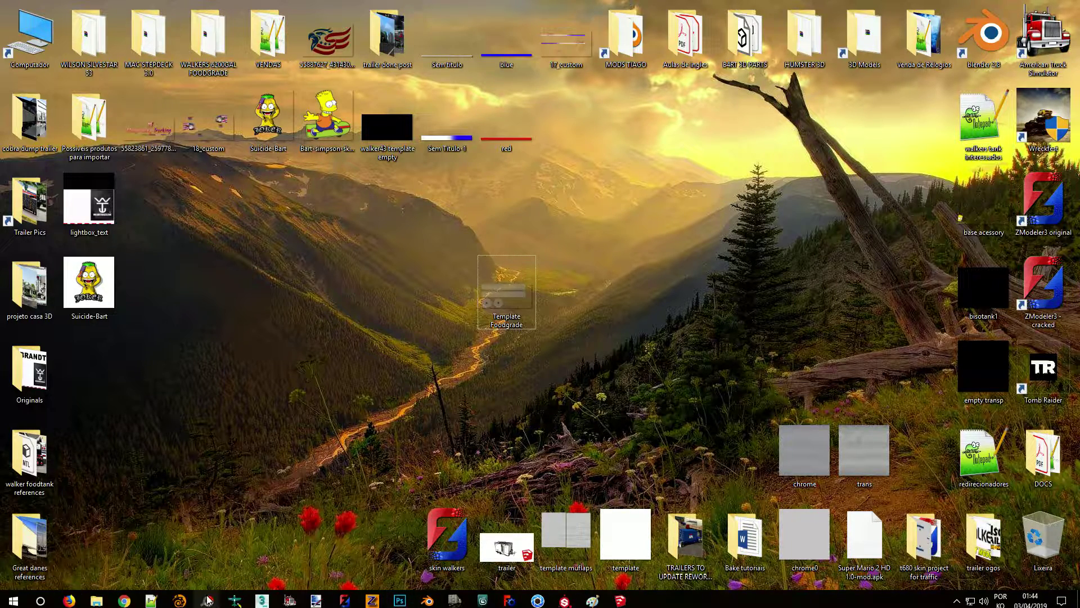
Step: Load the "walker43 template empty" image from the desktop into the PhotoScape editor
{"action": "mouse_move", "coordinate": [217, 603]}
{"action": "left_click_drag", "start_coordinate": [396, 151], "coordinate": [265, 329]}
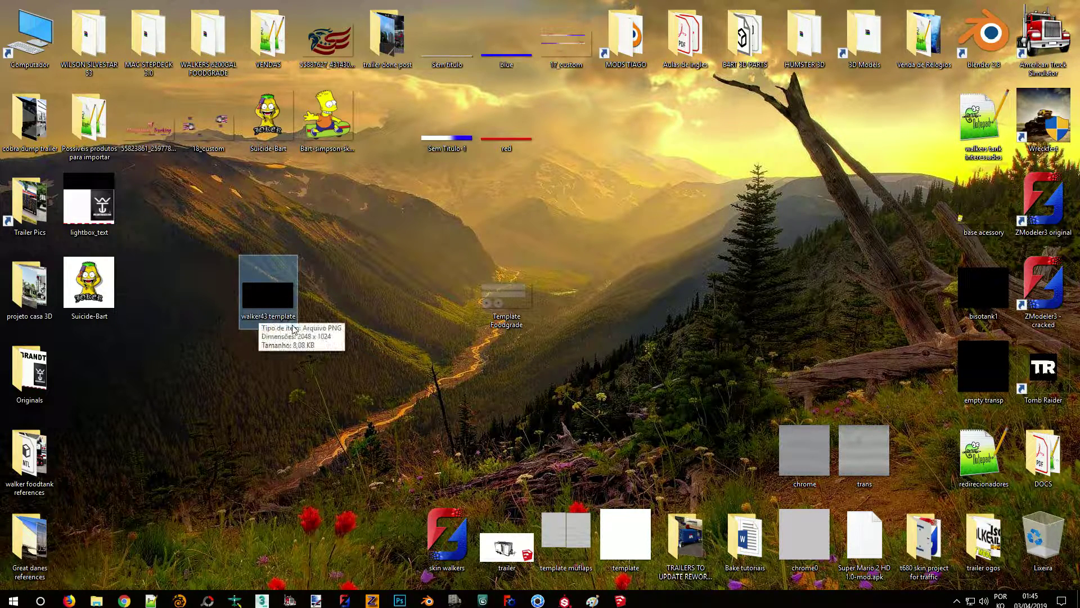
{"action": "left_click_drag", "start_coordinate": [280, 289], "coordinate": [186, 150]}
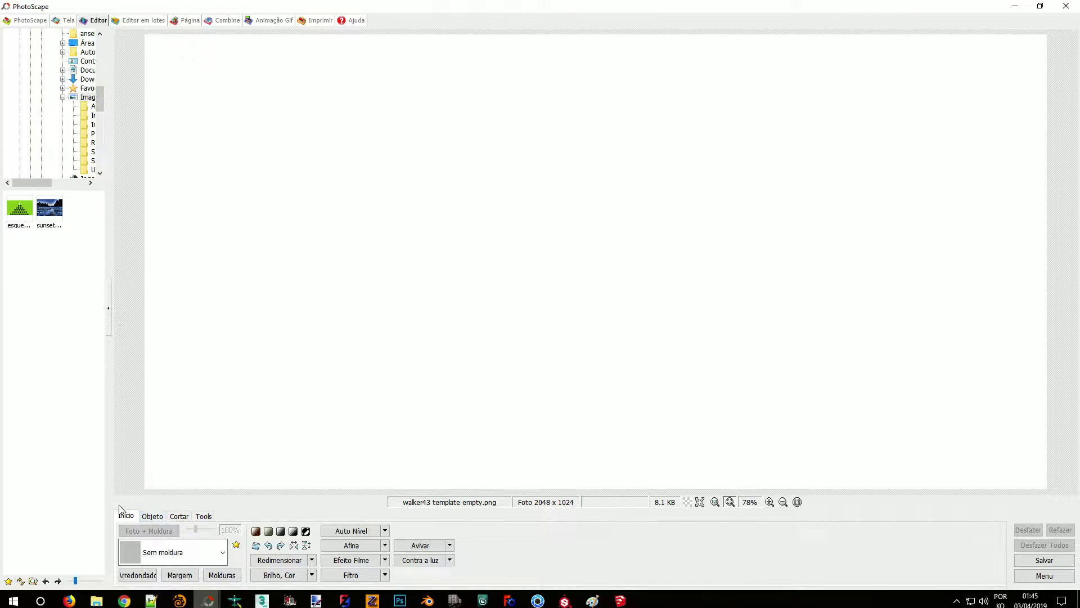
Step: Insert the Template Foodgrade image from the desktop as a photo object covering the blank canvas, keeping its default opacity
{"action": "left_click", "coordinate": [152, 516]}
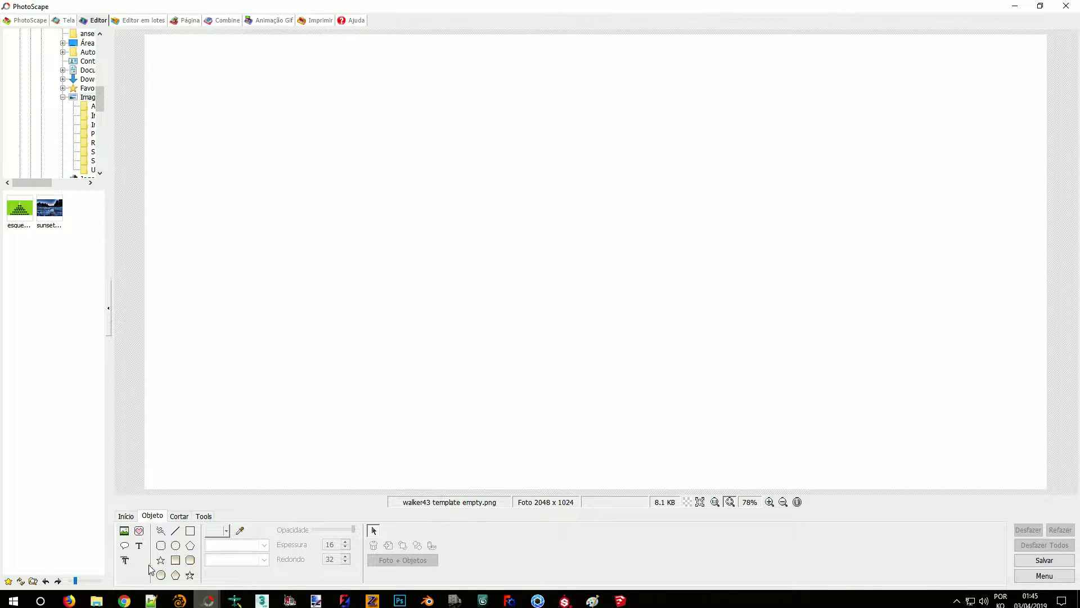
{"action": "left_click", "coordinate": [125, 531]}
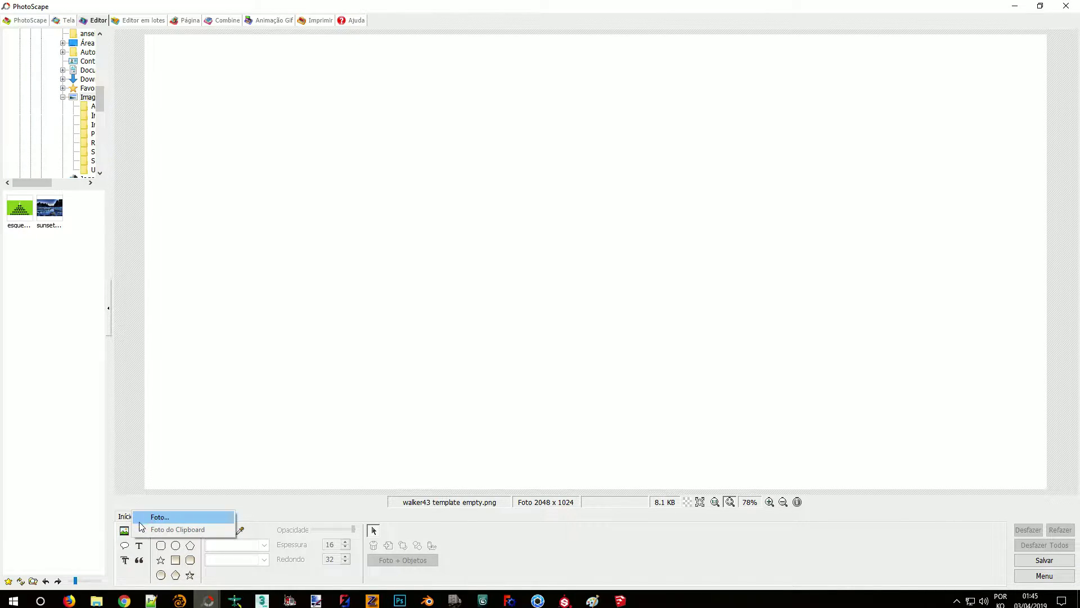
{"action": "left_click", "coordinate": [159, 517]}
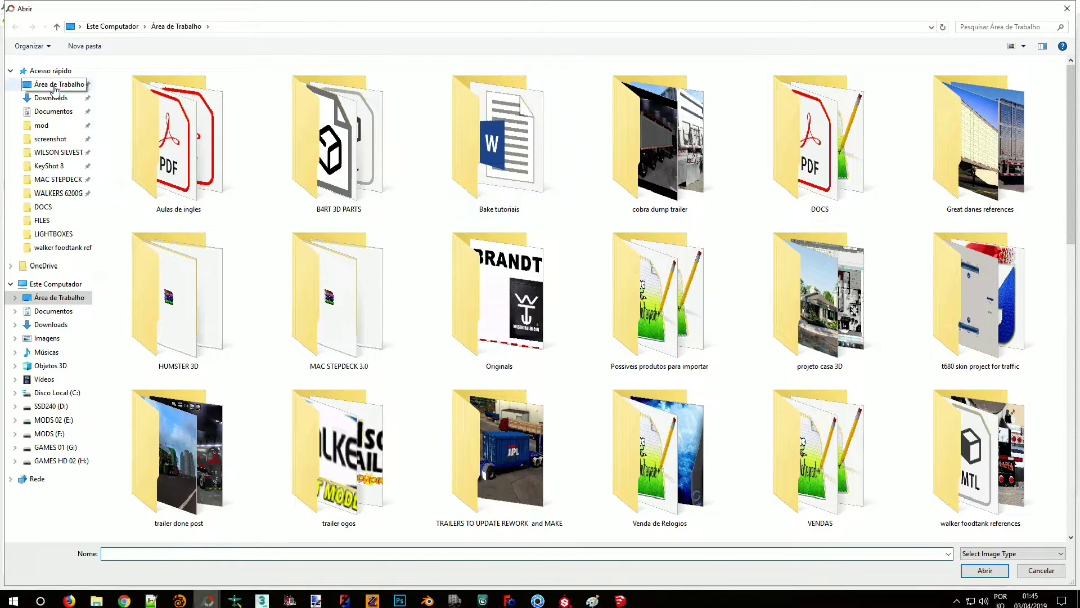
{"action": "left_click", "coordinate": [45, 84]}
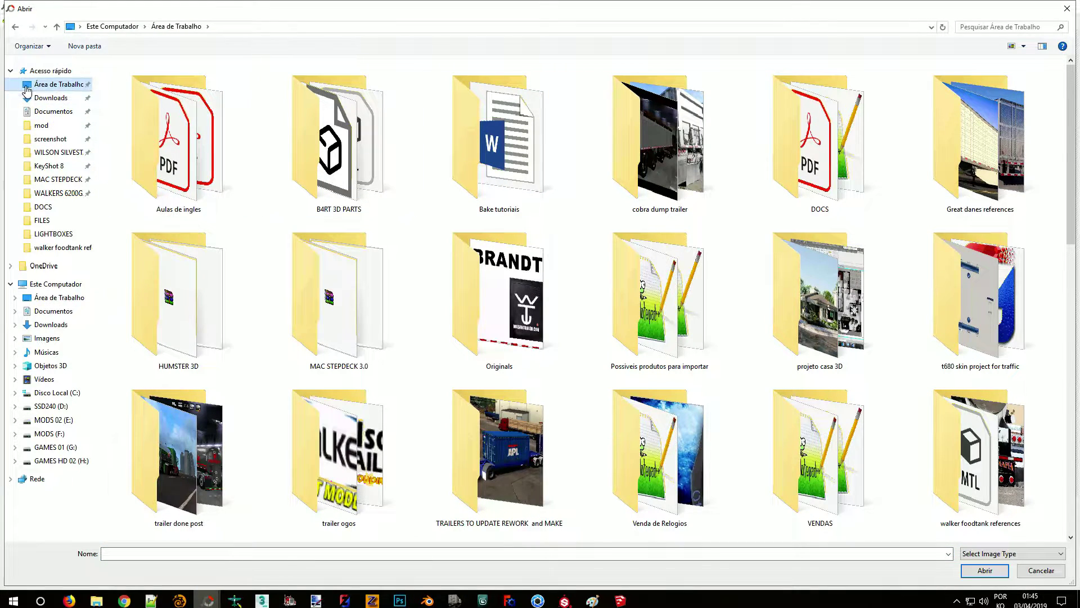
{"action": "scroll", "coordinate": [726, 349], "scroll_direction": "down", "scroll_amount": 10}
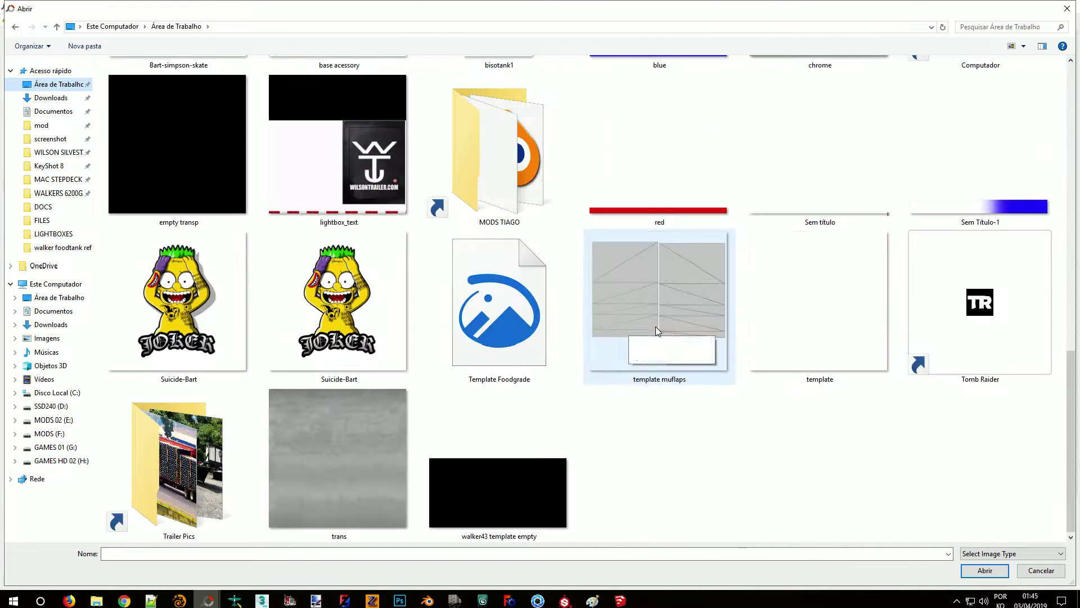
{"action": "scroll", "coordinate": [703, 436], "scroll_direction": "up", "scroll_amount": 5}
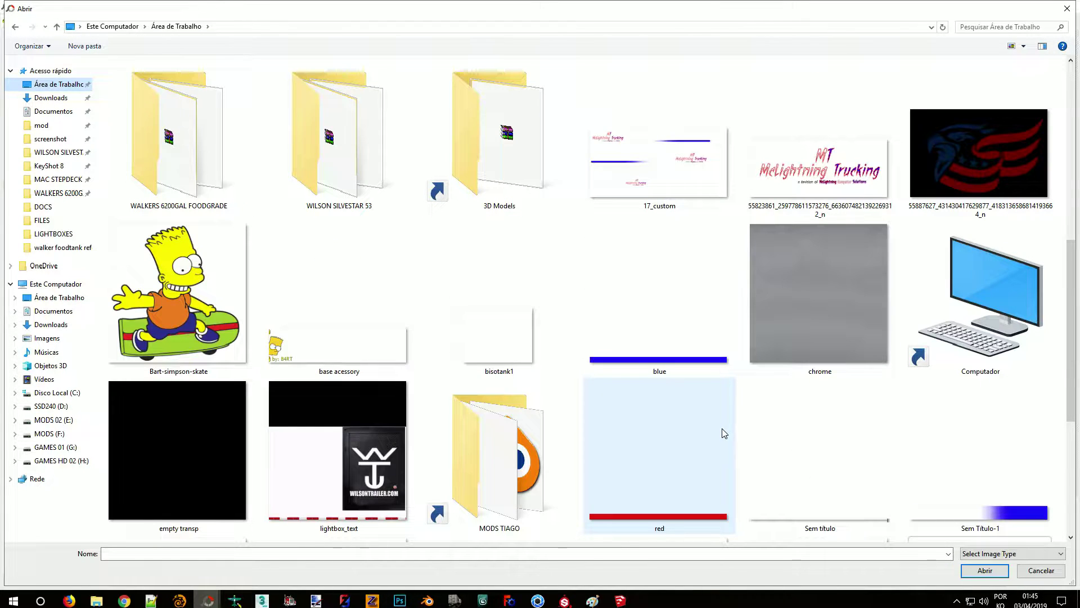
{"action": "scroll", "coordinate": [722, 432], "scroll_direction": "down", "scroll_amount": 5}
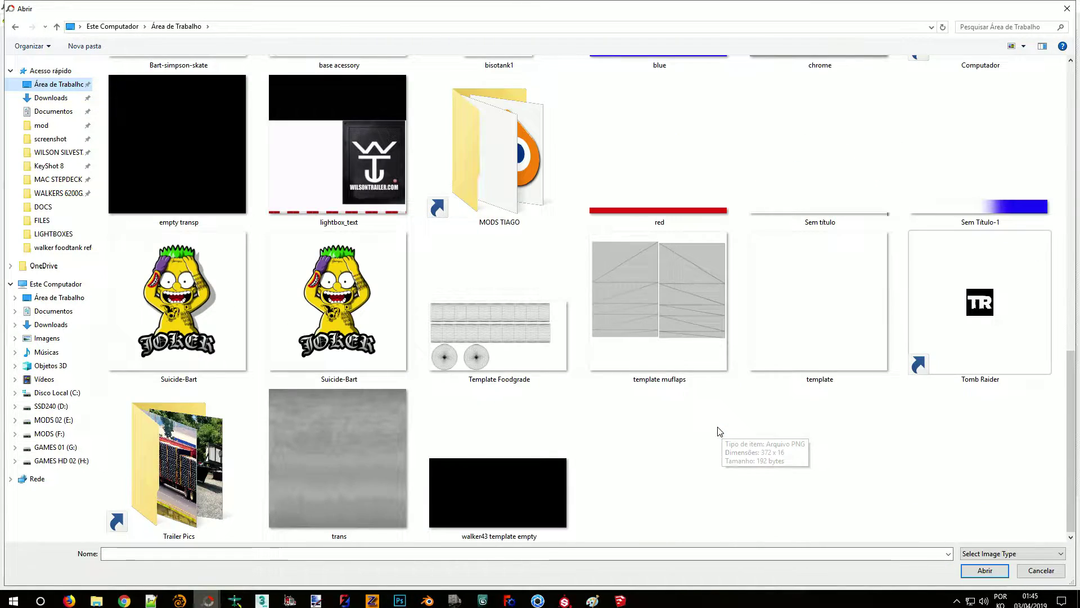
{"action": "double_click", "coordinate": [495, 325]}
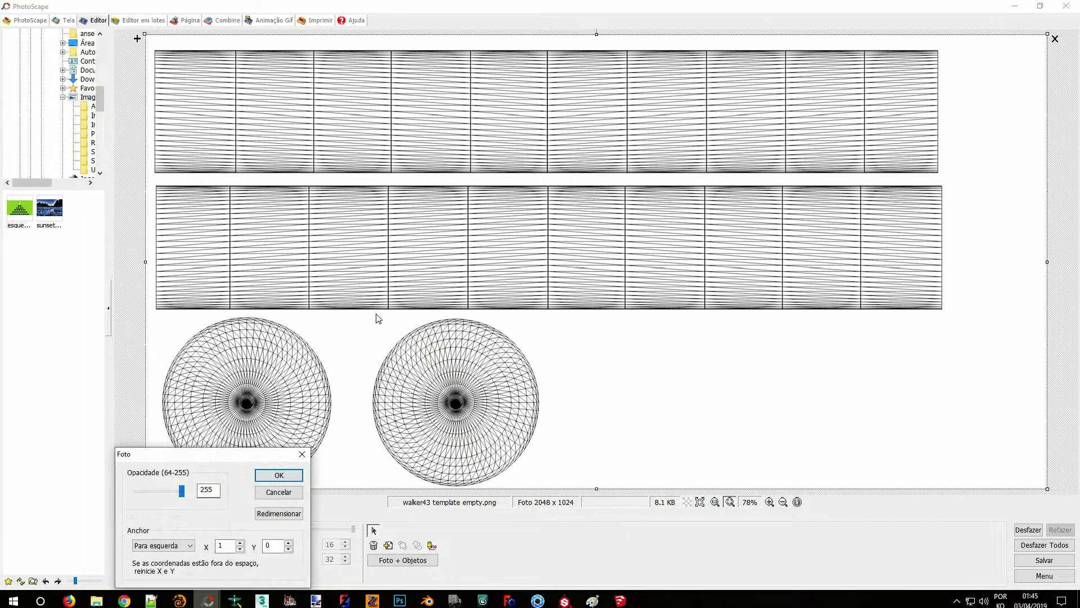
{"action": "left_click", "coordinate": [280, 493]}
{"action": "left_click", "coordinate": [136, 161]}
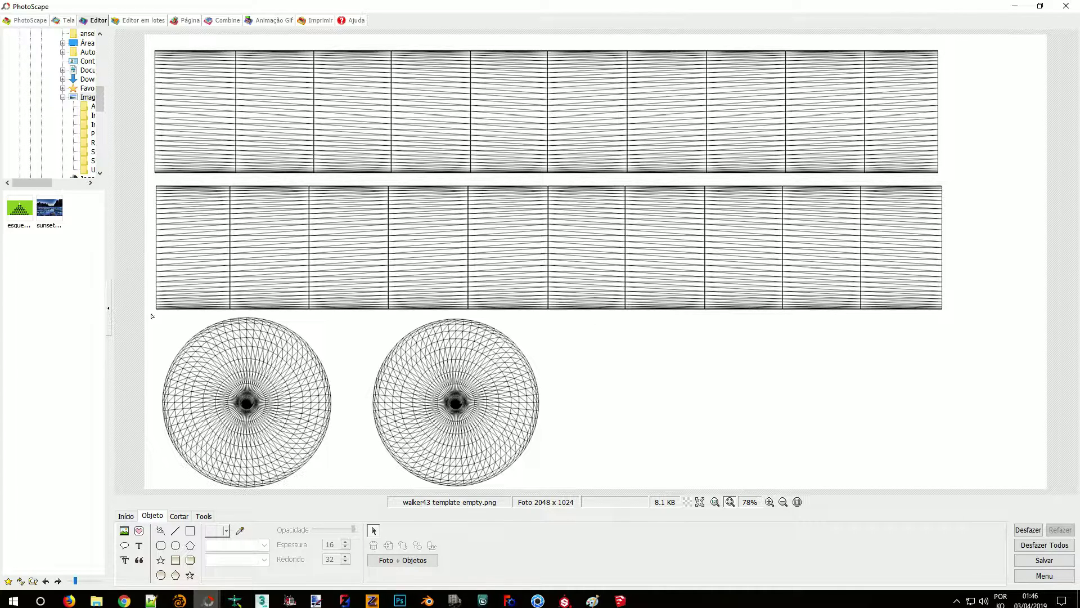
Step: Insert the second Suicide-Bart image from the desktop as a photo object at opacity 255
{"action": "left_click", "coordinate": [121, 532]}
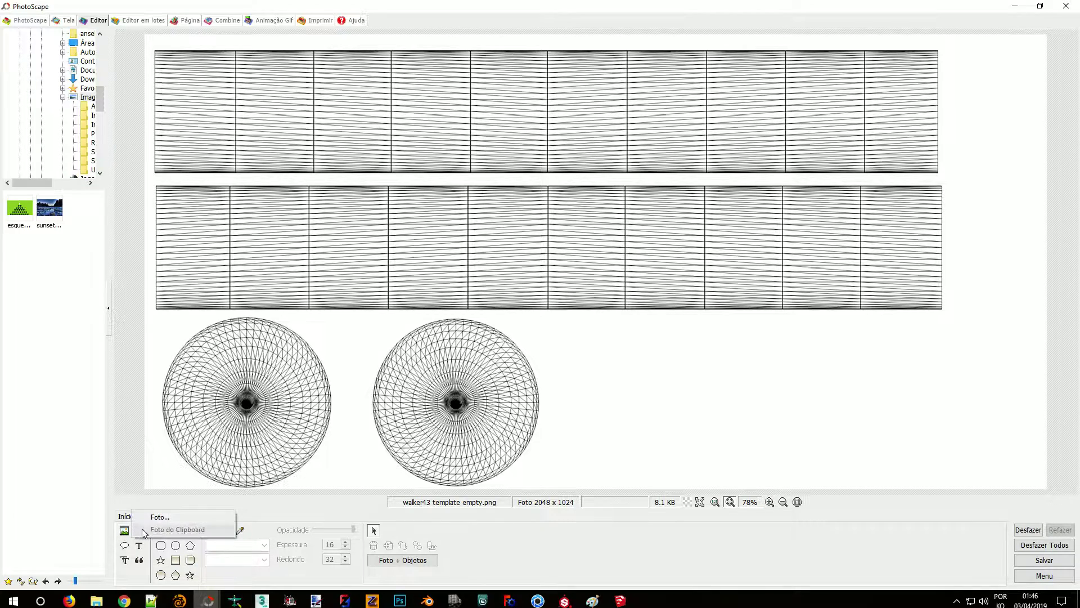
{"action": "left_click", "coordinate": [135, 517]}
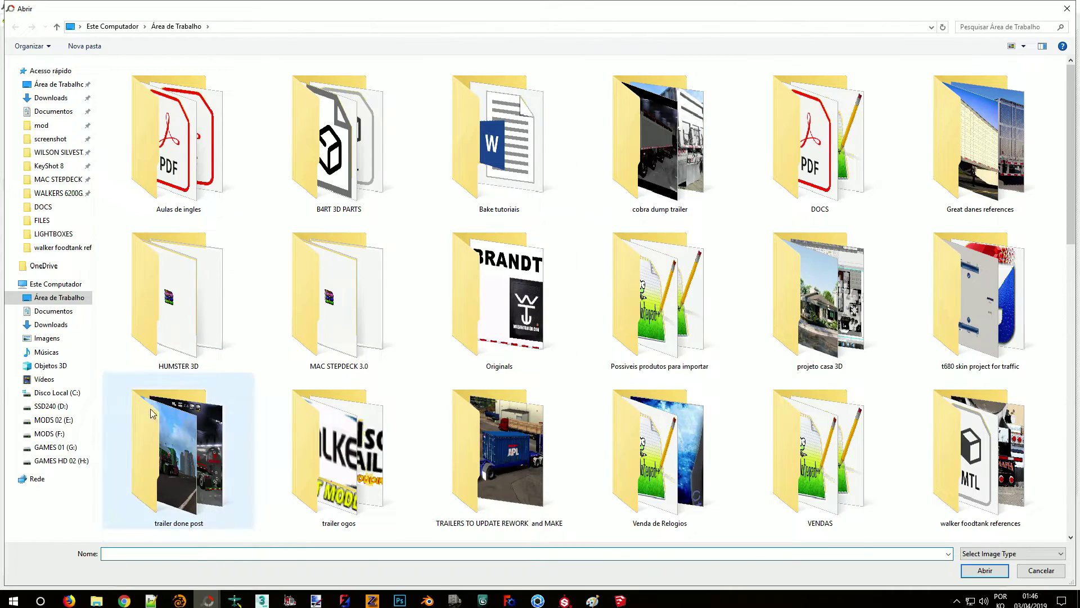
{"action": "scroll", "coordinate": [428, 354], "scroll_direction": "down", "scroll_amount": 10}
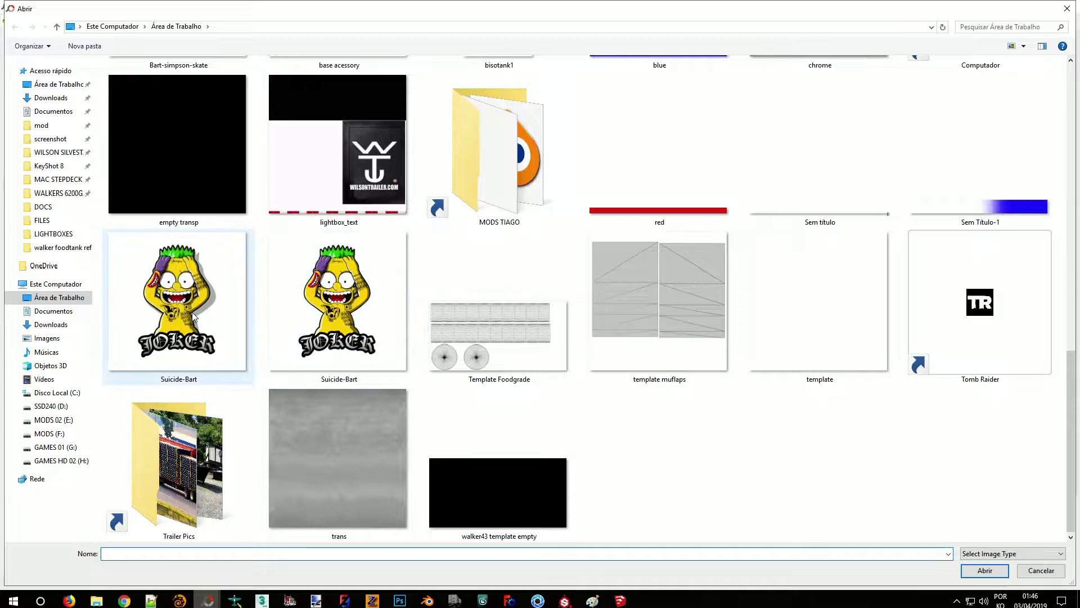
{"action": "double_click", "coordinate": [359, 359]}
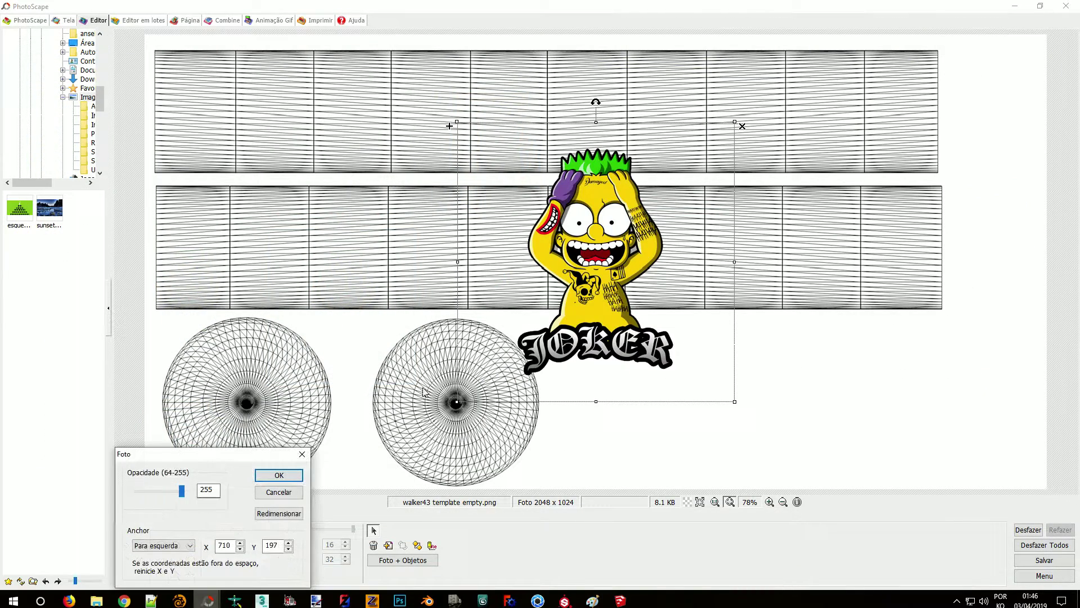
{"action": "left_click", "coordinate": [279, 476]}
Step: Shrink the Joker figure and centre it inside the second wireframe circle of the template
{"action": "left_click_drag", "start_coordinate": [737, 119], "coordinate": [598, 252]}
{"action": "left_click_drag", "start_coordinate": [556, 304], "coordinate": [479, 380]}
{"action": "mouse_move", "coordinate": [528, 327]}
{"action": "left_mouse_down"}
{"action": "mouse_move", "coordinate": [507, 354]}
{"action": "mouse_move", "coordinate": [525, 326]}
{"action": "left_mouse_up"}
{"action": "left_click_drag", "start_coordinate": [485, 415], "coordinate": [476, 427]}
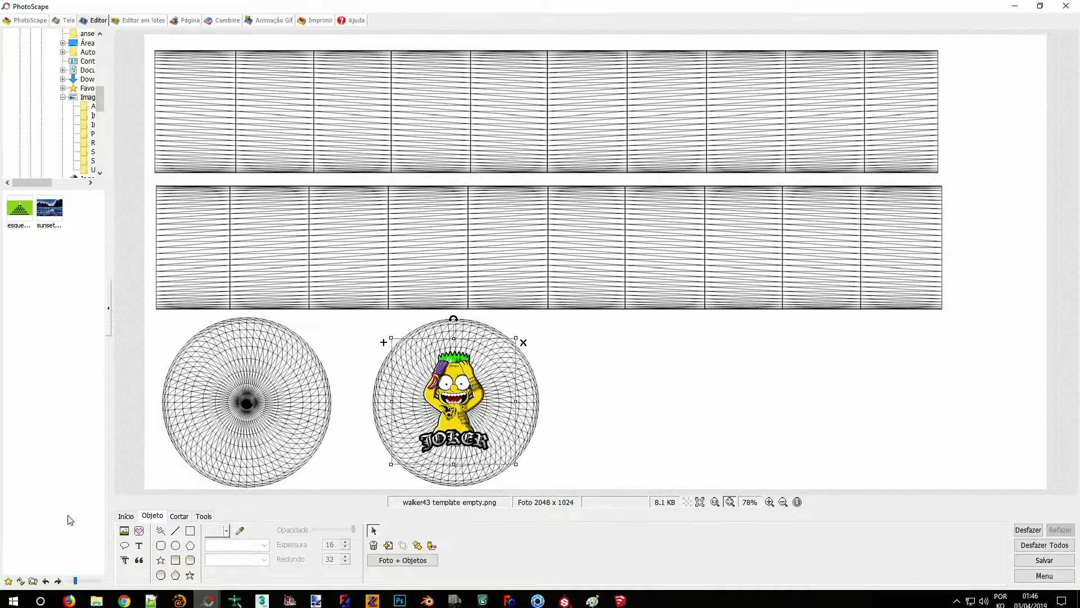
Step: Insert the Bart-simpson-skate image from the desktop as a photo object at opacity 255
{"action": "left_click", "coordinate": [125, 531]}
{"action": "left_click", "coordinate": [155, 517]}
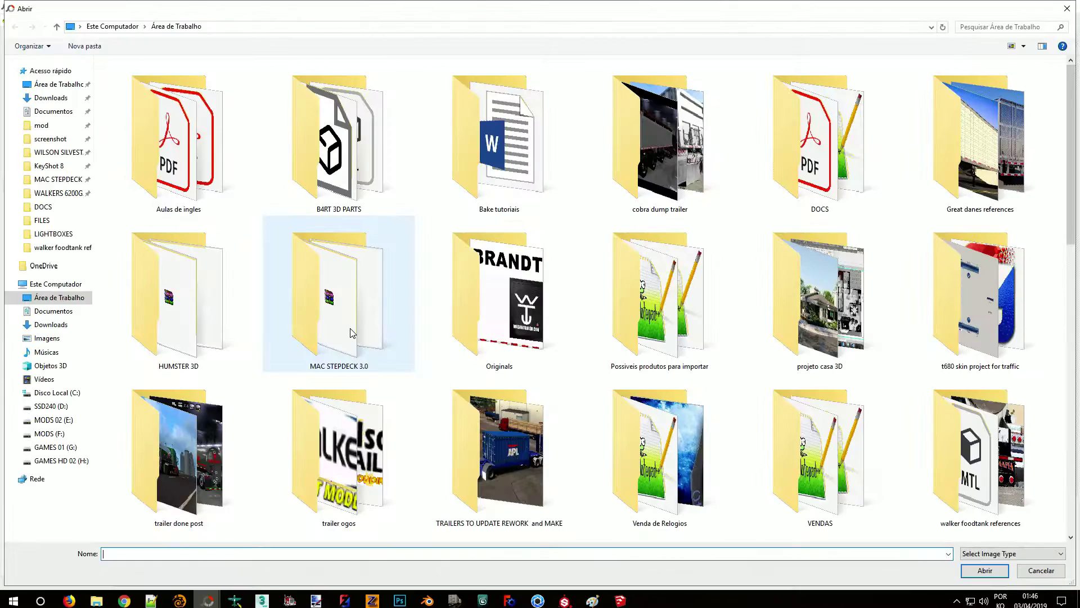
{"action": "left_click_drag", "start_coordinate": [1072, 183], "coordinate": [1051, 490]}
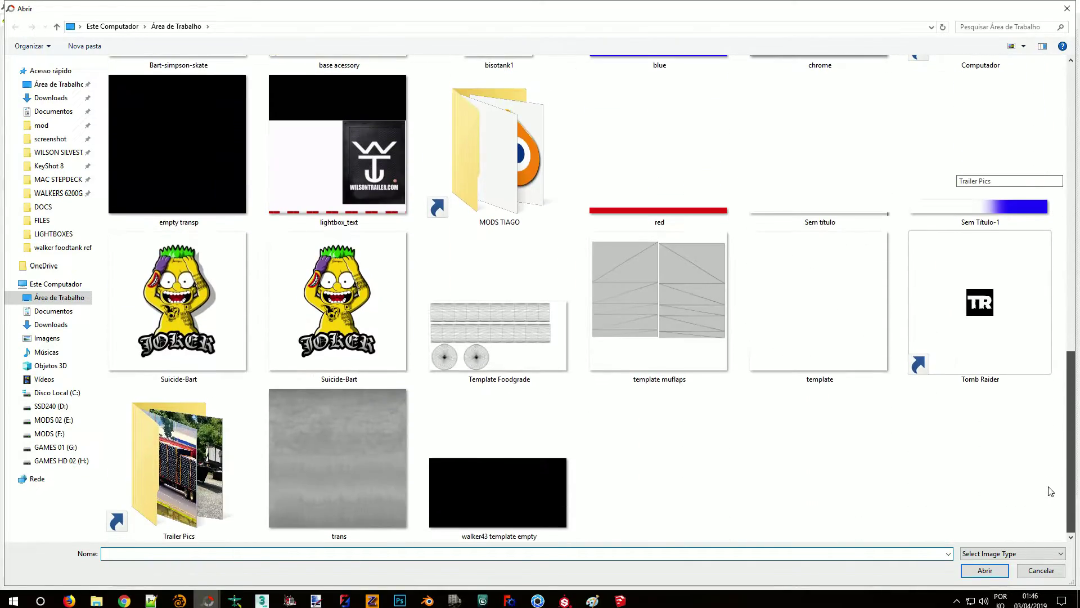
{"action": "scroll", "coordinate": [1060, 464], "scroll_direction": "up", "scroll_amount": 5}
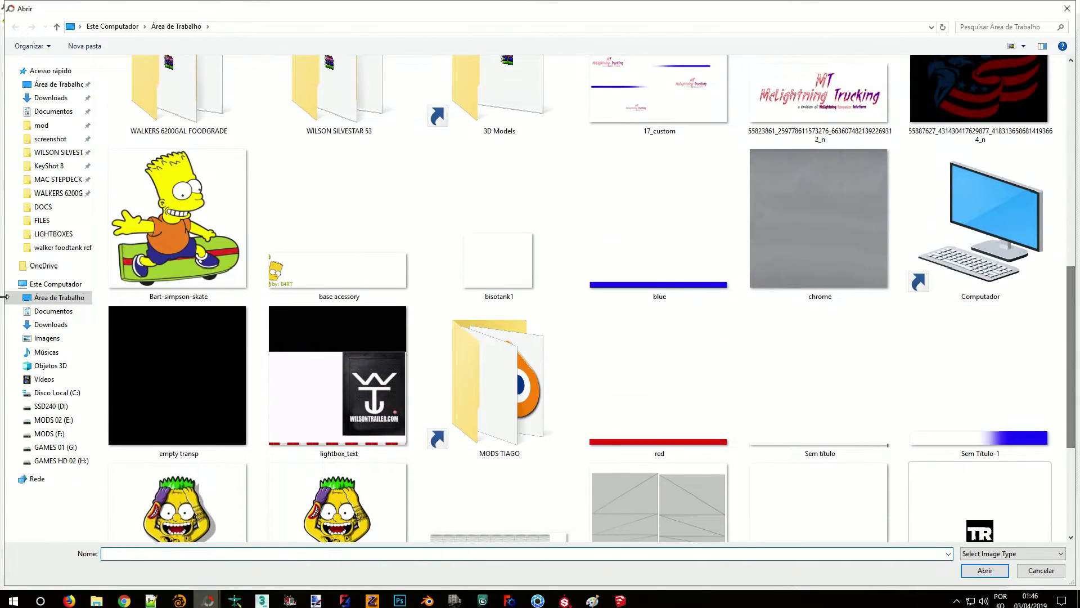
{"action": "double_click", "coordinate": [177, 219]}
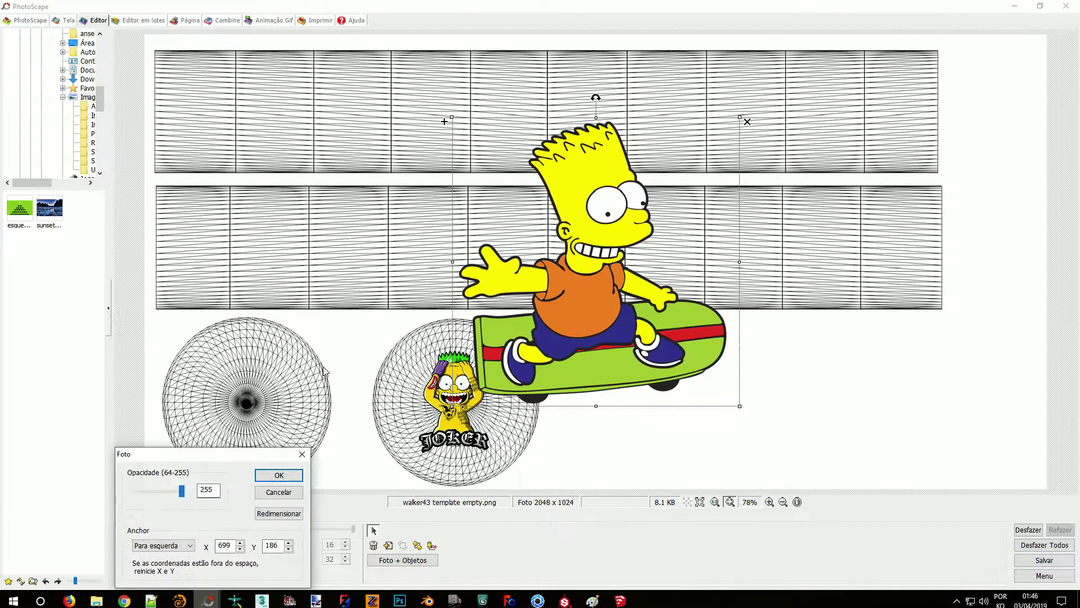
{"action": "left_click", "coordinate": [279, 475]}
Step: Shrink the skateboarding figure to fit the second panel of the template's upper strip and flip it horizontally
{"action": "left_click_drag", "start_coordinate": [740, 405], "coordinate": [556, 221]}
{"action": "left_click_drag", "start_coordinate": [550, 172], "coordinate": [281, 112]}
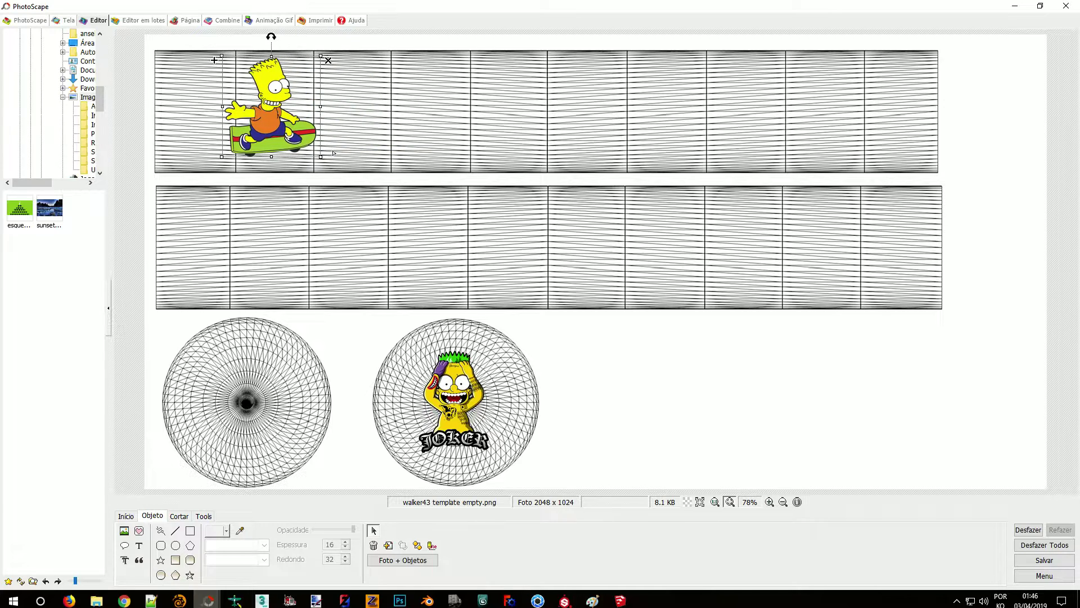
{"action": "left_click_drag", "start_coordinate": [322, 159], "coordinate": [294, 126]}
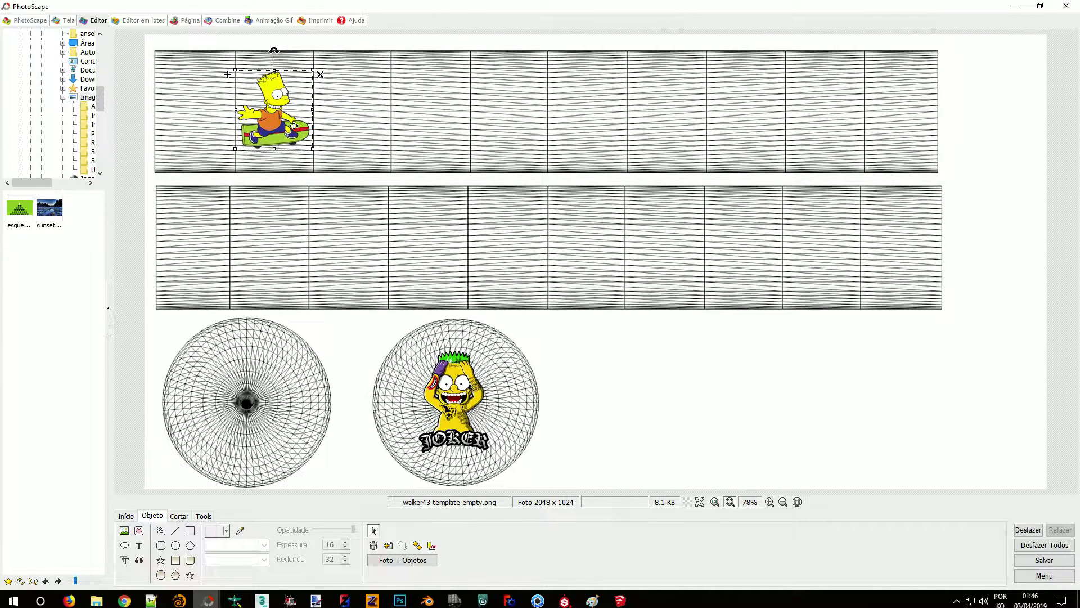
{"action": "right_click", "coordinate": [287, 122]}
{"action": "left_click", "coordinate": [337, 282]}
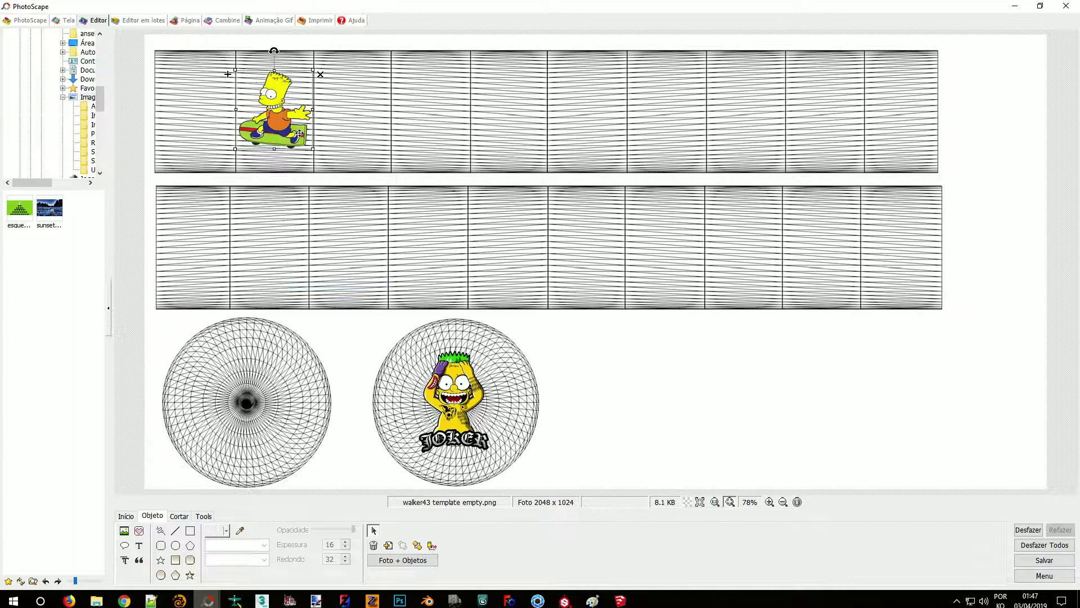
{"action": "left_click_drag", "start_coordinate": [279, 113], "coordinate": [278, 112]}
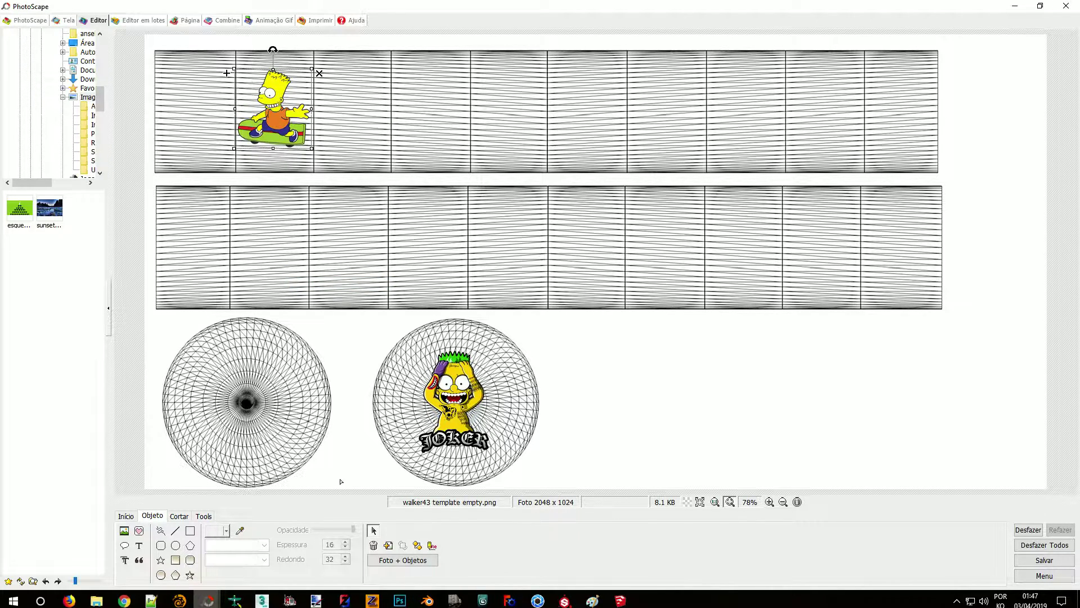
Step: Place a horizontally flipped duplicate of the skateboarding figure in the second-to-last panel of the template's lower strip
{"action": "left_click", "coordinate": [388, 545]}
{"action": "left_click_drag", "start_coordinate": [281, 118], "coordinate": [572, 212]}
{"action": "left_click_drag", "start_coordinate": [693, 226], "coordinate": [827, 239]}
{"action": "right_click", "coordinate": [808, 233]}
{"action": "left_click", "coordinate": [844, 394]}
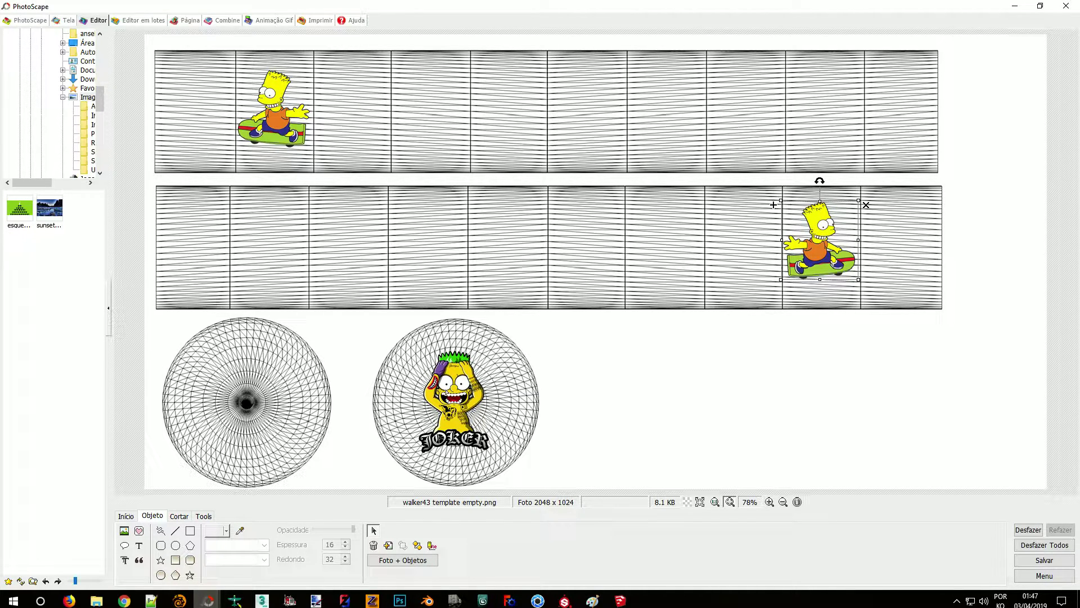
Step: Delete the wireframe template object, keeping only the three character images on the canvas
{"action": "left_click", "coordinate": [740, 385]}
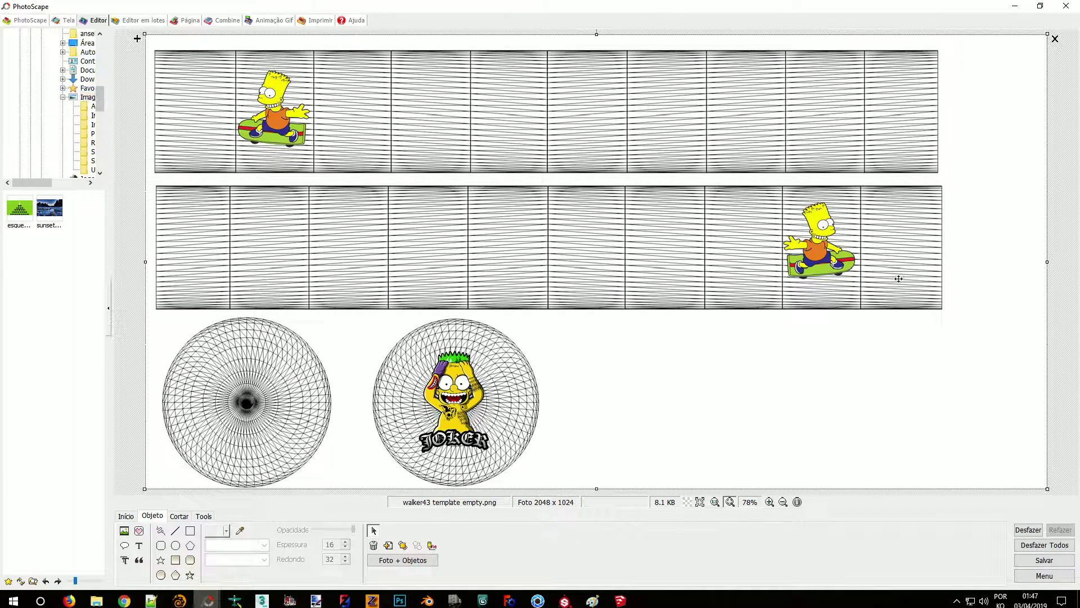
{"action": "key", "text": "Delete"}
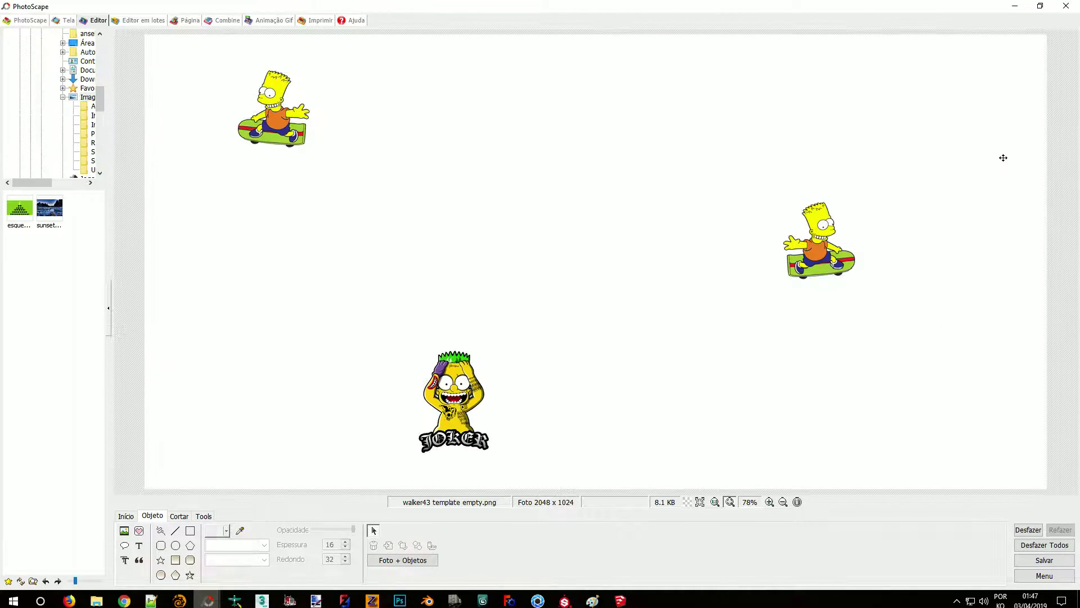
Step: Save the artwork to the desktop as a new PNG file named 16_custom
{"action": "left_click", "coordinate": [1047, 560]}
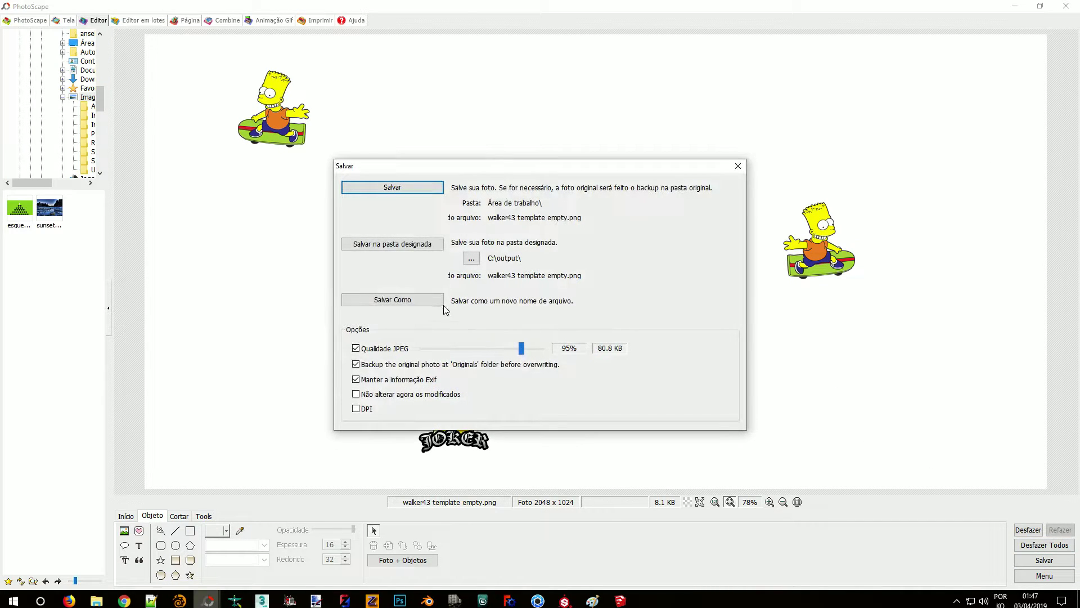
{"action": "left_click", "coordinate": [411, 303]}
{"action": "left_click", "coordinate": [57, 83]}
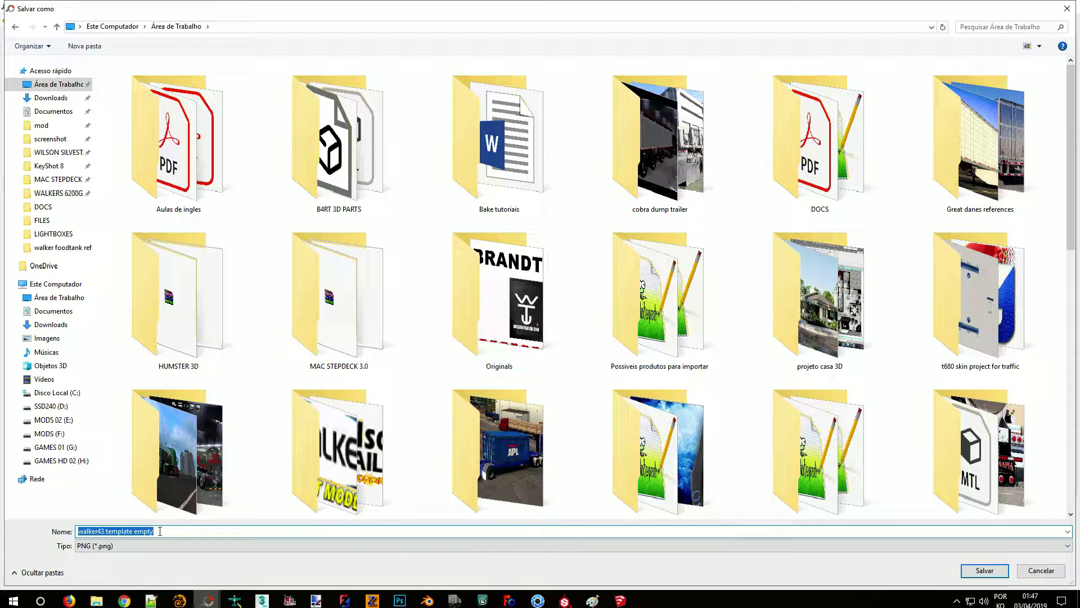
{"action": "type", "text": "16_custom"}
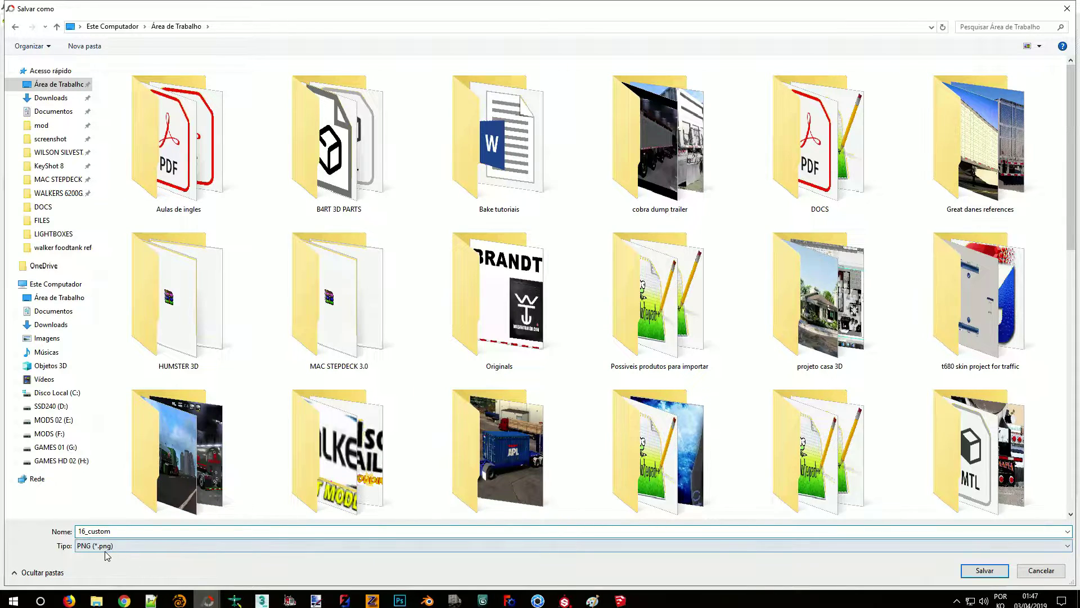
{"action": "left_click", "coordinate": [979, 571]}
Step: Switch to DXTBmp, shrink its window beside the desktop icons, and load the 16_custom image into it
{"action": "left_click", "coordinate": [1015, 6]}
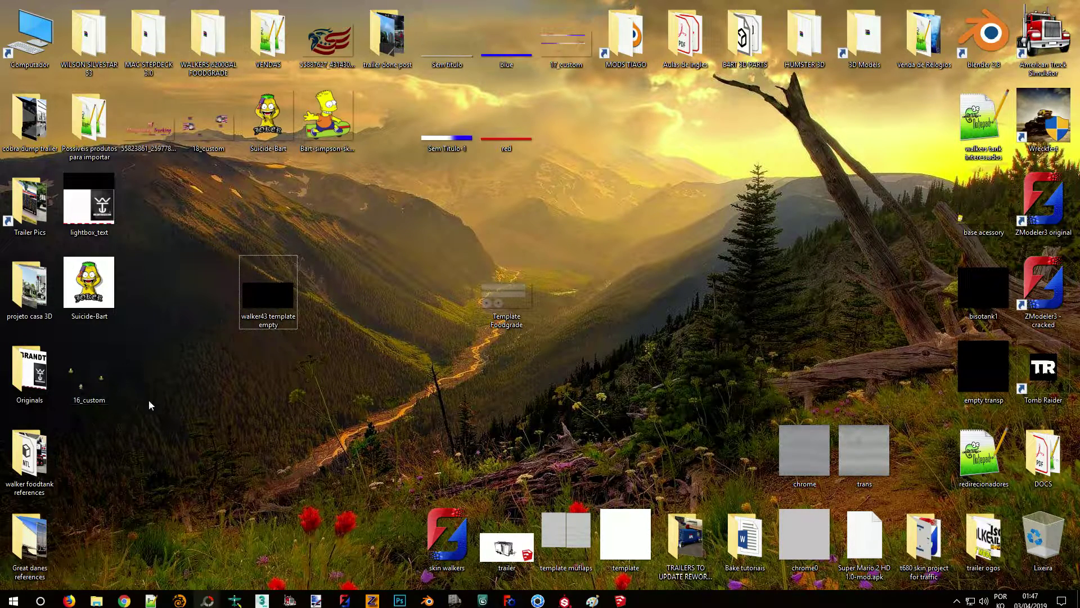
{"action": "left_click", "coordinate": [236, 602]}
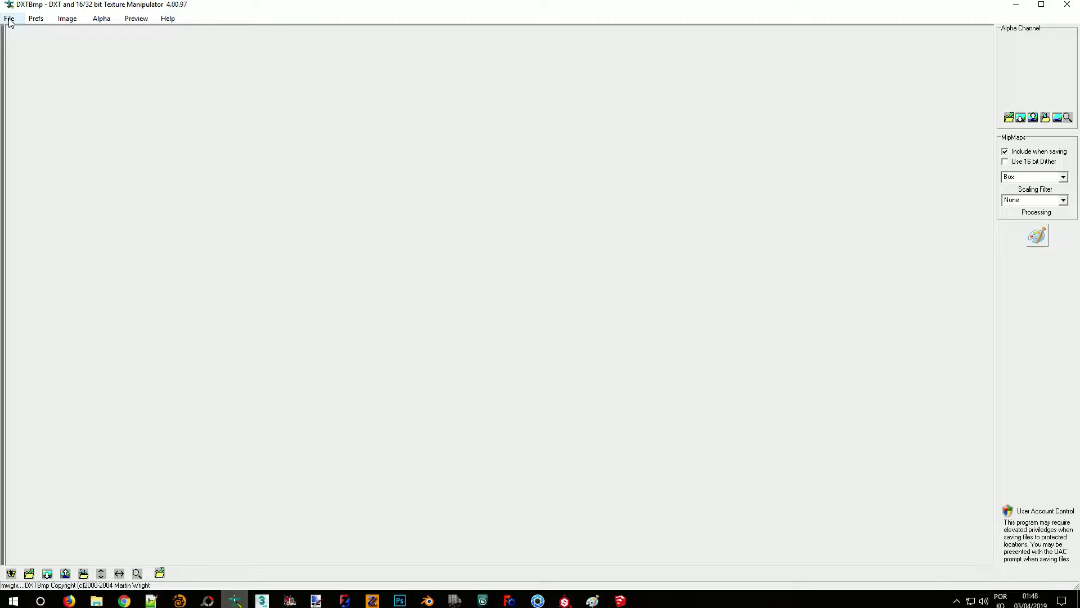
{"action": "left_click", "coordinate": [1041, 5]}
{"action": "double_click", "coordinate": [354, 7]}
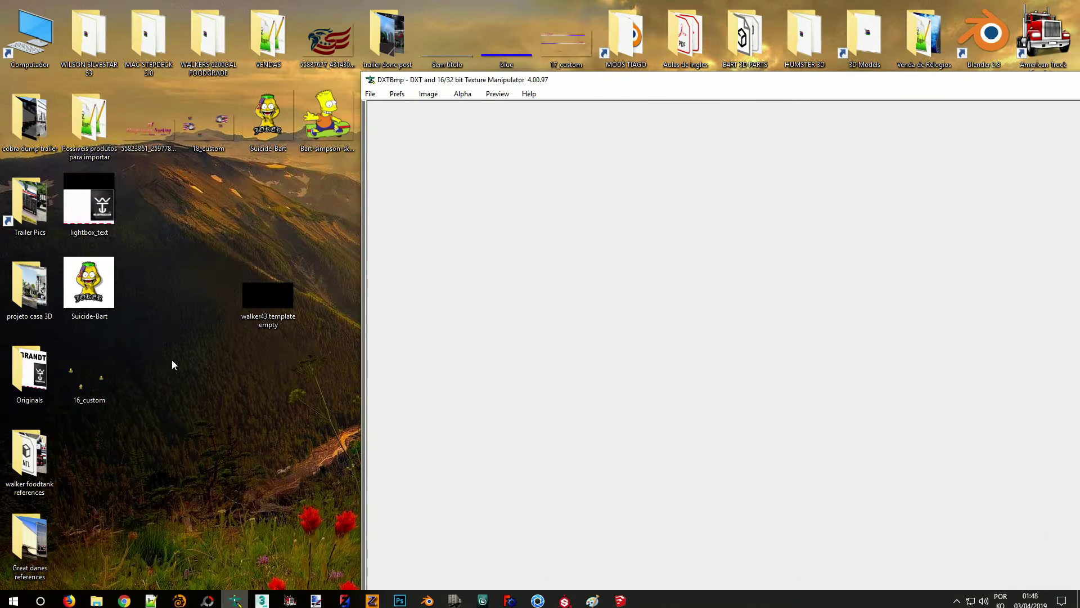
{"action": "left_click_drag", "start_coordinate": [78, 362], "coordinate": [739, 257]}
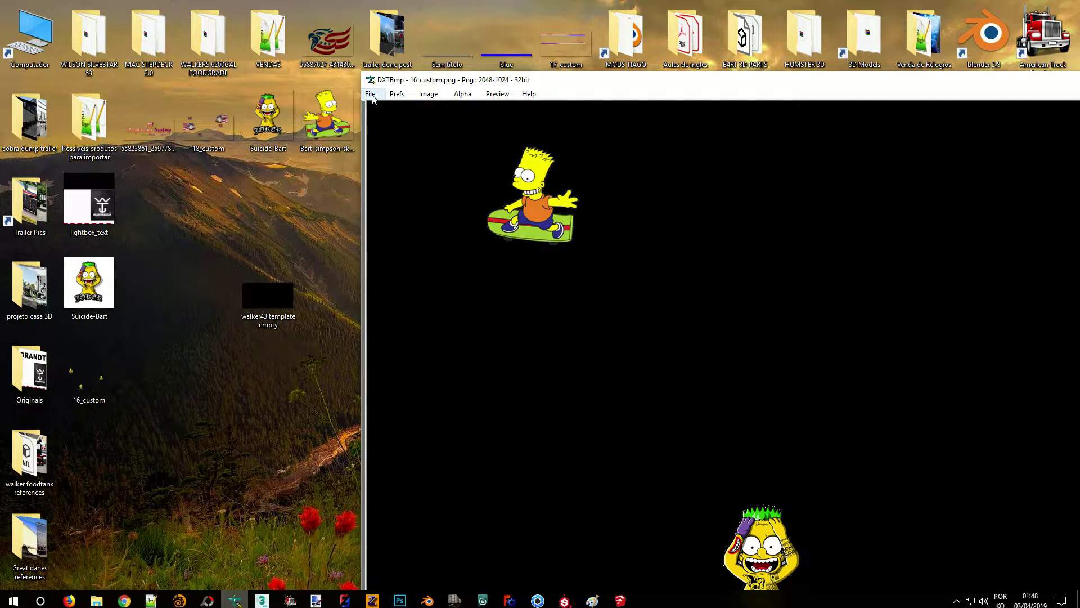
Step: Export the image to the desktop as a DDS texture named 16_custom, using the DDS DXT5 type
{"action": "left_click", "coordinate": [371, 94]}
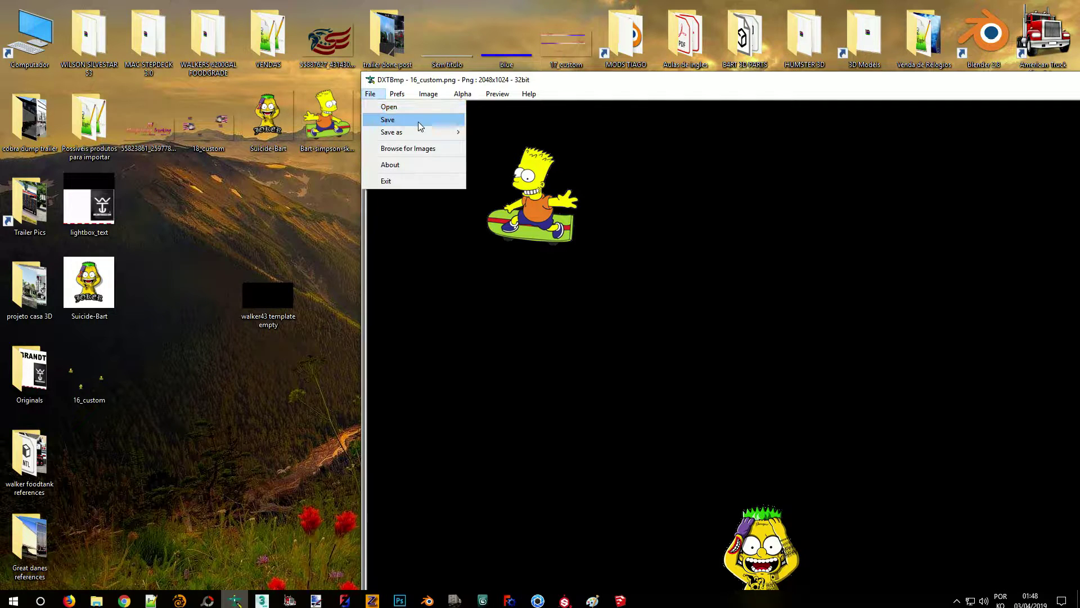
{"action": "mouse_move", "coordinate": [428, 132]}
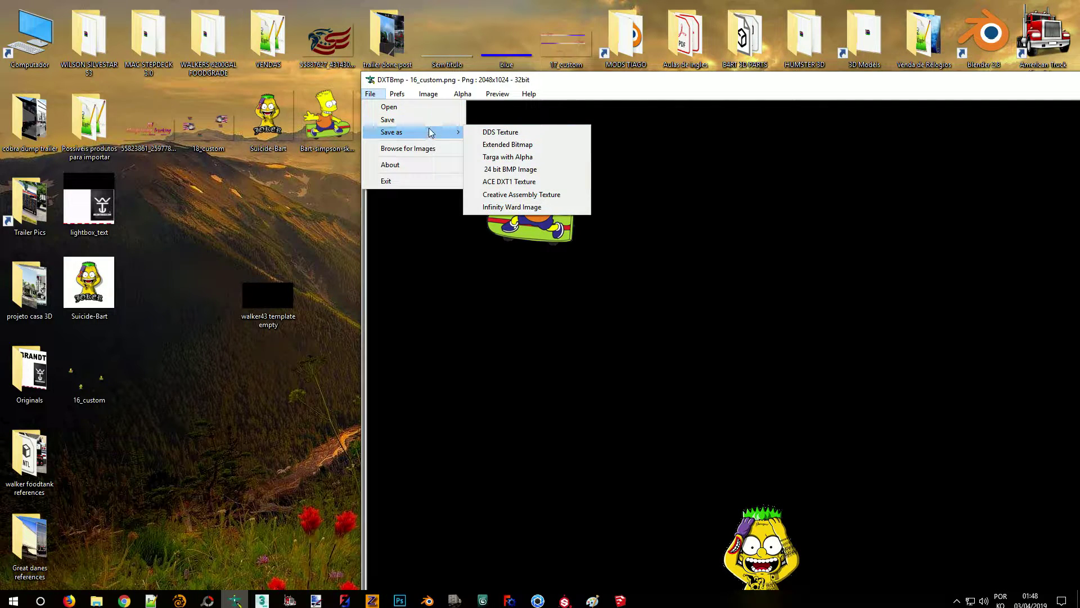
{"action": "left_click", "coordinate": [498, 131]}
{"action": "left_click", "coordinate": [534, 293]}
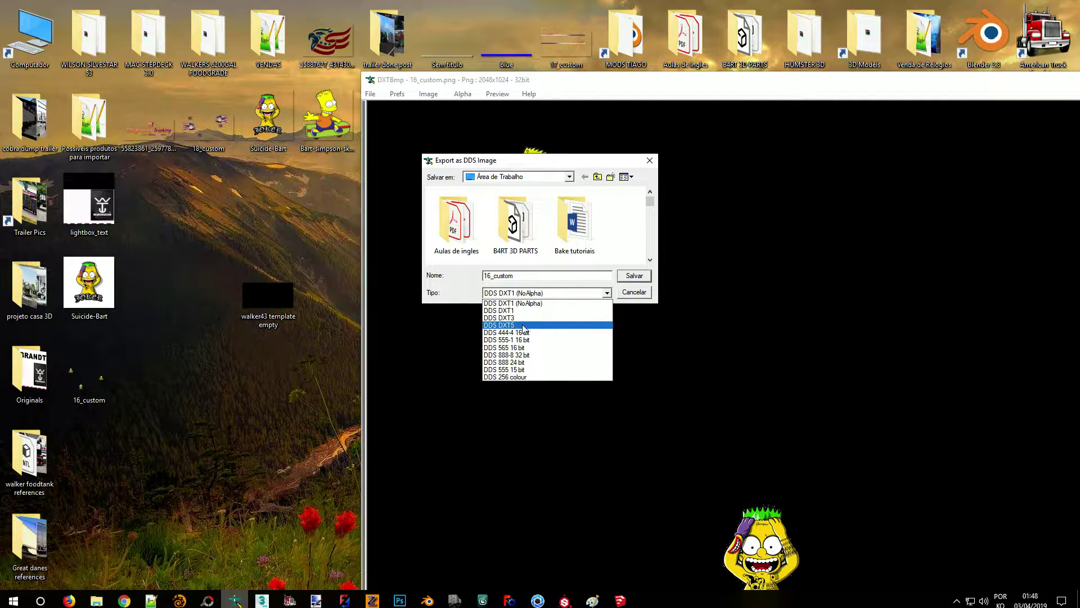
{"action": "left_click", "coordinate": [514, 325]}
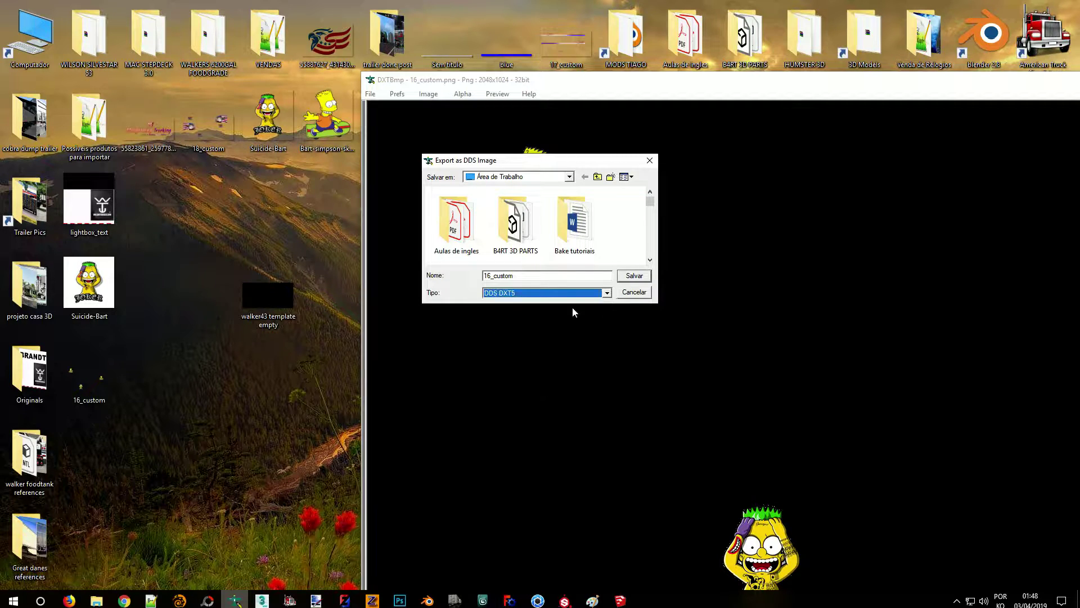
{"action": "left_click", "coordinate": [634, 276]}
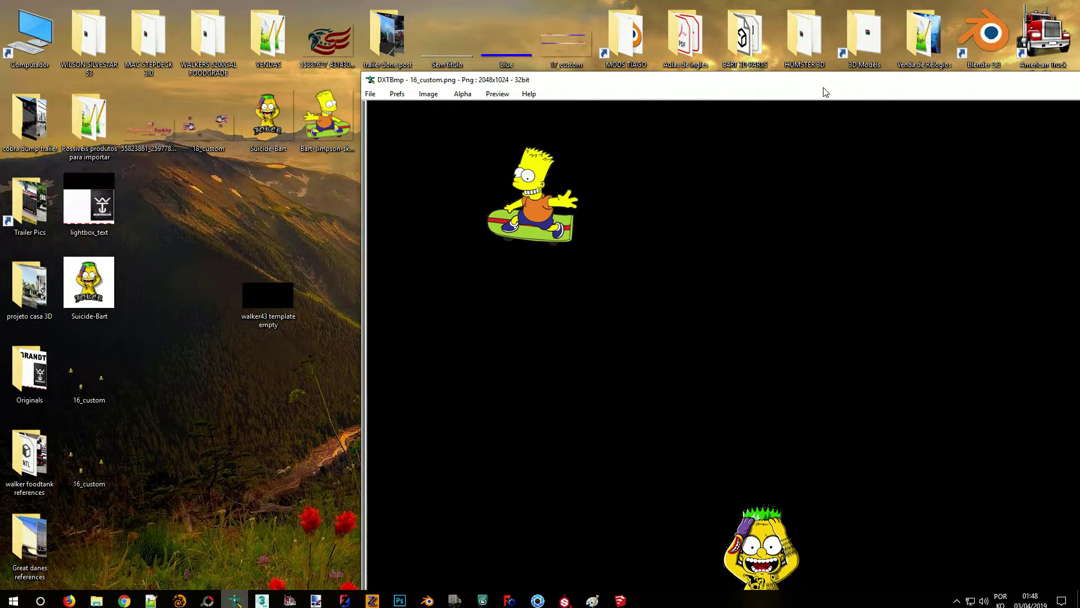
Step: Close the DXTBmp window and move the exported 16_custom DDS file to an empty spot near the middle of the desktop
{"action": "left_click_drag", "start_coordinate": [824, 88], "coordinate": [499, 101]}
{"action": "left_click", "coordinate": [960, 86]}
{"action": "left_click_drag", "start_coordinate": [89, 459], "coordinate": [392, 343]}
{"action": "left_click_drag", "start_coordinate": [451, 291], "coordinate": [582, 232]}
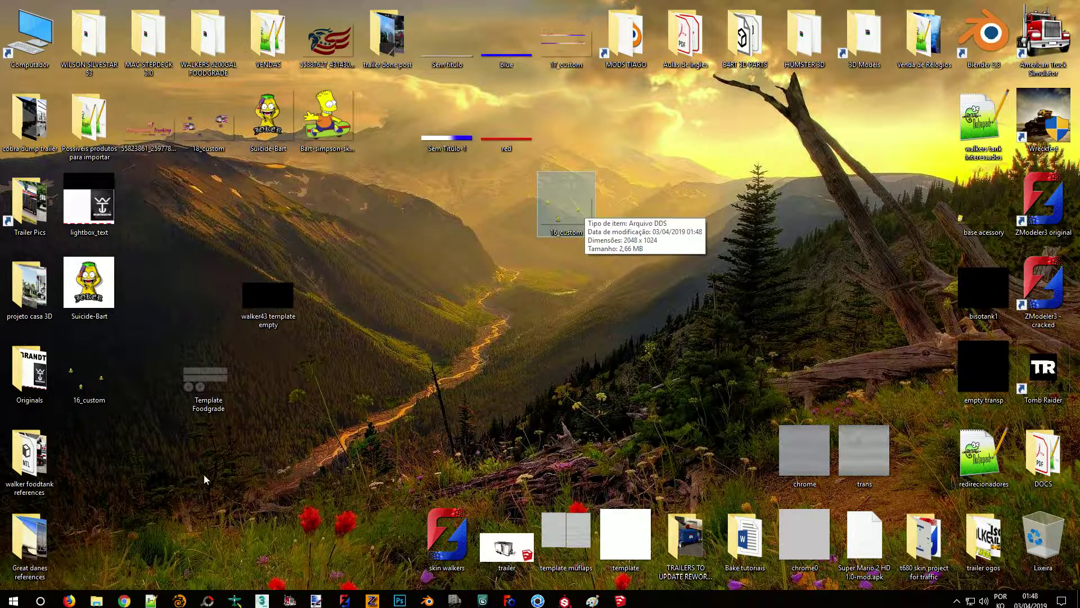
Step: Open the Walk6200 gal Food Grade A v1.0 by B4RT archive from the mod folder and make its file list fully visible
{"action": "mouse_move", "coordinate": [96, 599]}
{"action": "left_click", "coordinate": [147, 550]}
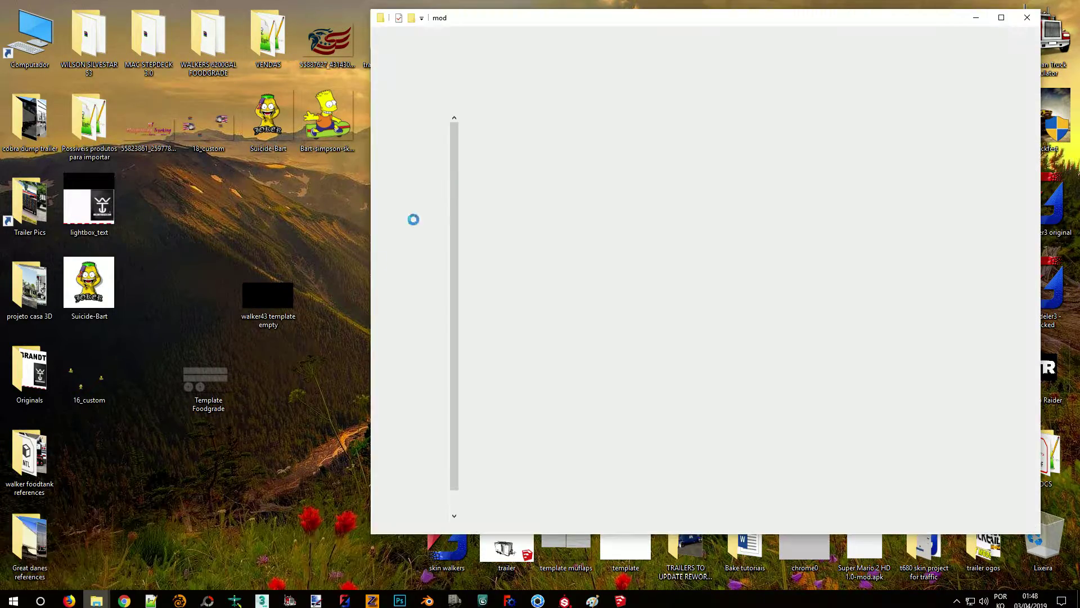
{"action": "double_click", "coordinate": [540, 351]}
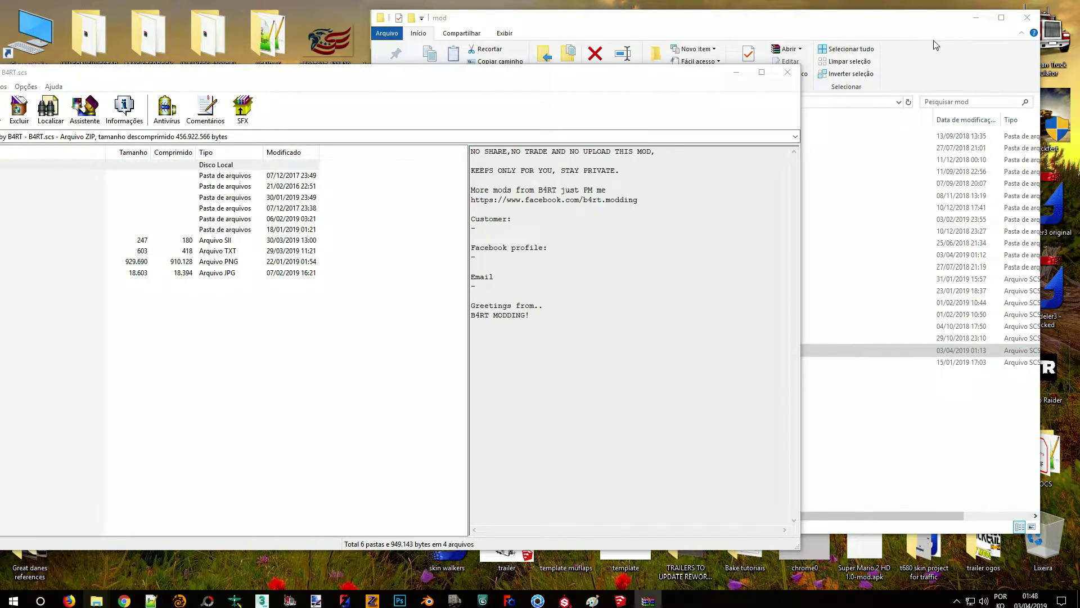
{"action": "left_click", "coordinate": [976, 17]}
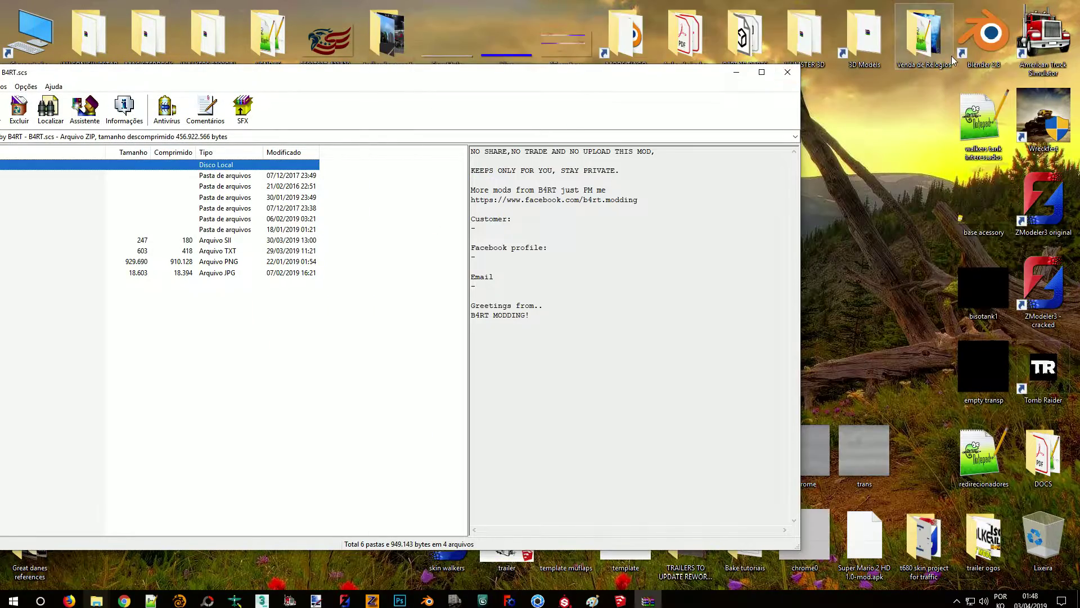
{"action": "left_click_drag", "start_coordinate": [307, 83], "coordinate": [760, 122]}
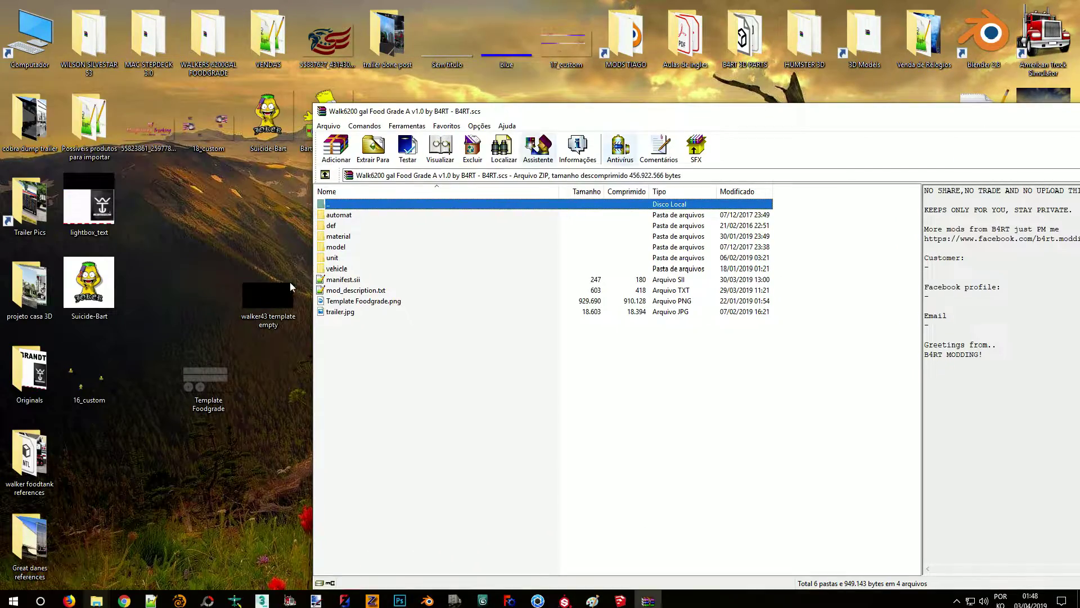
Step: Browse the archive to vehicle\b4rt_trailers\walker_6200_gal\upgrades\skin\skins, keeping the 16_custom desktop file visible beside the window
{"action": "double_click", "coordinate": [363, 268]}
{"action": "double_click", "coordinate": [342, 226]}
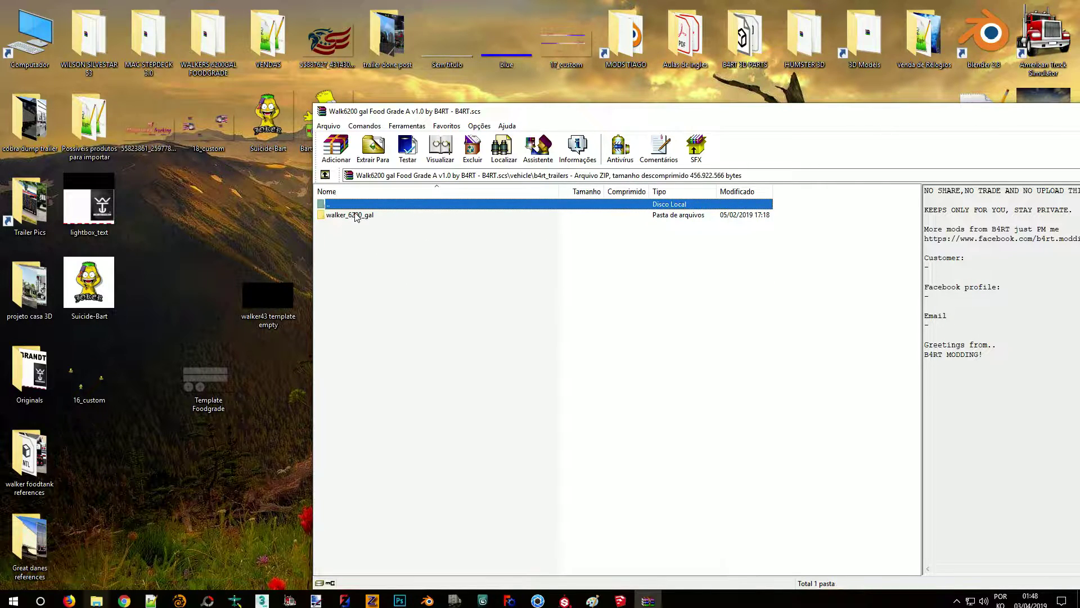
{"action": "double_click", "coordinate": [354, 215]}
{"action": "double_click", "coordinate": [352, 236]}
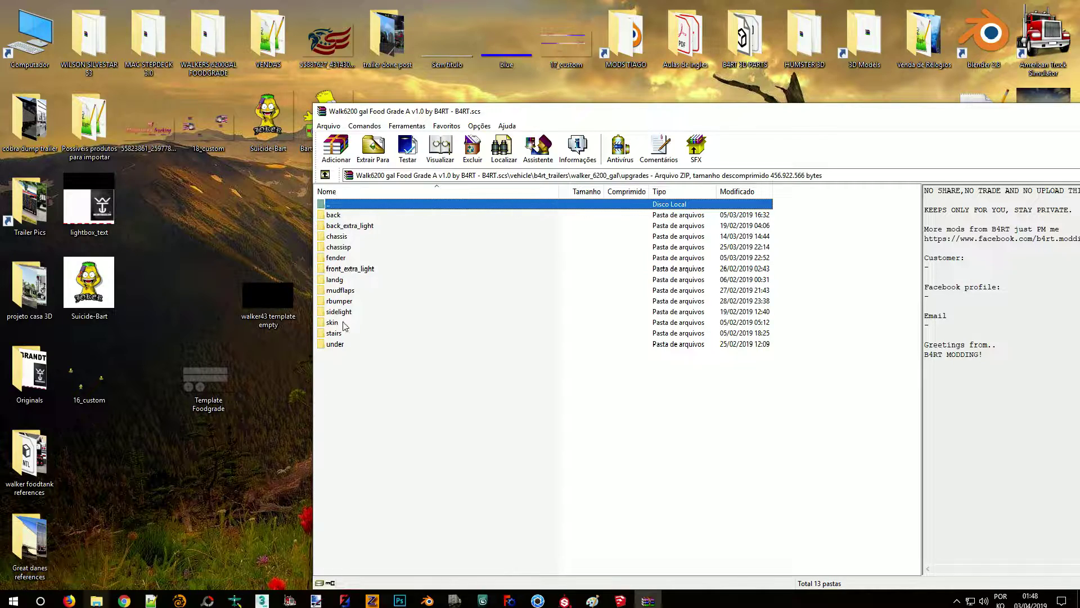
{"action": "double_click", "coordinate": [343, 324]}
{"action": "left_click_drag", "start_coordinate": [387, 116], "coordinate": [735, 158]}
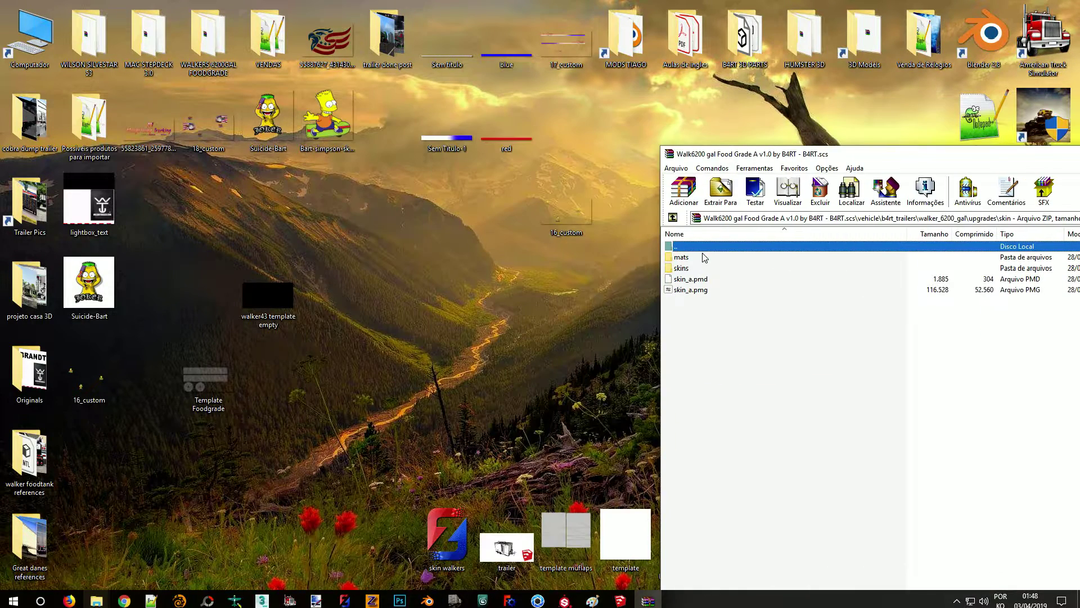
{"action": "double_click", "coordinate": [680, 267]}
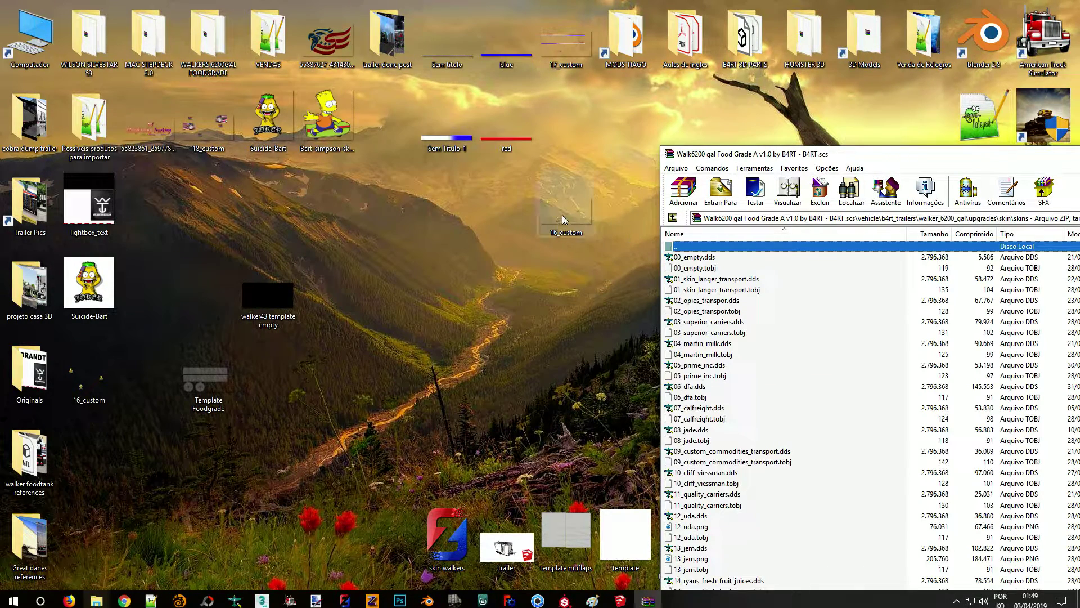
Step: Add the 16_custom DDS file from the desktop to the archive's skins folder
{"action": "left_click_drag", "start_coordinate": [556, 211], "coordinate": [730, 355]}
{"action": "left_click", "coordinate": [543, 202]}
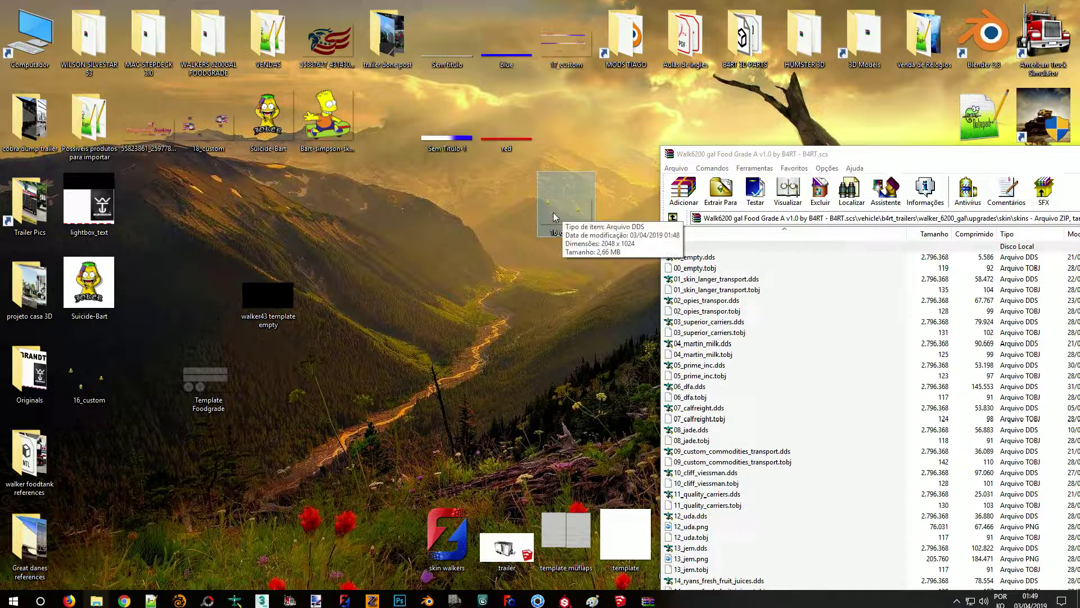
{"action": "left_click_drag", "start_coordinate": [566, 215], "coordinate": [797, 477]}
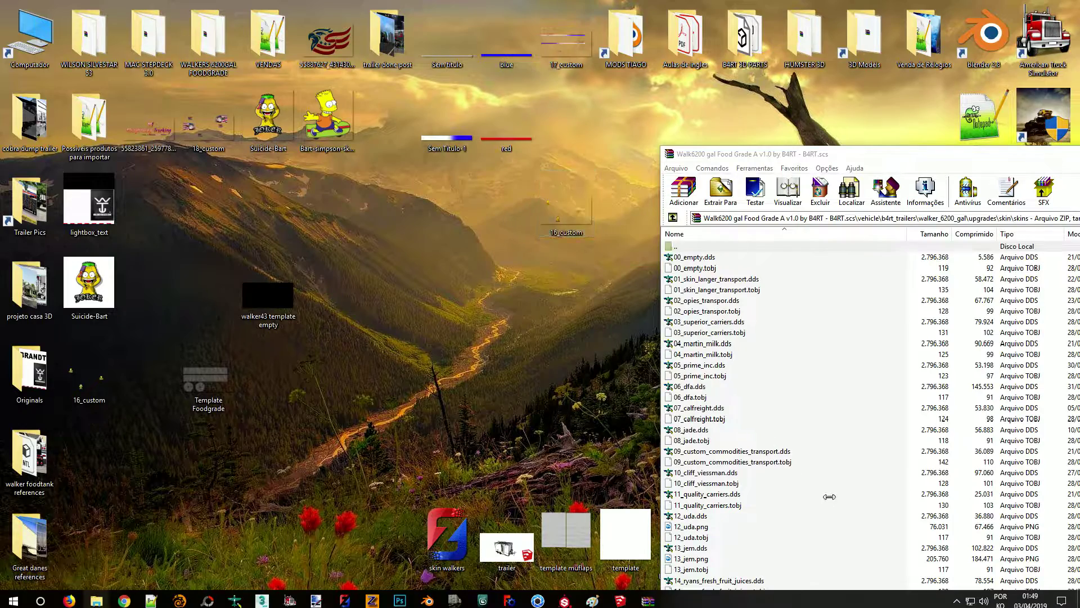
{"action": "left_click", "coordinate": [963, 499]}
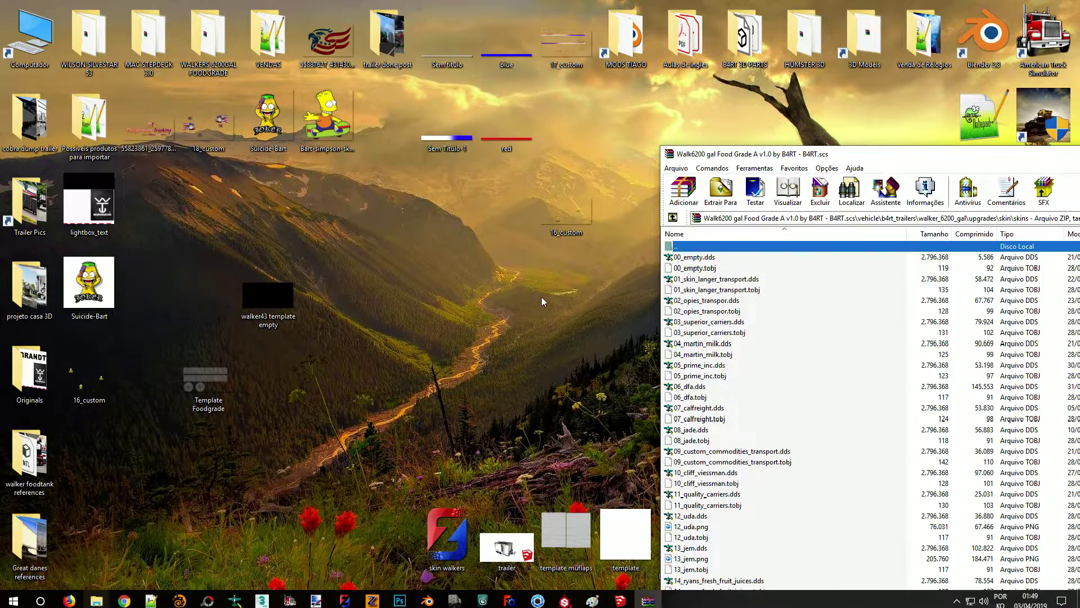
Step: Launch American Truck Simulator
{"action": "double_click", "coordinate": [1042, 44]}
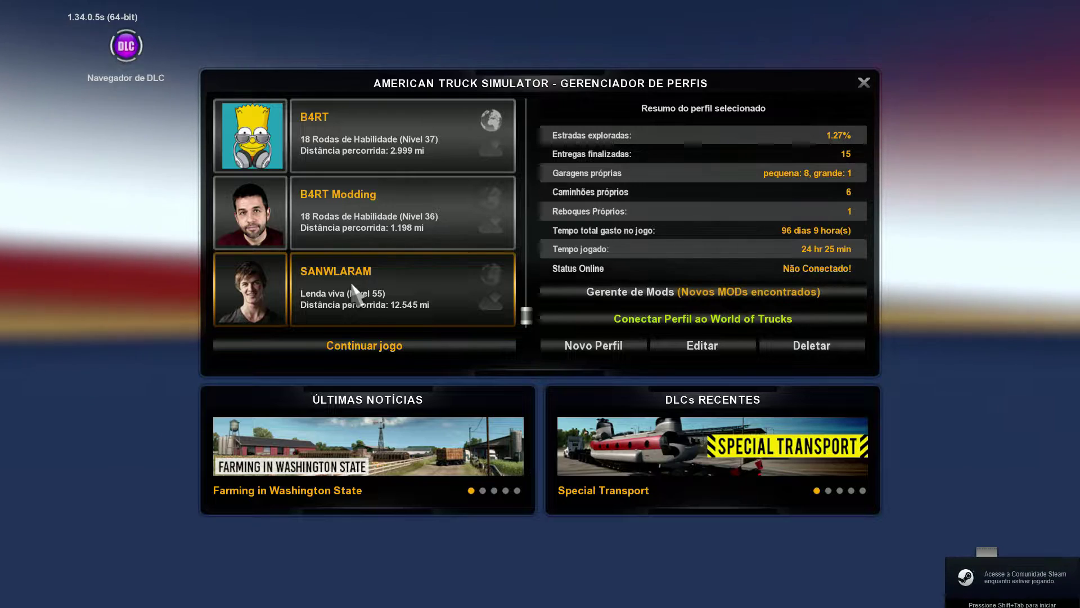
{"action": "double_click", "coordinate": [356, 294]}
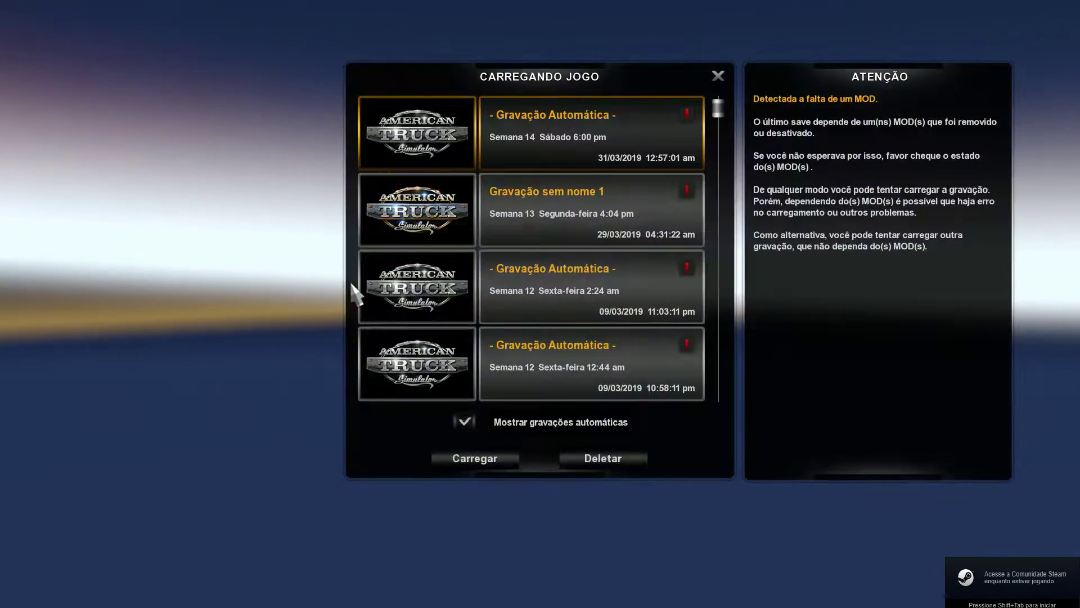
{"action": "left_click", "coordinate": [478, 461]}
{"action": "left_click", "coordinate": [419, 225]}
{"action": "left_click", "coordinate": [644, 540]}
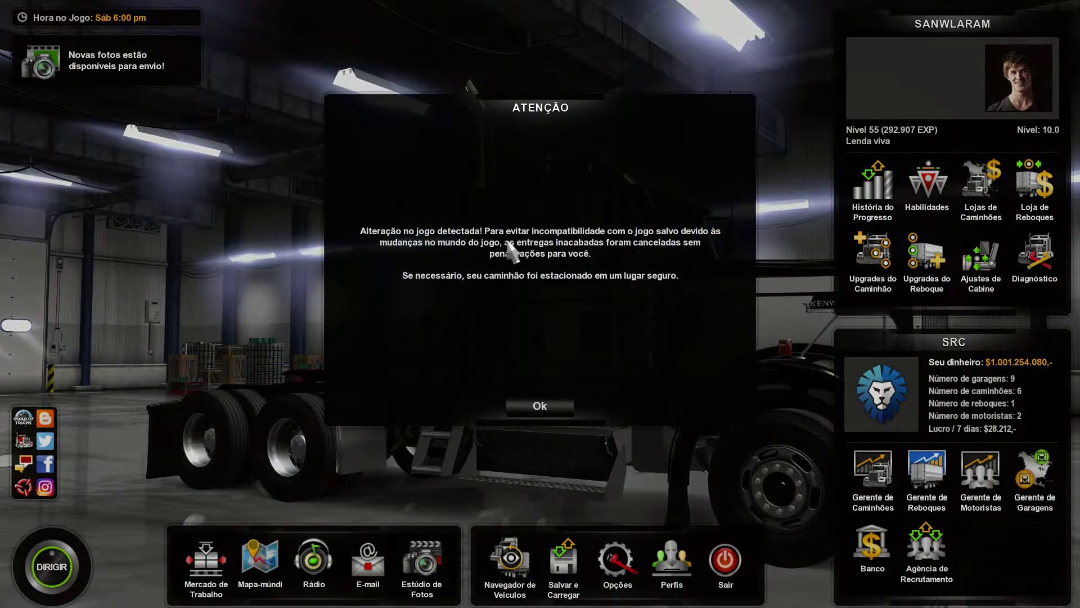
{"action": "left_click", "coordinate": [559, 410]}
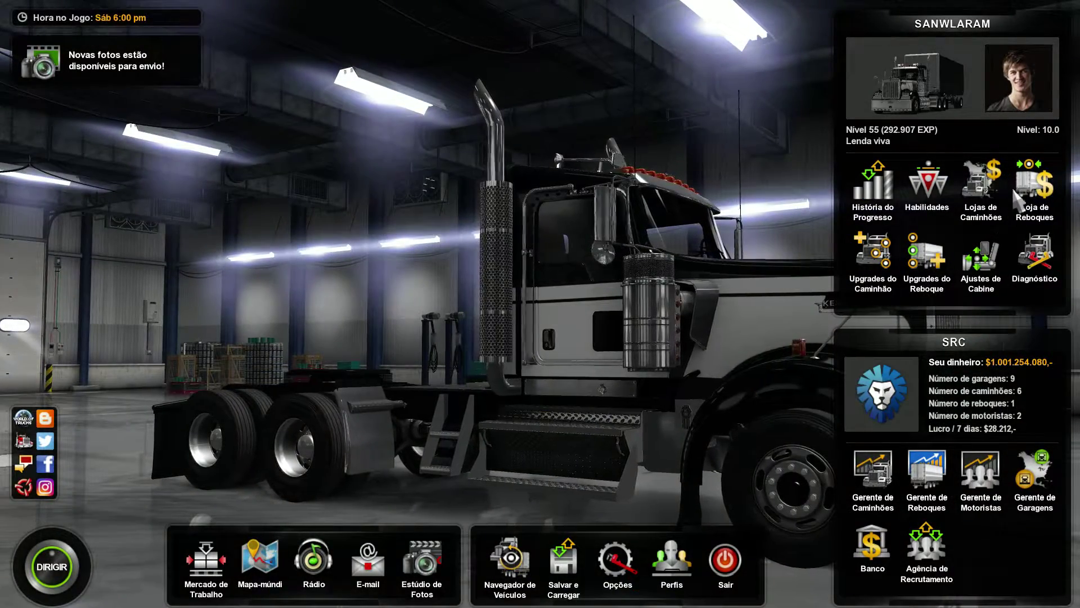
{"action": "left_click", "coordinate": [1037, 200]}
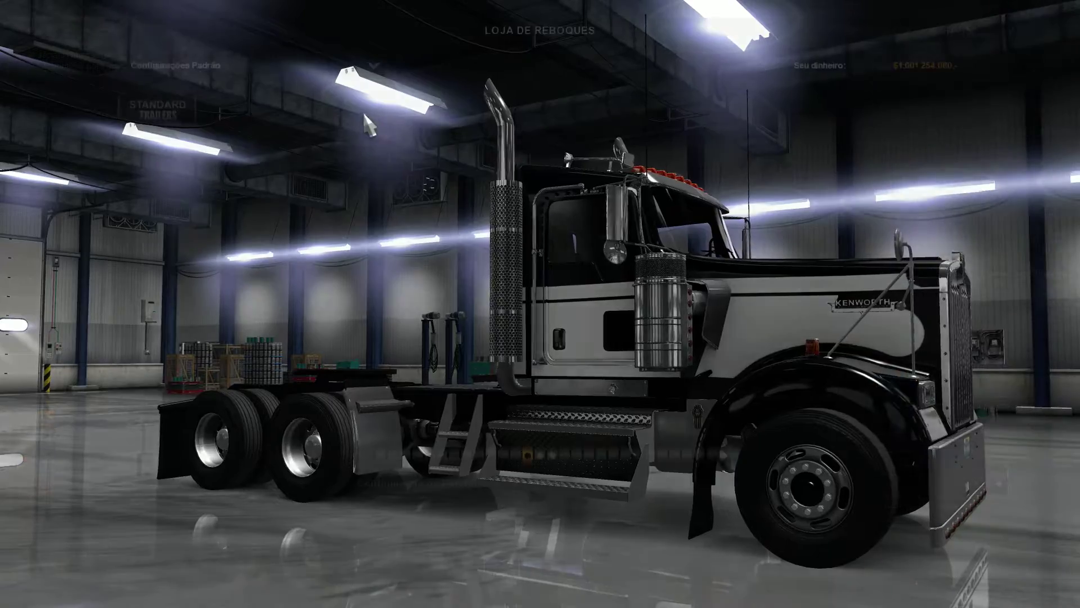
{"action": "key", "text": "Escape"}
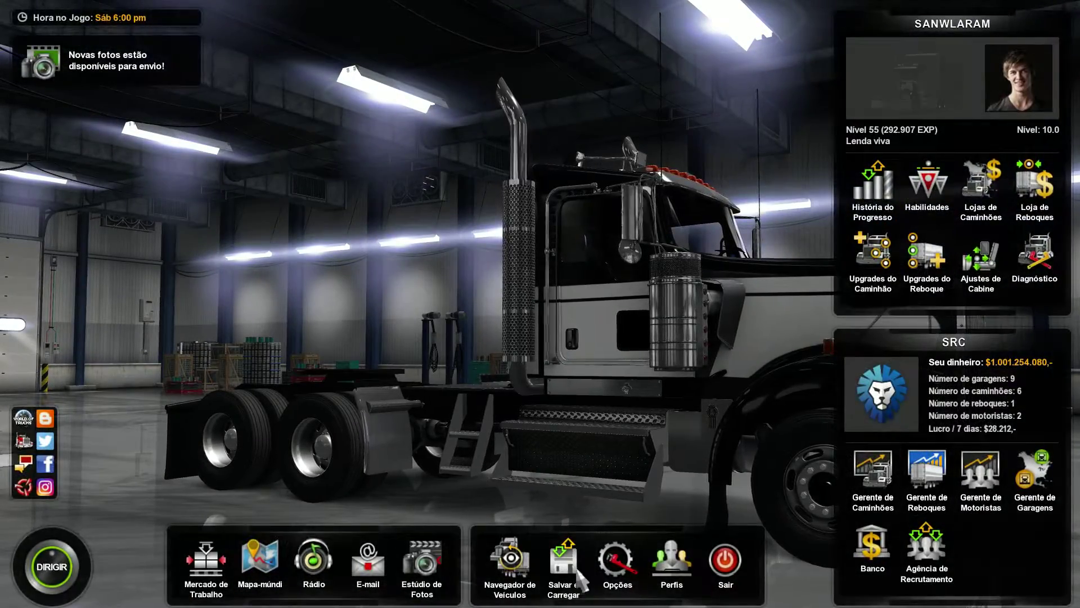
{"action": "left_click", "coordinate": [671, 560]}
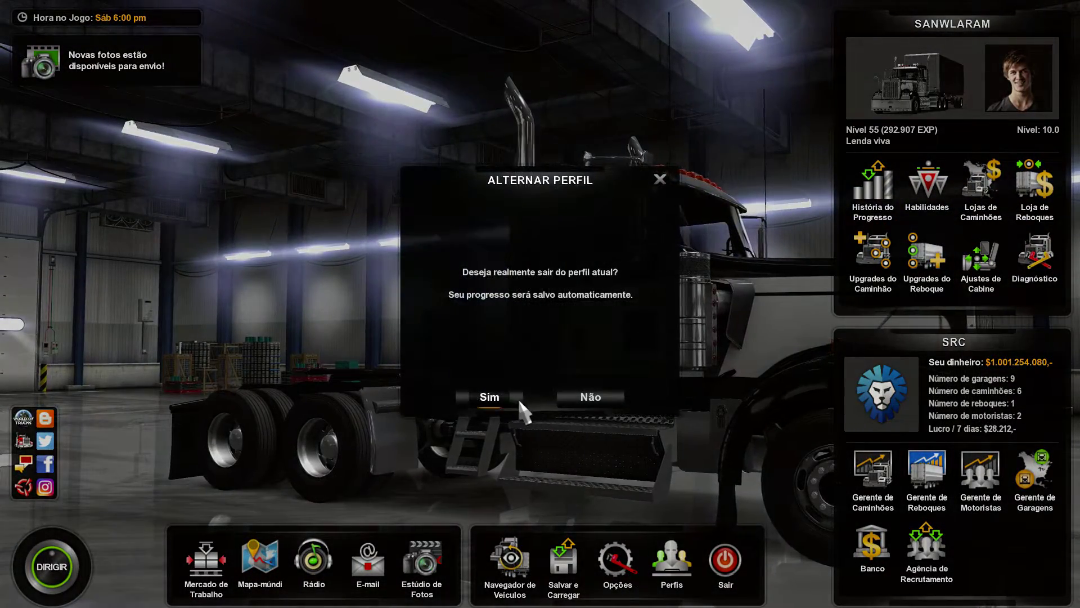
{"action": "left_click", "coordinate": [514, 394]}
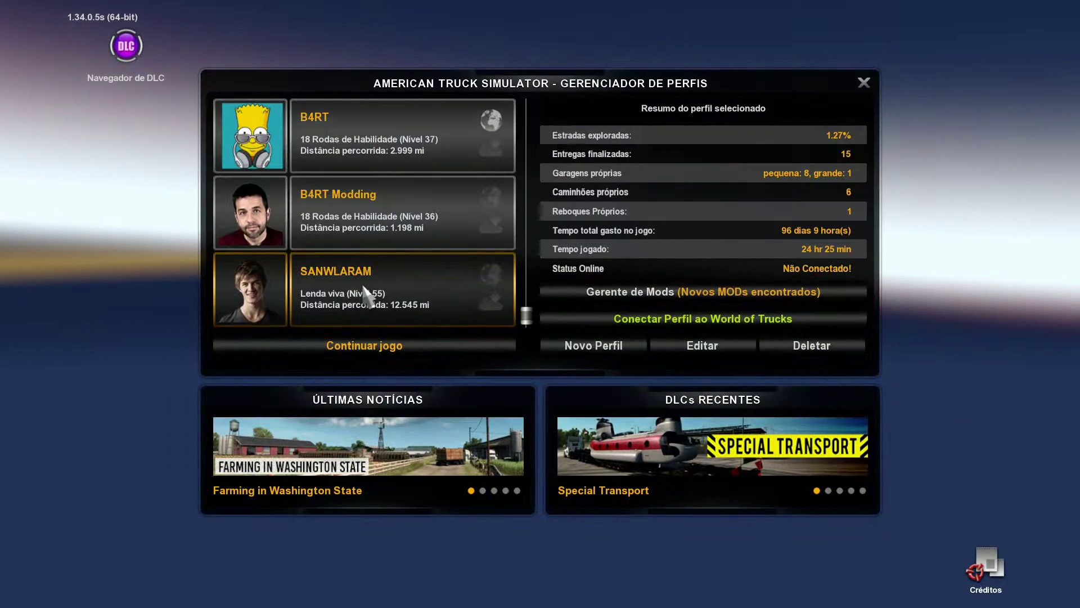
Step: Activate the Walkr 6200 GAL trailer mod by B4RT MODDING in the level 55 profile's mod manager and return to the profiles
{"action": "left_click", "coordinate": [697, 296]}
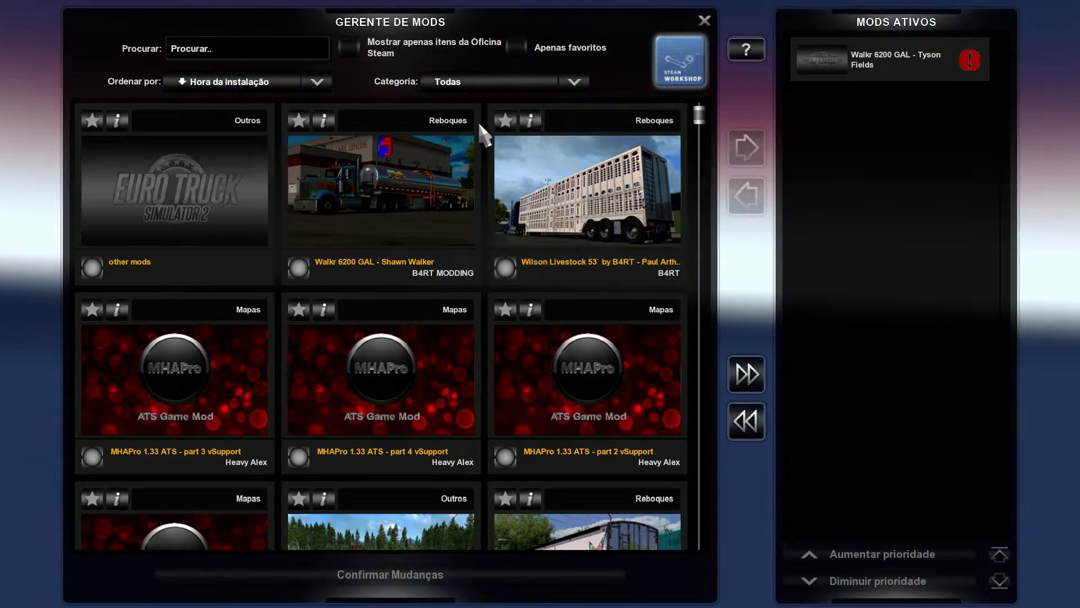
{"action": "left_click", "coordinate": [141, 191]}
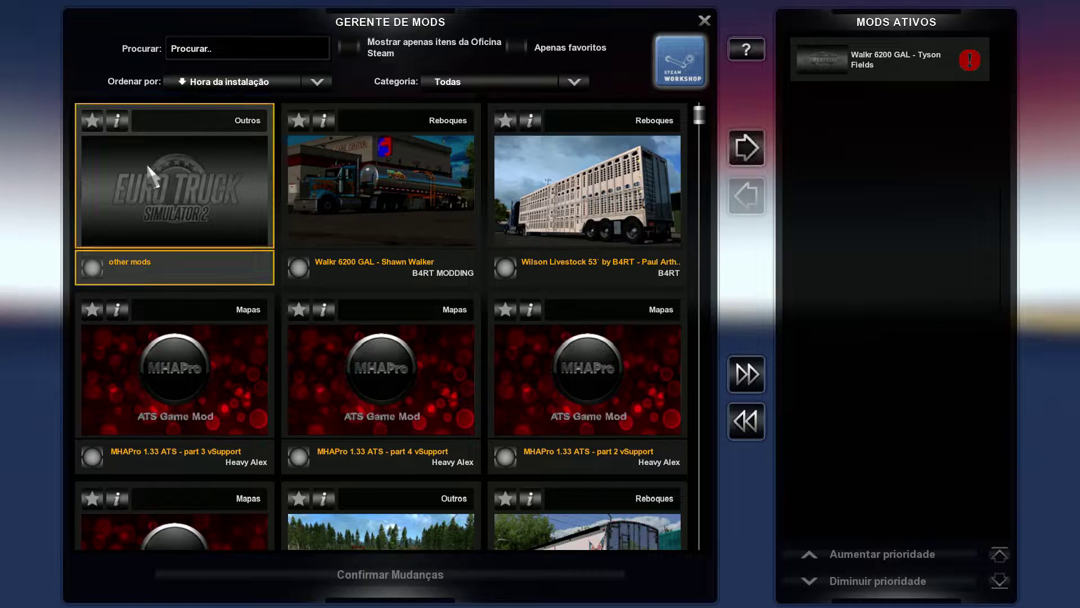
{"action": "double_click", "coordinate": [422, 255]}
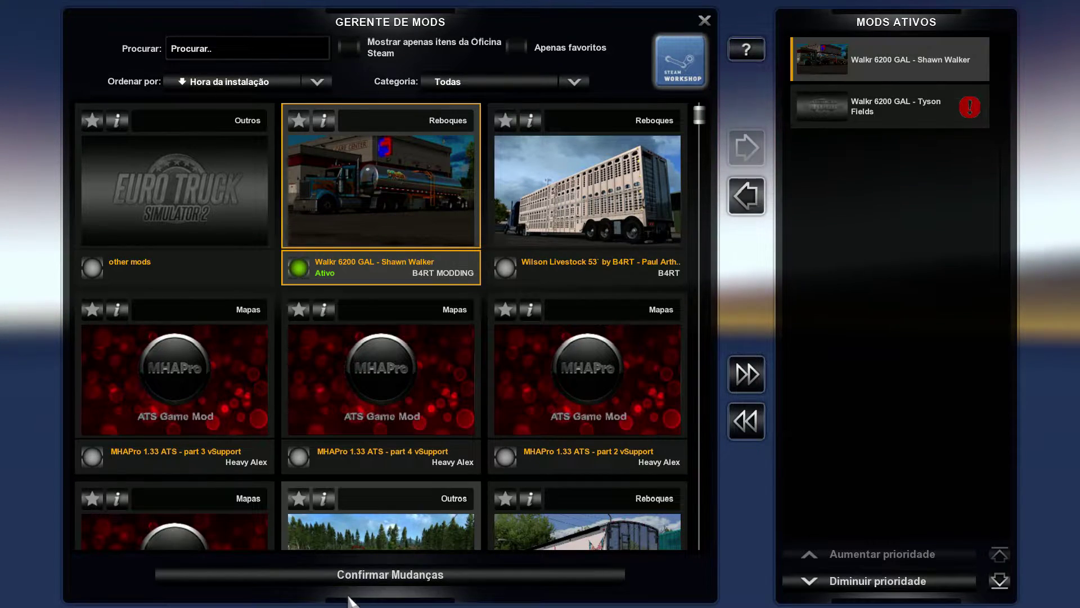
{"action": "key", "text": "Escape"}
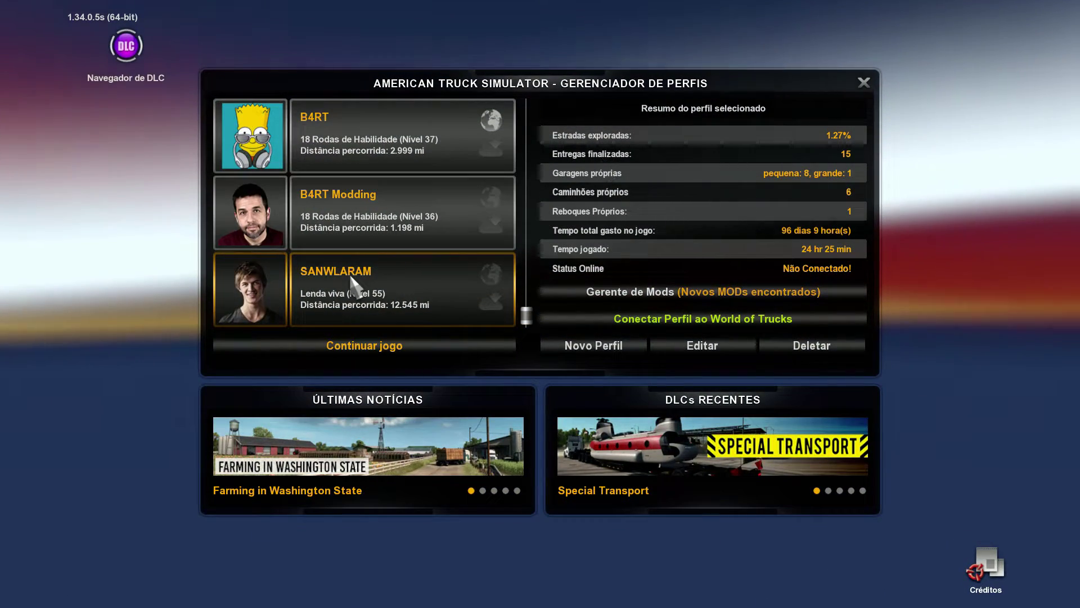
Step: Load the level 55 profile and show the Walker by B4RT MODDING trailers in the trailer shop
{"action": "double_click", "coordinate": [350, 277]}
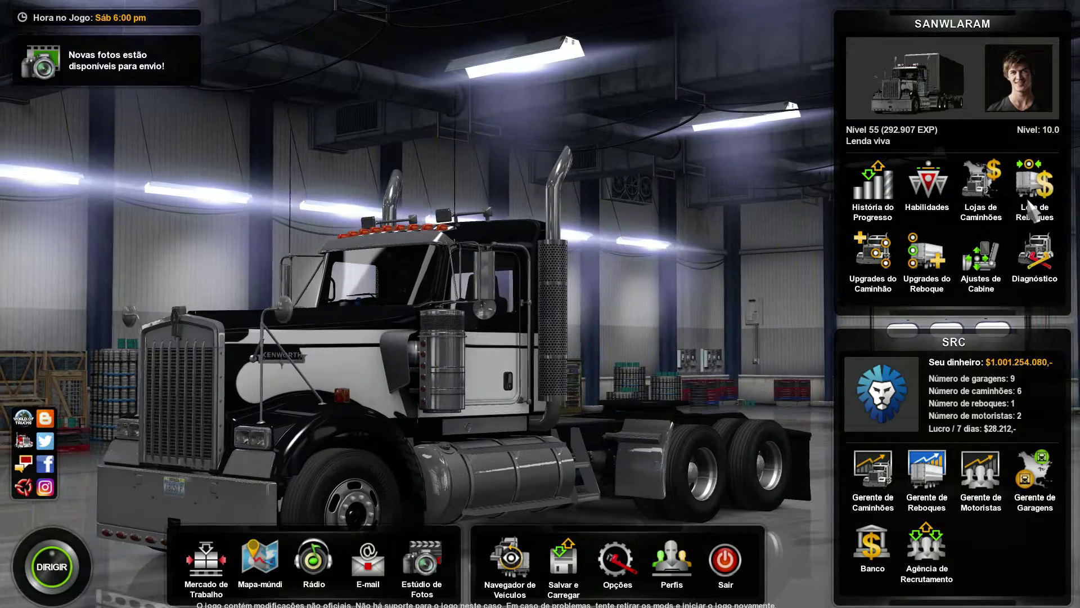
{"action": "left_click", "coordinate": [1029, 207]}
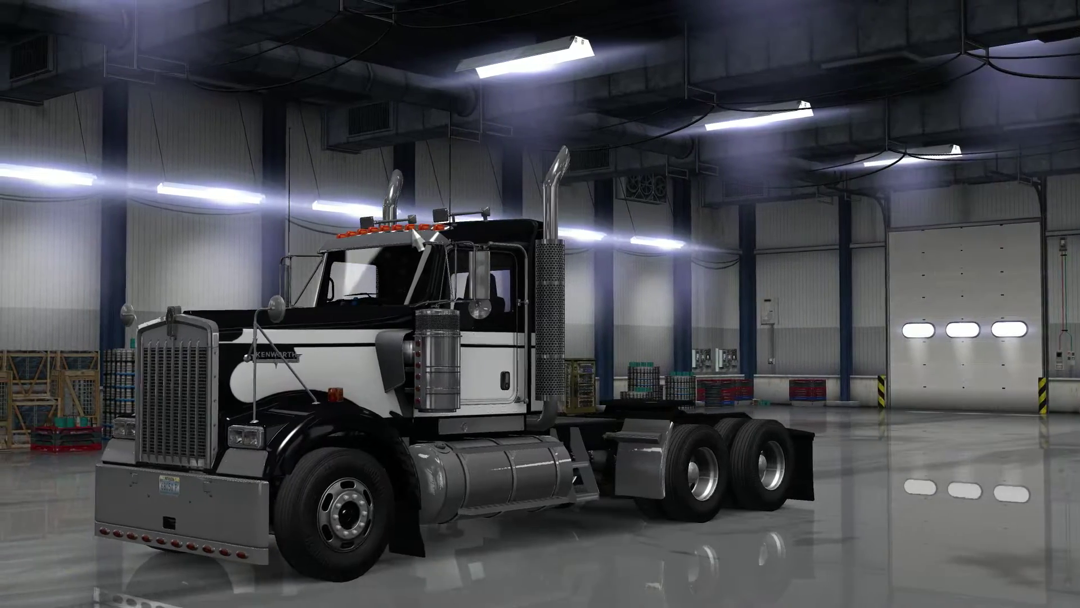
{"action": "left_click", "coordinate": [139, 148]}
{"action": "mouse_move", "coordinate": [383, 150]}
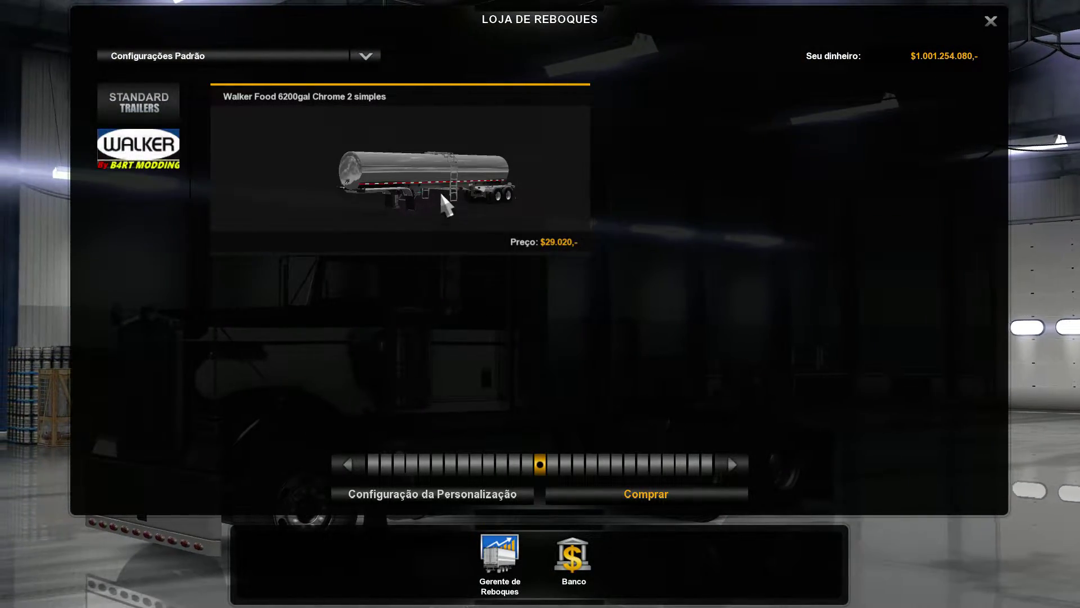
Step: Open the Walker Food 6200gal Chrome trailer's customization and apply Custom skin 1 to the tank
{"action": "left_click", "coordinate": [450, 497]}
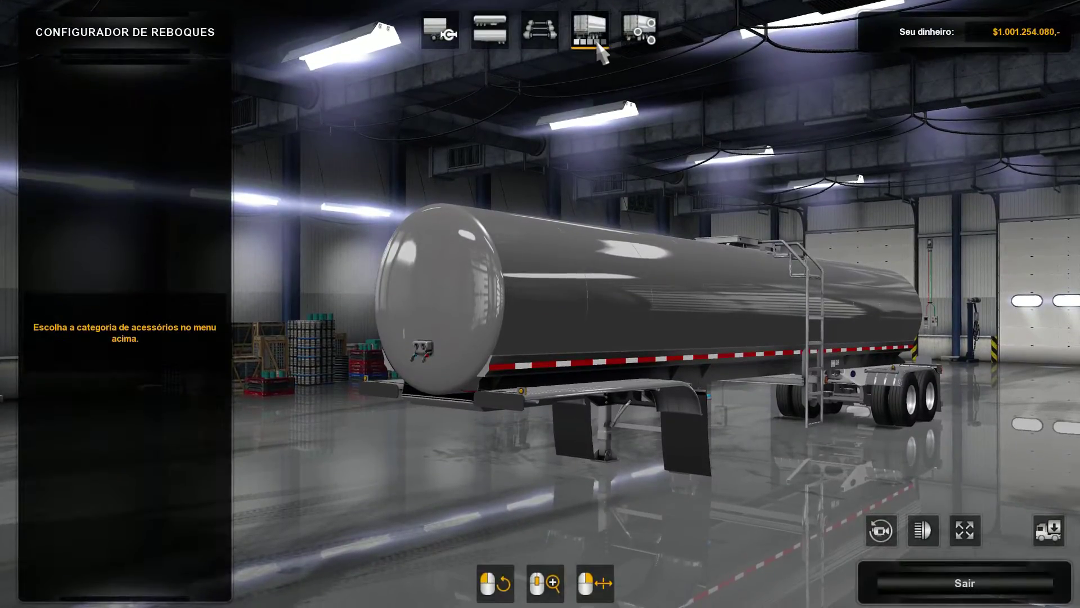
{"action": "left_click", "coordinate": [640, 29]}
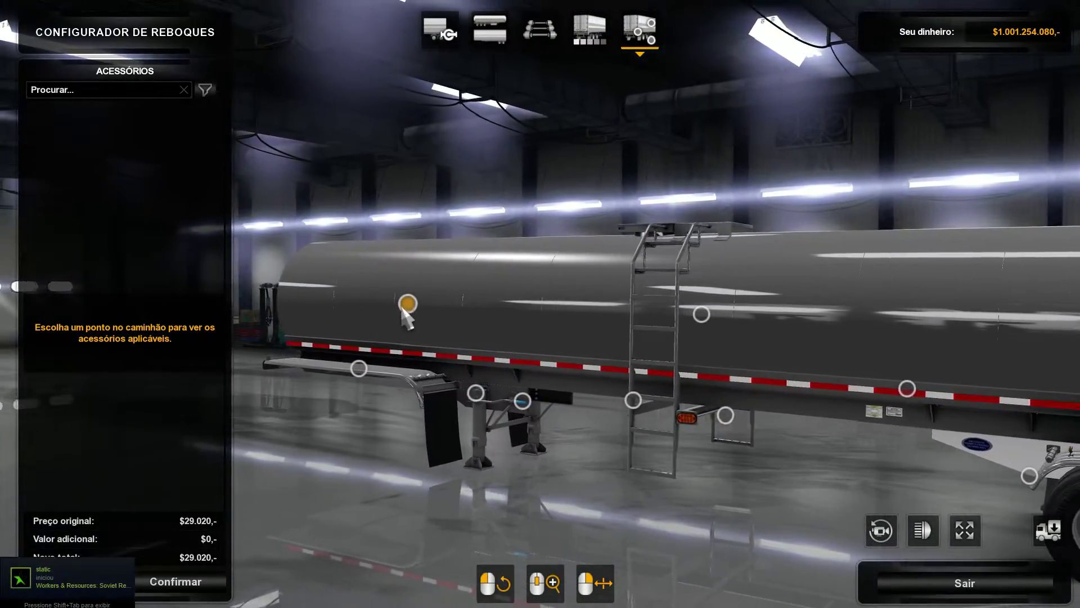
{"action": "left_click", "coordinate": [406, 304]}
{"action": "scroll", "coordinate": [115, 152], "scroll_direction": "down", "scroll_amount": 2}
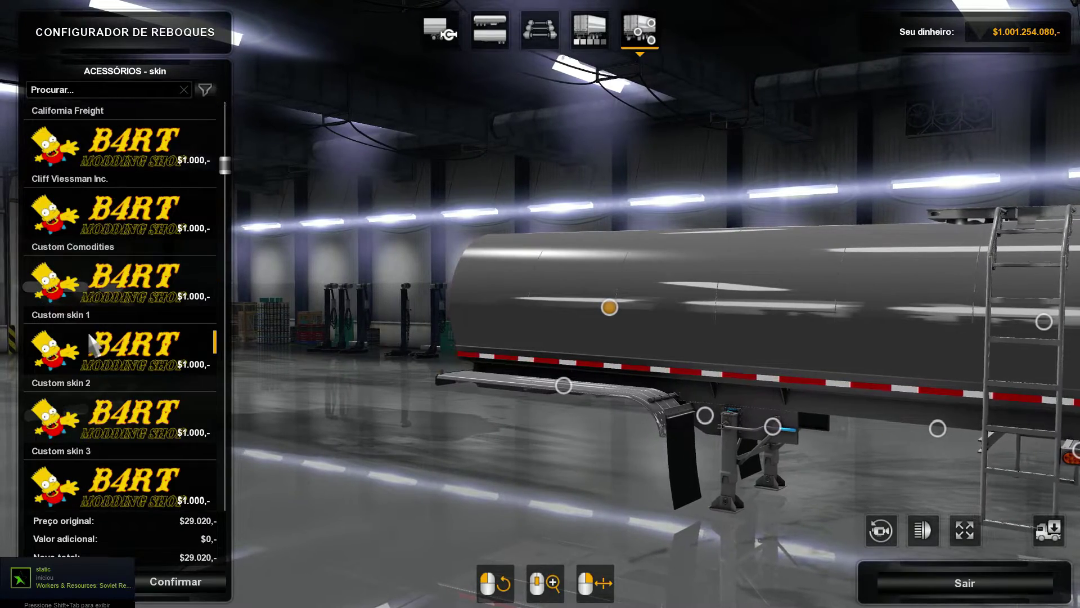
{"action": "scroll", "coordinate": [101, 363], "scroll_direction": "down", "scroll_amount": 2}
{"action": "scroll", "coordinate": [106, 371], "scroll_direction": "up", "scroll_amount": 1}
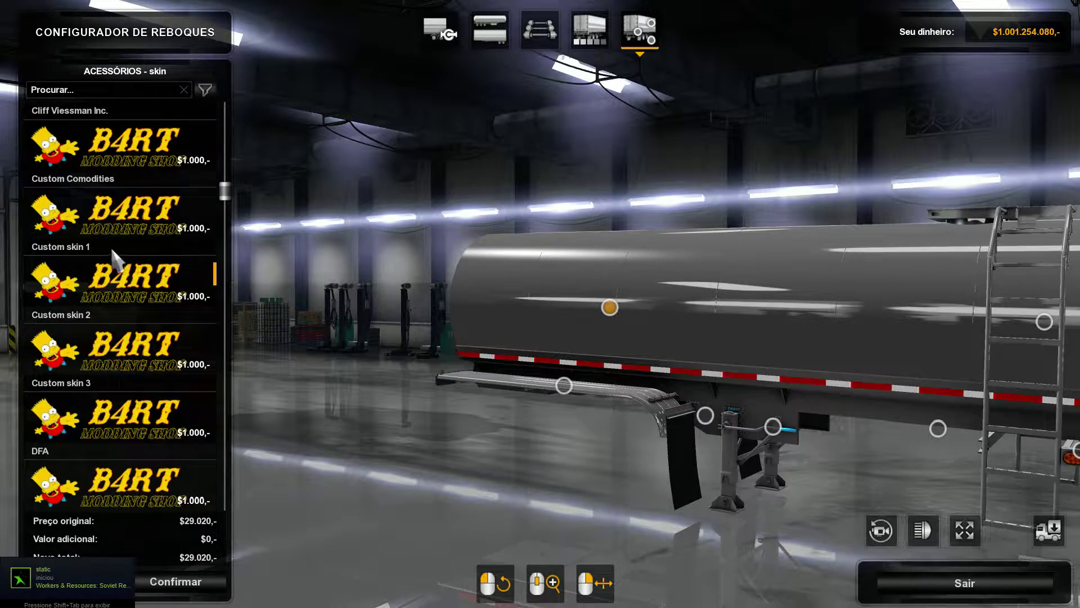
{"action": "left_click", "coordinate": [112, 281]}
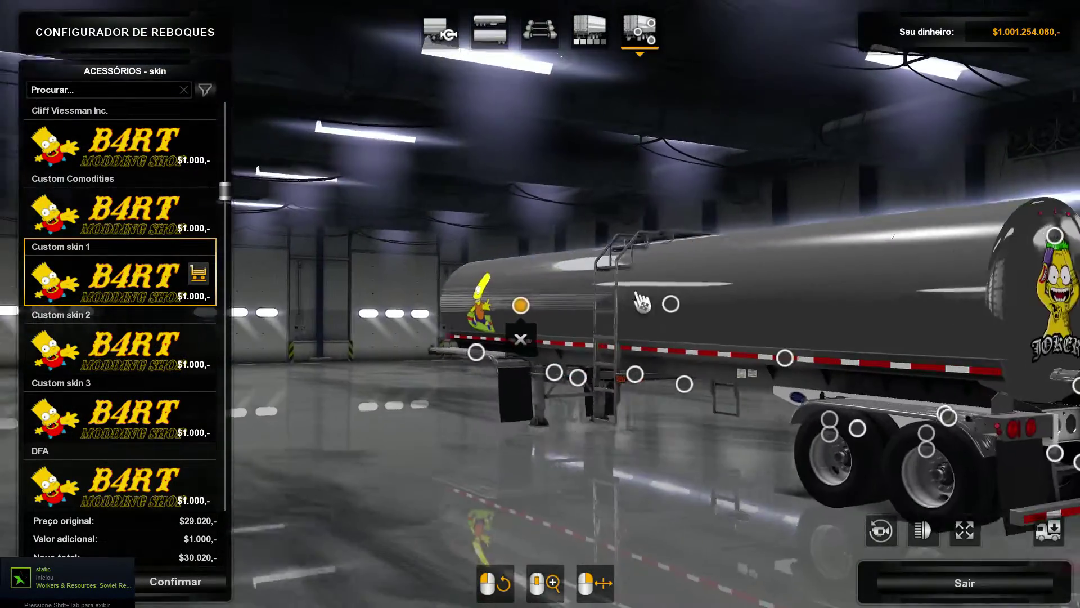
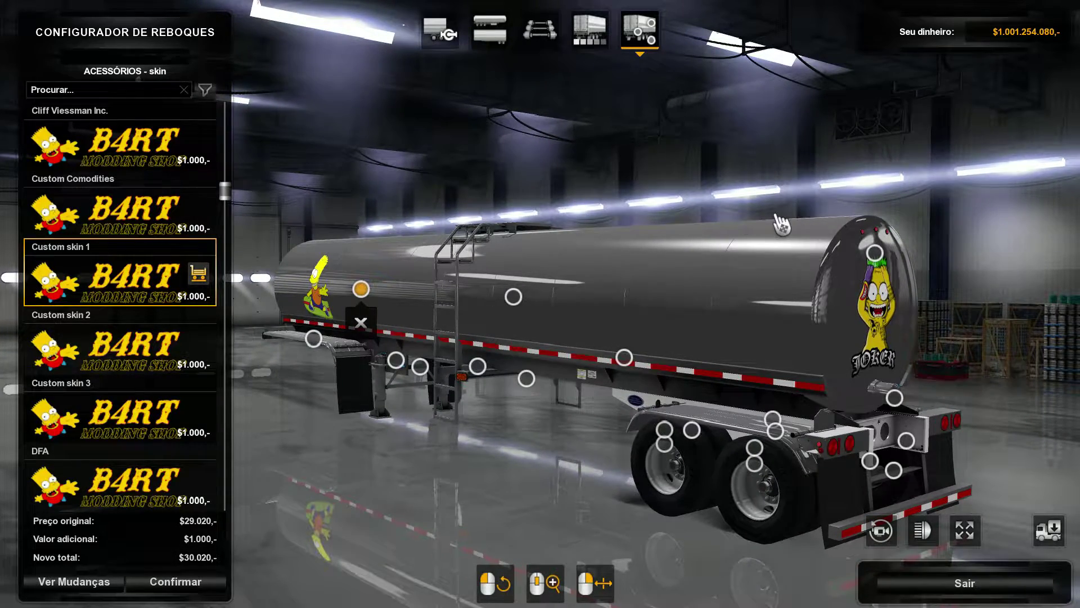
Step: Switch to the desktop and open the walker43 template empty image in Photoshop
{"action": "key", "text": "alt+Tab"}
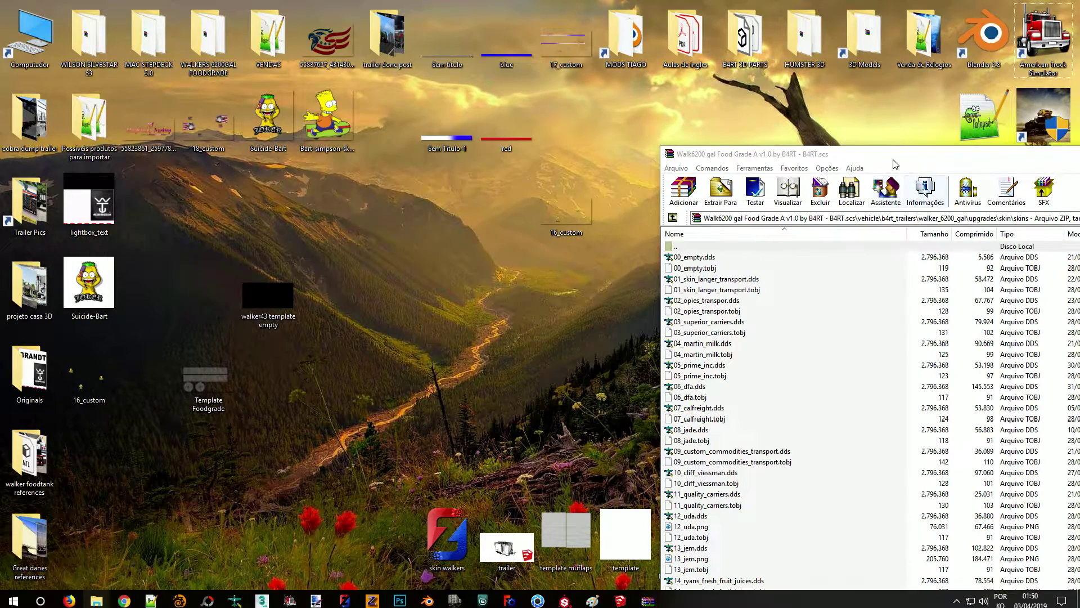
{"action": "key", "text": "super+d"}
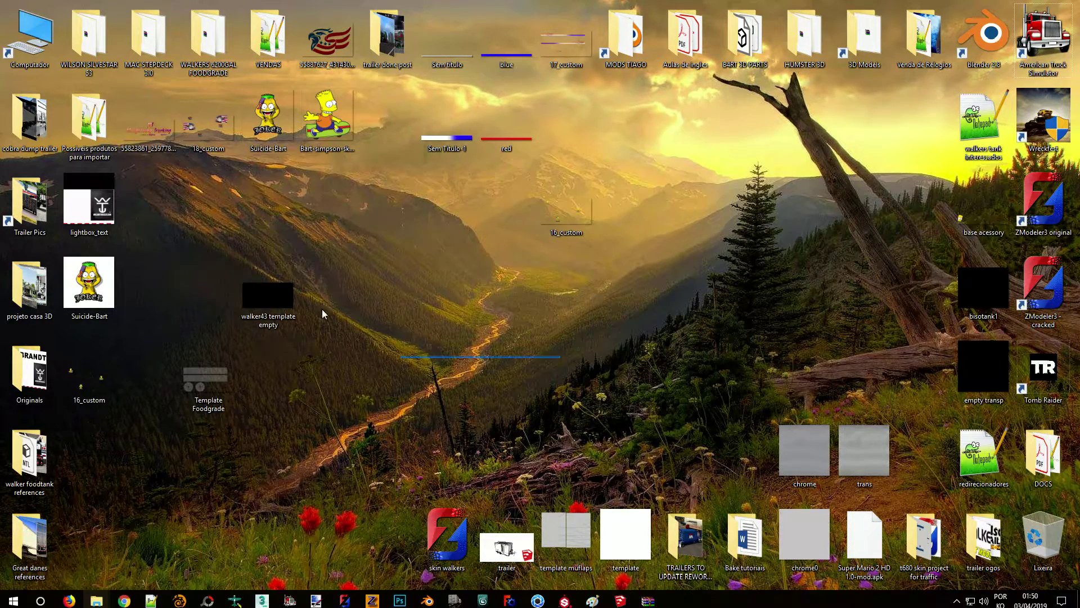
{"action": "left_click", "coordinate": [269, 298]}
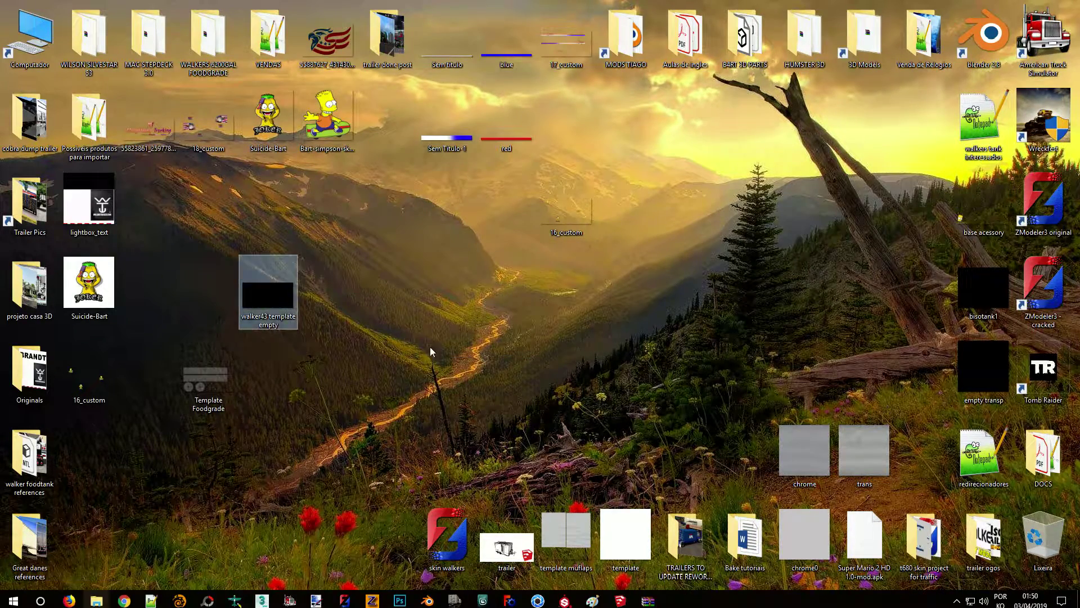
{"action": "double_click", "coordinate": [273, 306]}
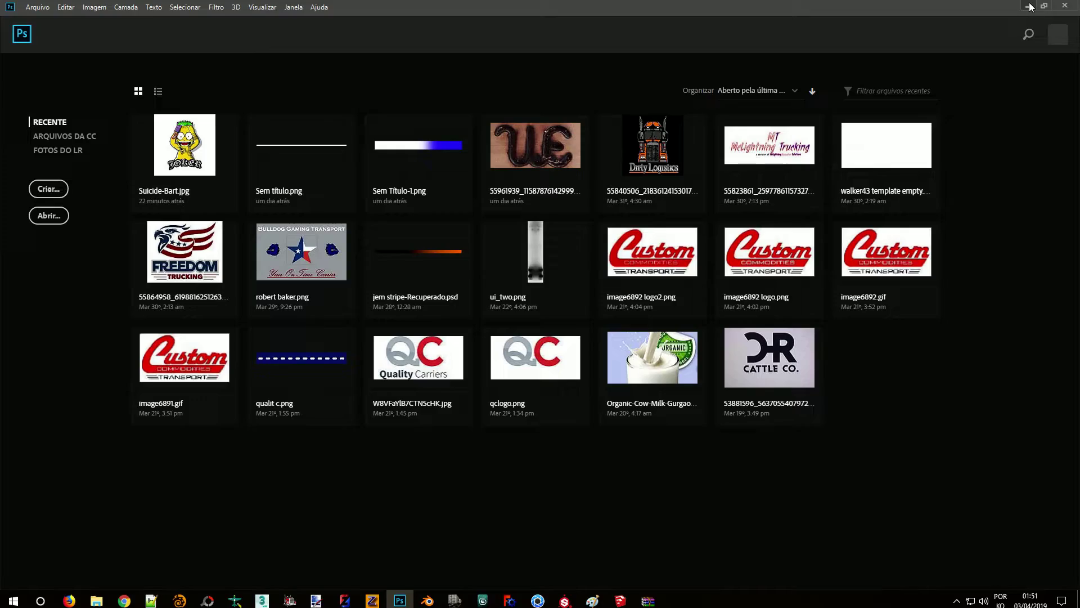
{"action": "left_click", "coordinate": [1027, 5]}
{"action": "left_click_drag", "start_coordinate": [270, 294], "coordinate": [425, 282]}
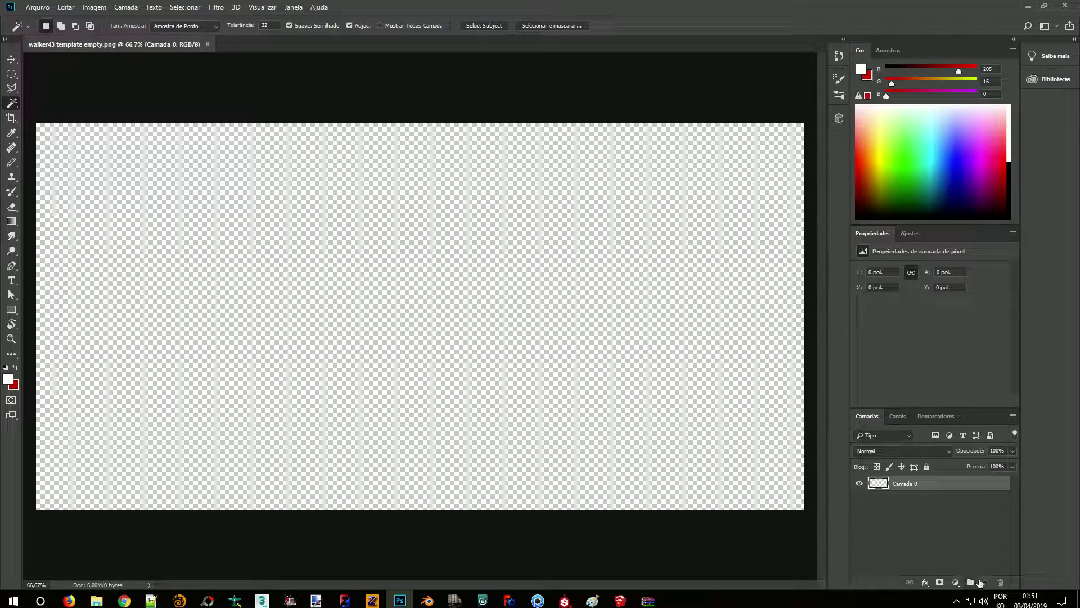
Step: Add a new empty layer and place the Template Foodgrade image from the desktop at 75% scale across the canvas
{"action": "left_click", "coordinate": [985, 582]}
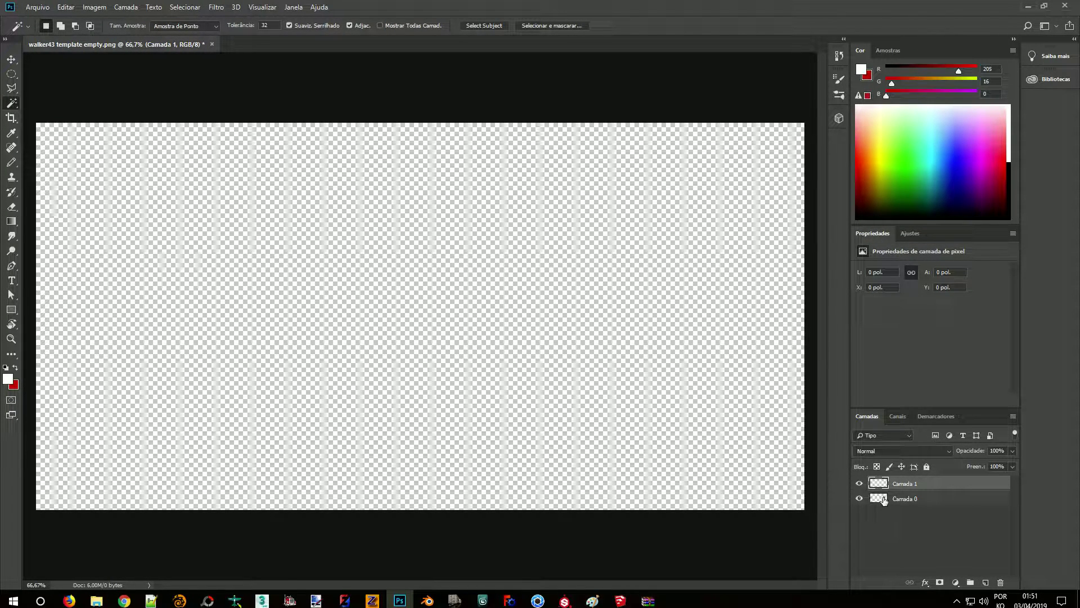
{"action": "left_click", "coordinate": [1028, 6]}
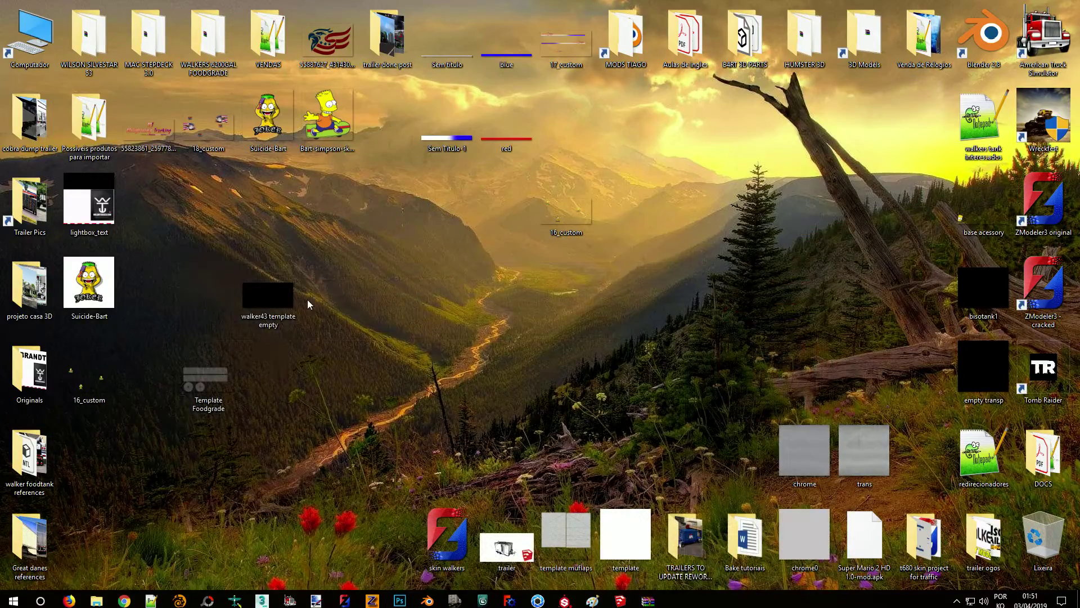
{"action": "left_click_drag", "start_coordinate": [408, 603], "coordinate": [419, 186]}
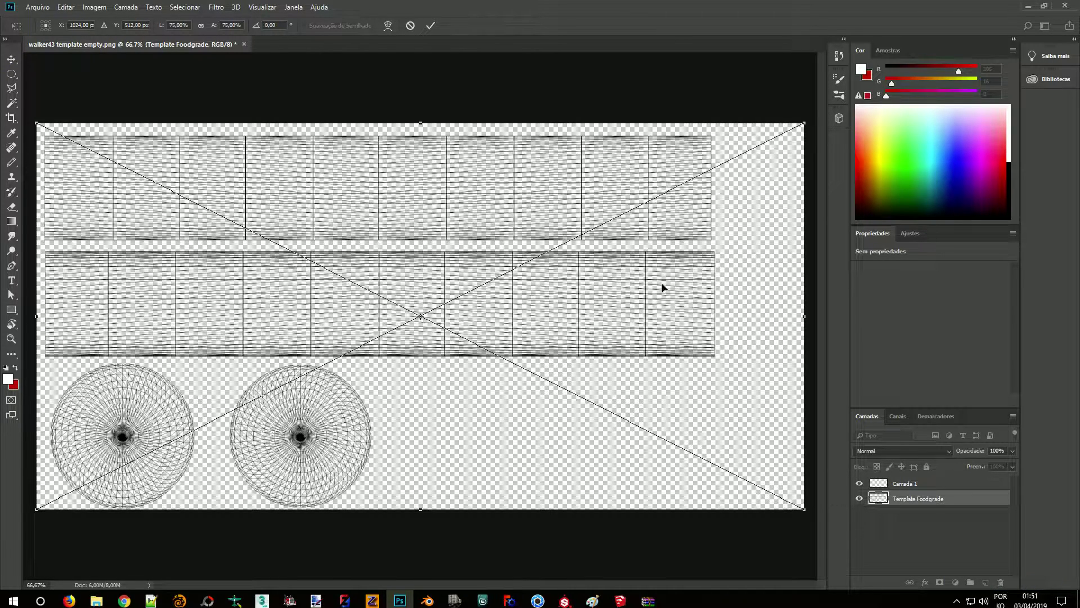
{"action": "key", "text": "Return"}
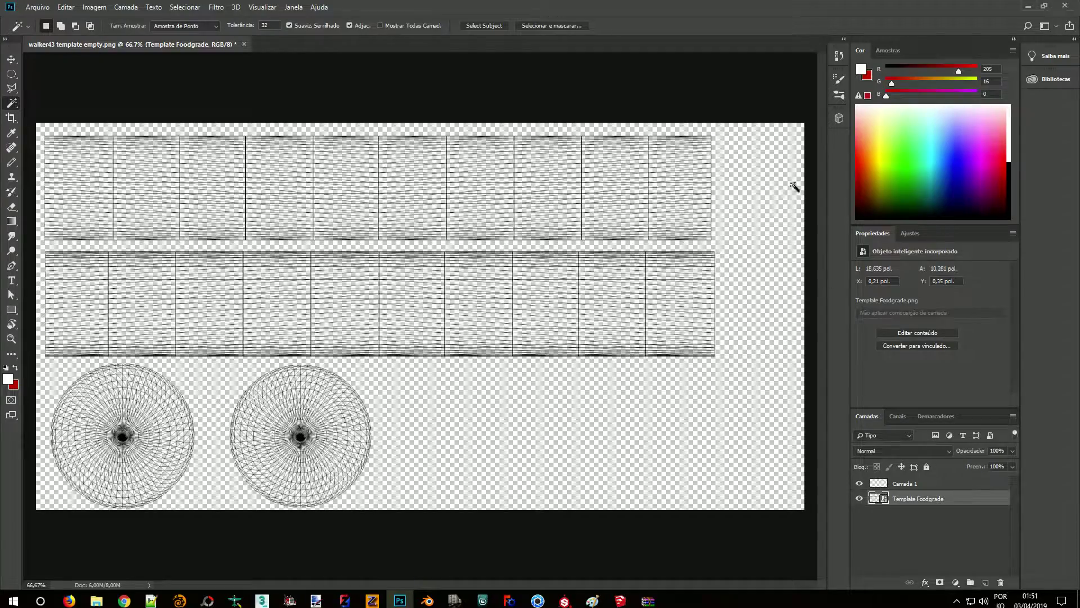
Step: Place the Suicide-Bart image from the desktop in the middle of the second circle, scaled to about 42% by 40%
{"action": "left_click", "coordinate": [1028, 7]}
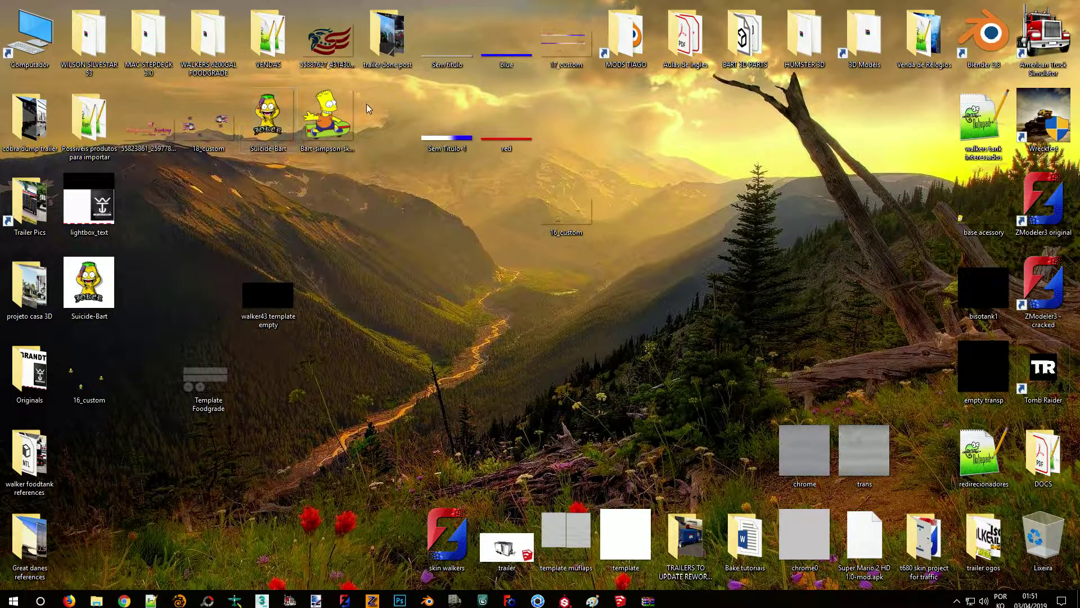
{"action": "left_click", "coordinate": [308, 121]}
{"action": "left_click", "coordinate": [268, 121]}
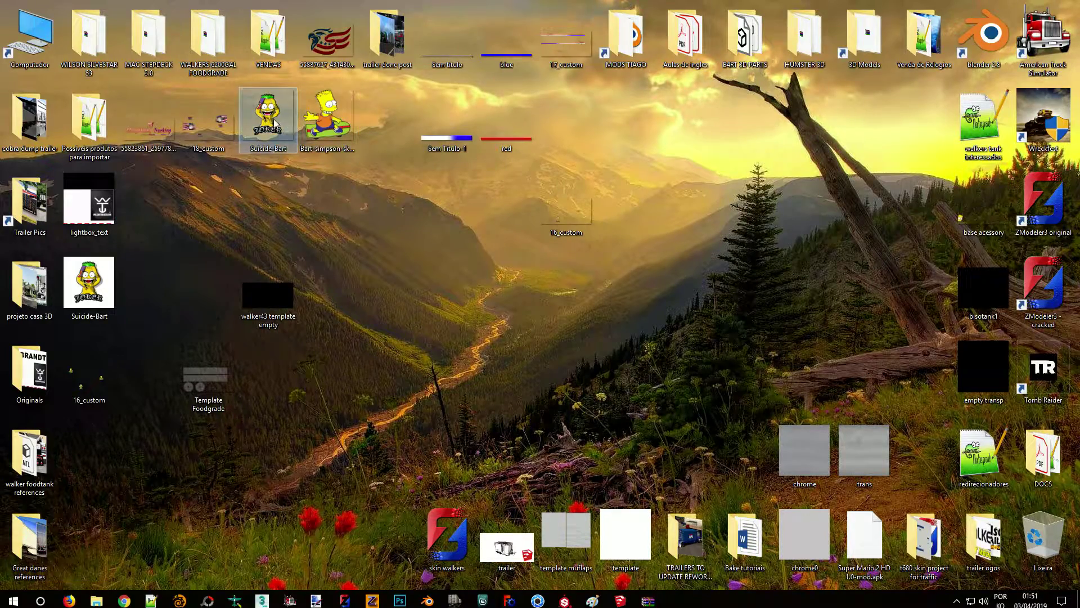
{"action": "left_click_drag", "start_coordinate": [268, 121], "coordinate": [300, 444]}
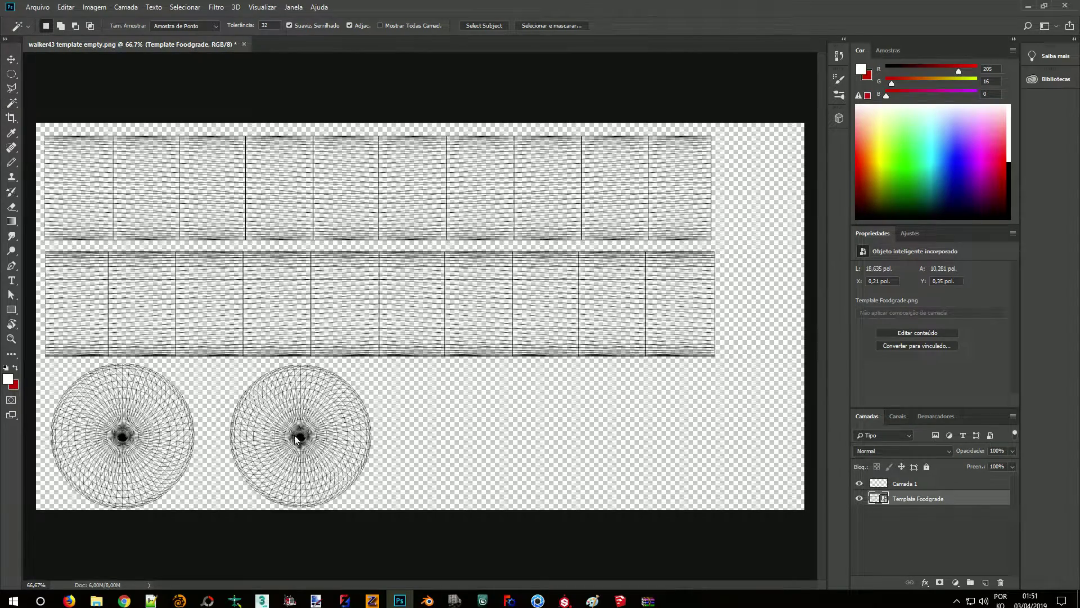
{"action": "left_click_drag", "start_coordinate": [417, 338], "coordinate": [310, 444]}
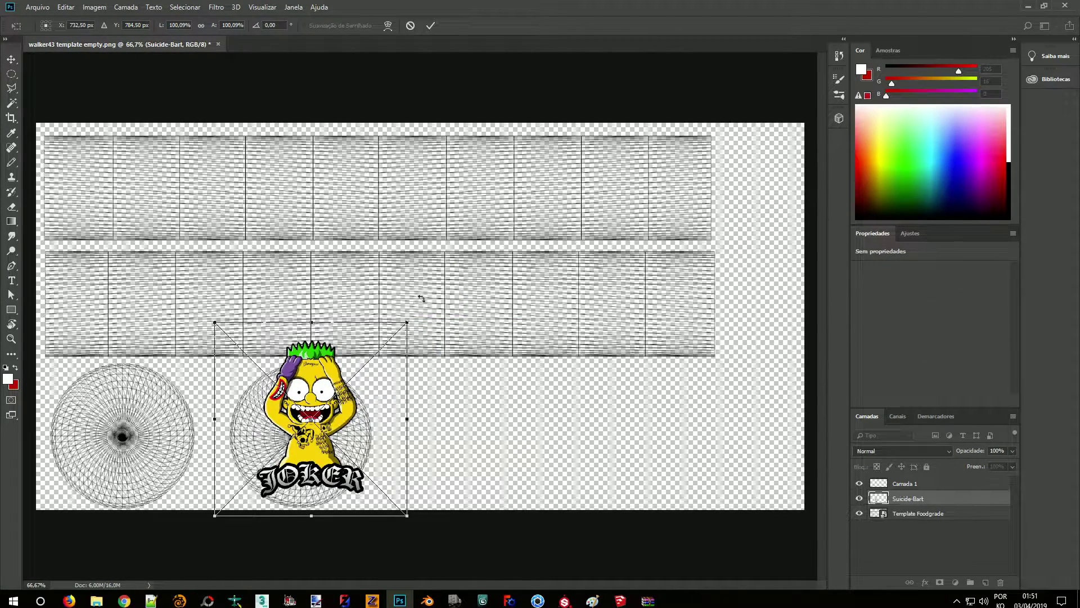
{"action": "left_click_drag", "start_coordinate": [405, 326], "coordinate": [299, 422]}
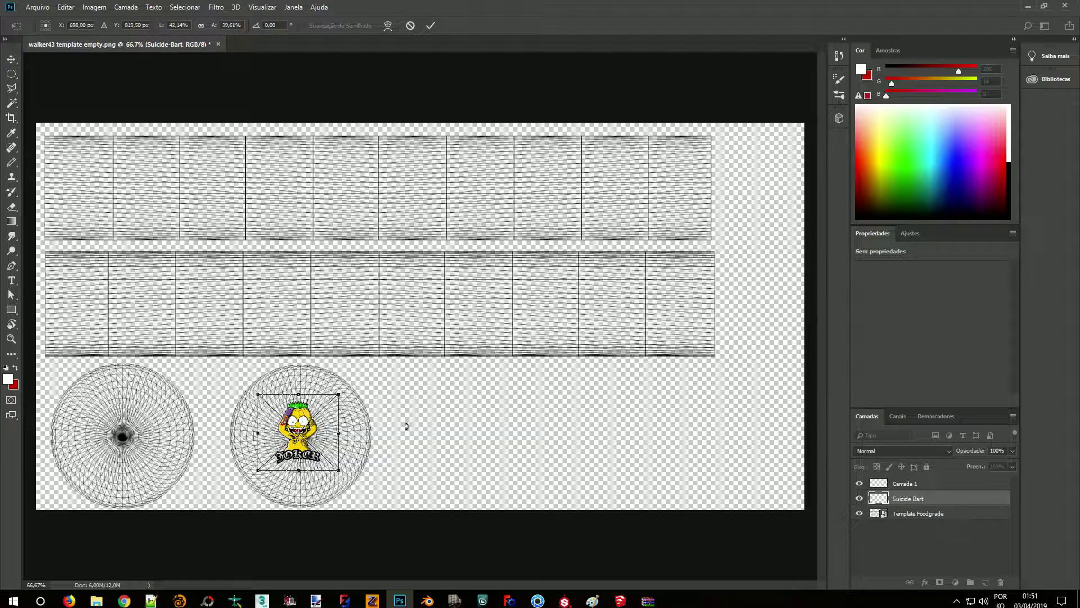
{"action": "key", "text": "Return"}
{"action": "key", "text": "w"}
Step: Place the Bart-simpson-skate image in the lower strip's second-to-last panel, scaled to about 68% by 62%
{"action": "left_click", "coordinate": [1025, 5]}
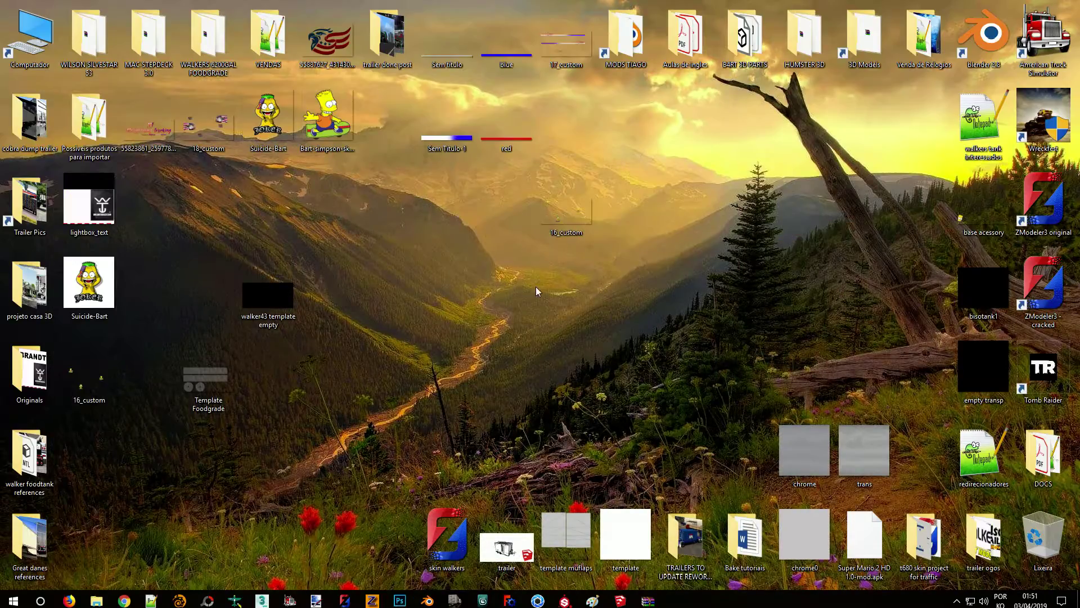
{"action": "left_click_drag", "start_coordinate": [346, 111], "coordinate": [315, 259]}
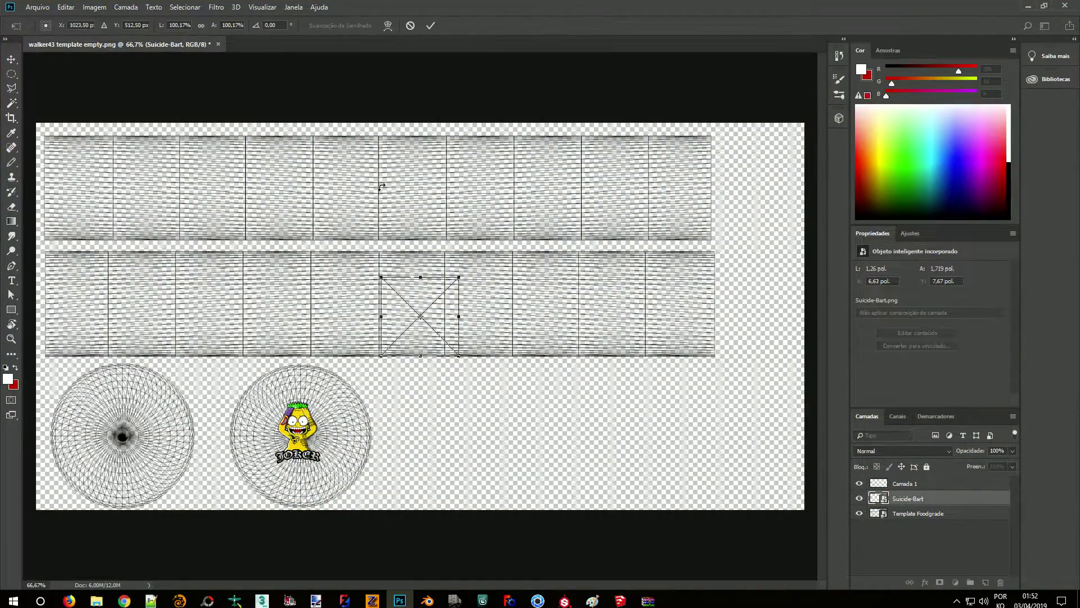
{"action": "left_click_drag", "start_coordinate": [448, 292], "coordinate": [611, 294]}
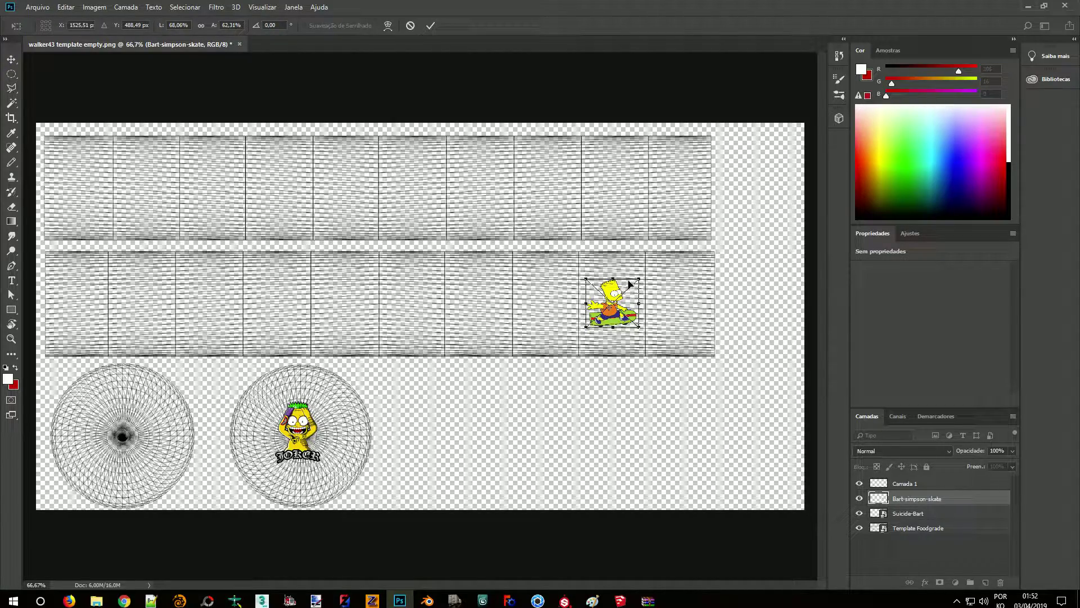
{"action": "key", "text": "Return"}
{"action": "key", "text": "w"}
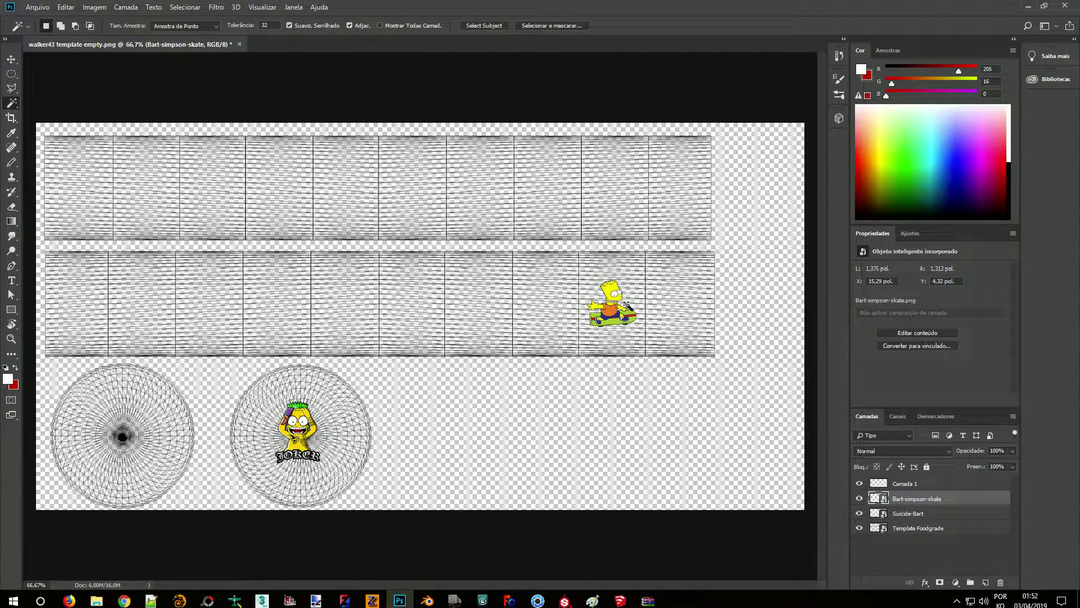
{"action": "left_click", "coordinate": [1028, 6]}
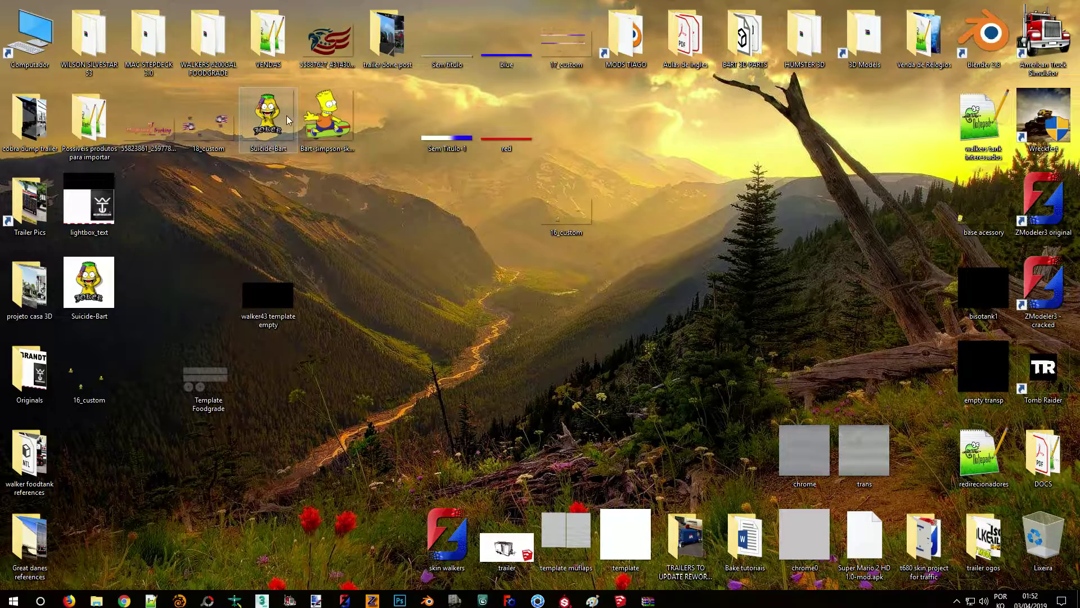
{"action": "left_click_drag", "start_coordinate": [315, 122], "coordinate": [142, 167]}
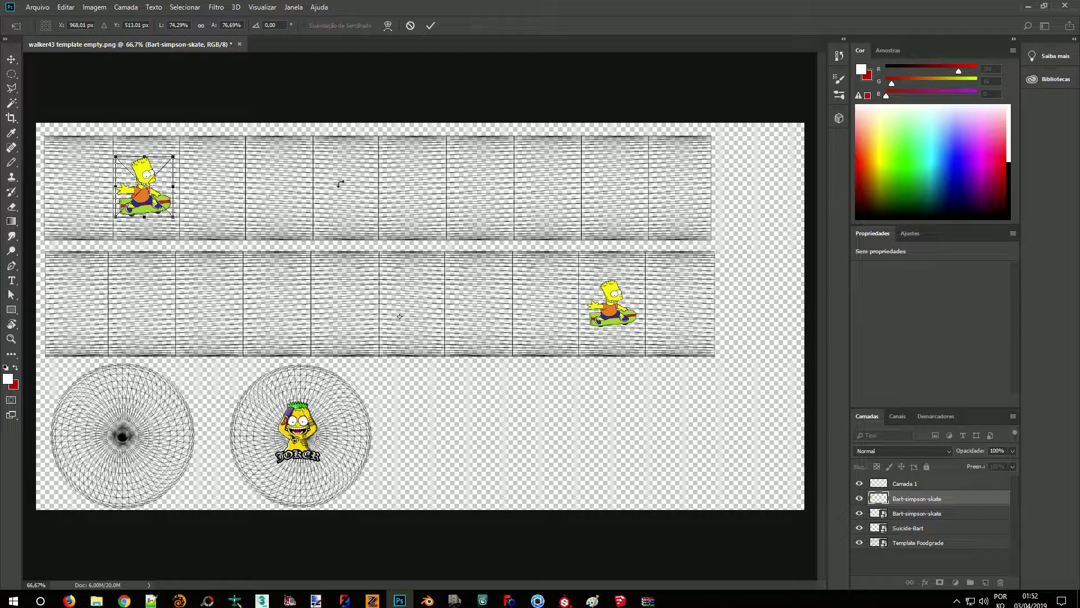
{"action": "key", "text": "Escape"}
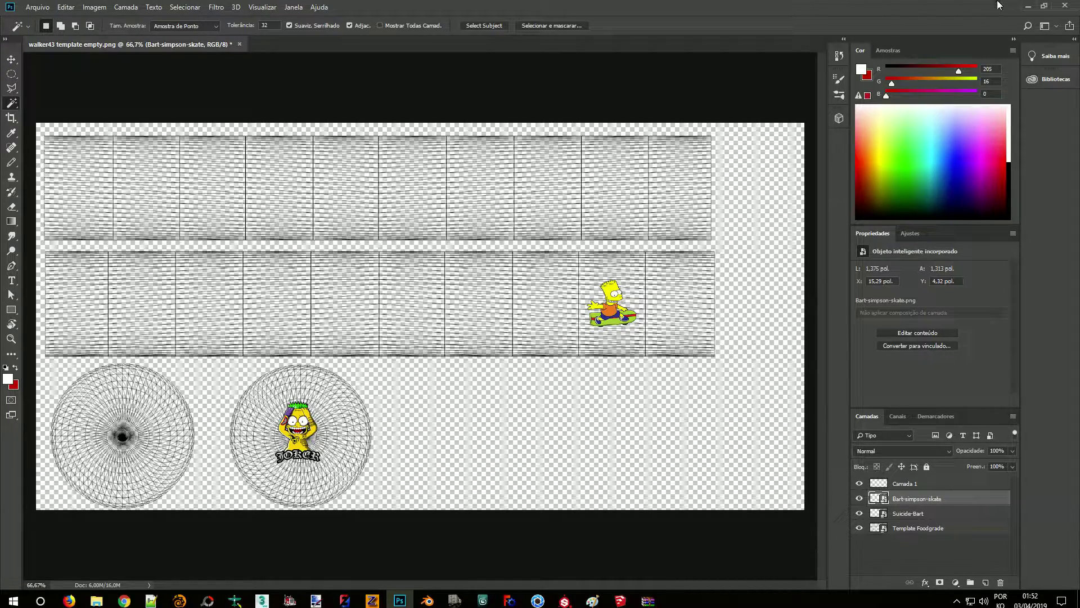
Step: Place a second Bart-simpson-skate image in the upper strip's second panel, scaled down to about 1.26 by 1.22 inches
{"action": "left_click", "coordinate": [1027, 5]}
{"action": "left_click_drag", "start_coordinate": [328, 115], "coordinate": [513, 338]}
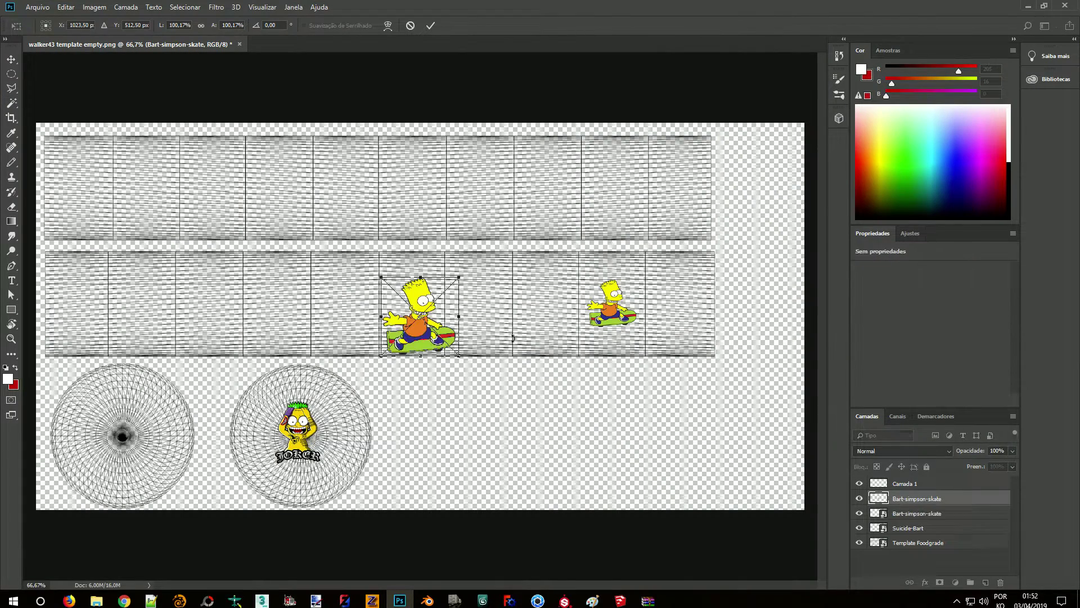
{"action": "left_click_drag", "start_coordinate": [455, 279], "coordinate": [138, 189]}
{"action": "key", "text": "Return"}
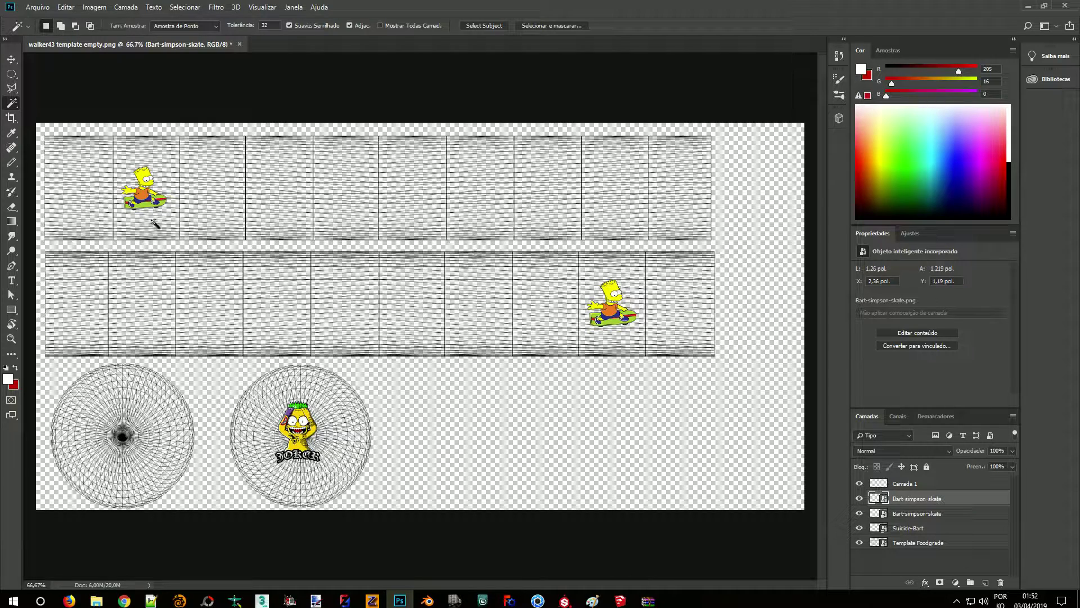
Step: Delete the Template Foodgrade layer and save the artwork to the desktop as a D3D/DDS file named 16_custom, using DXT5 with generated MIP maps
{"action": "left_click", "coordinate": [913, 542]}
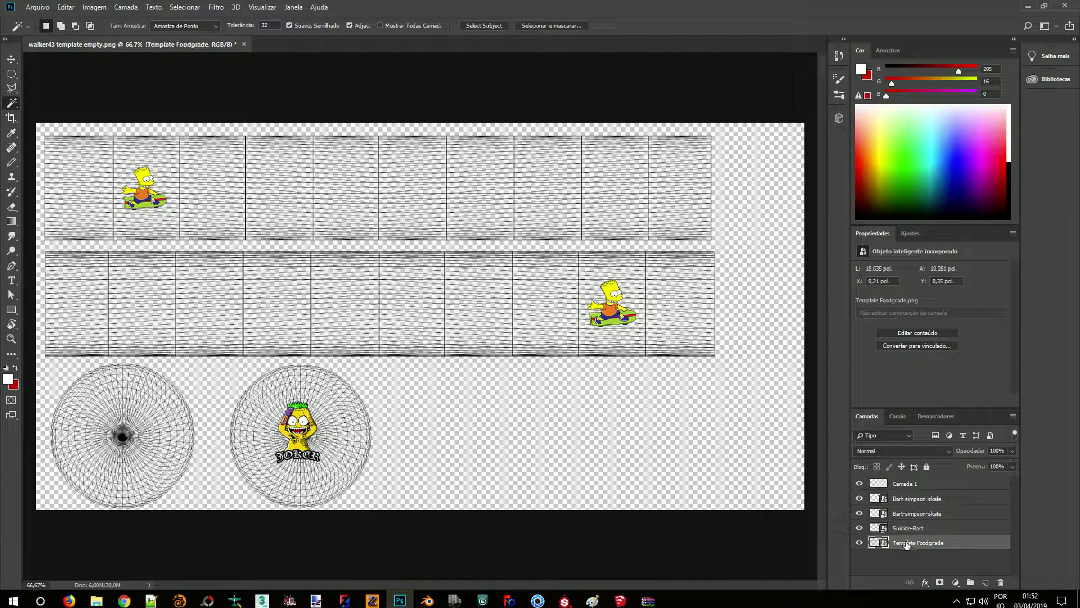
{"action": "left_click", "coordinate": [1001, 583]}
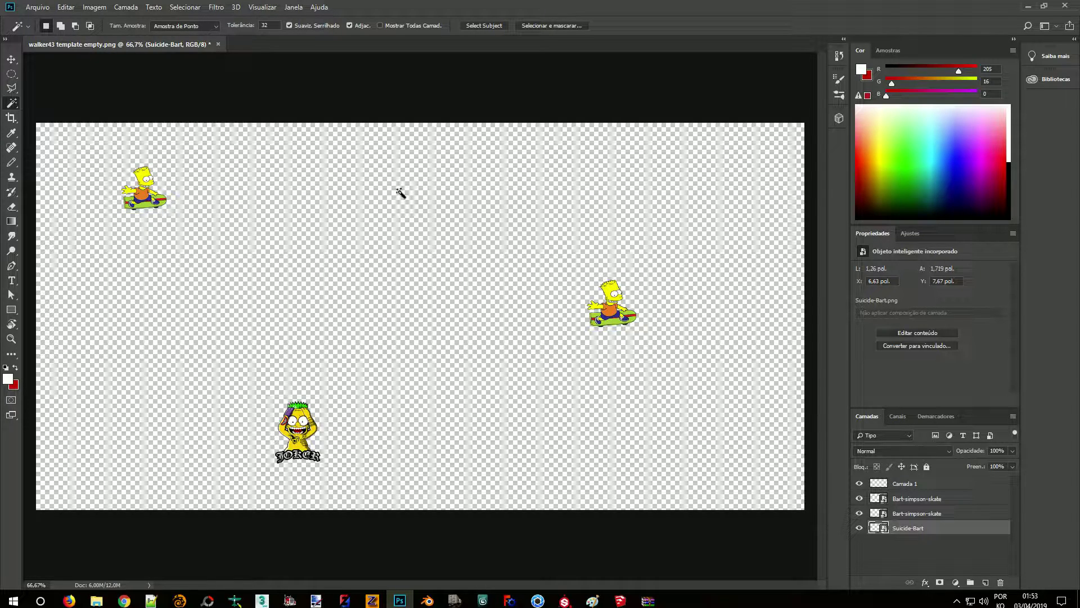
{"action": "left_click", "coordinate": [26, 9]}
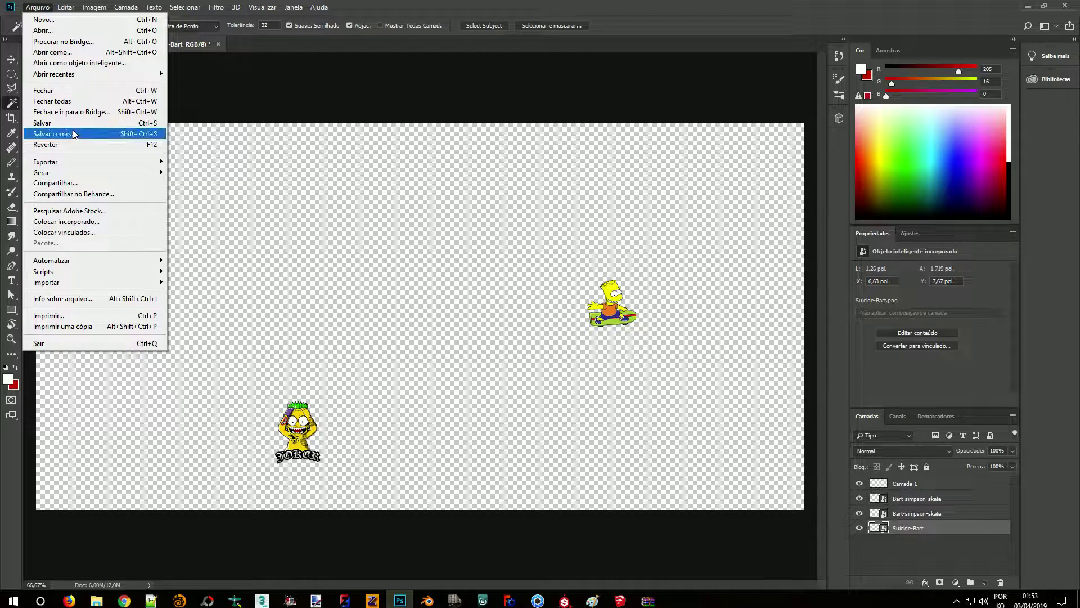
{"action": "left_click", "coordinate": [97, 132]}
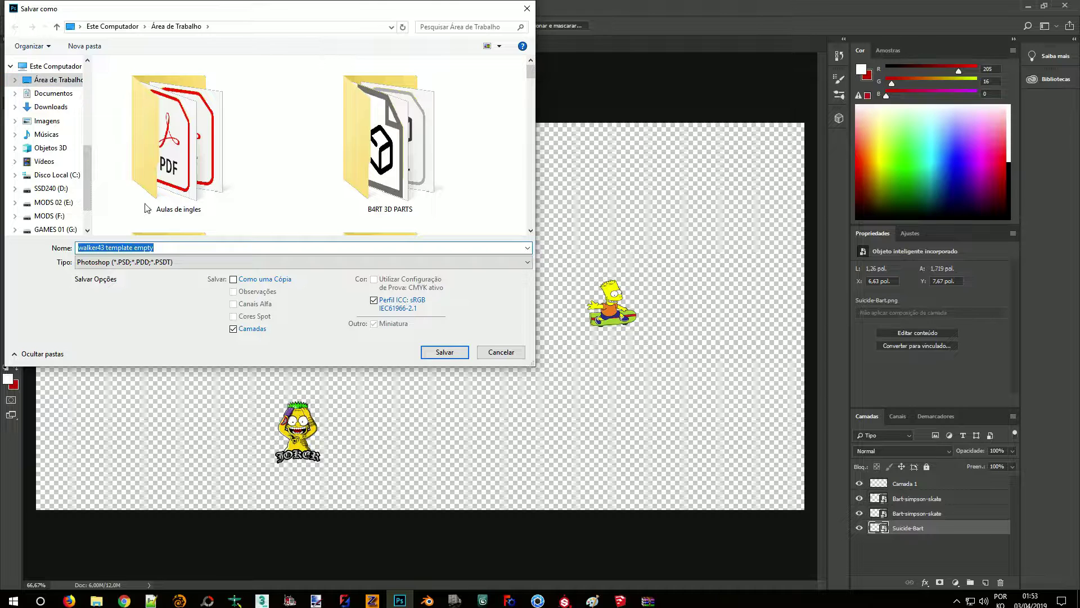
{"action": "left_click", "coordinate": [183, 263]}
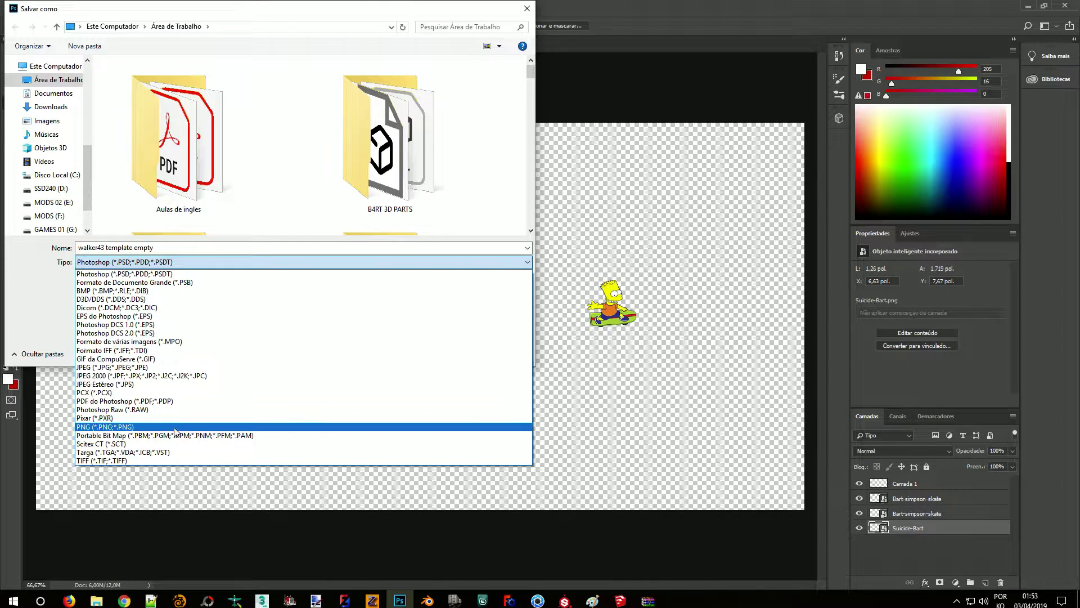
{"action": "left_click", "coordinate": [118, 300]}
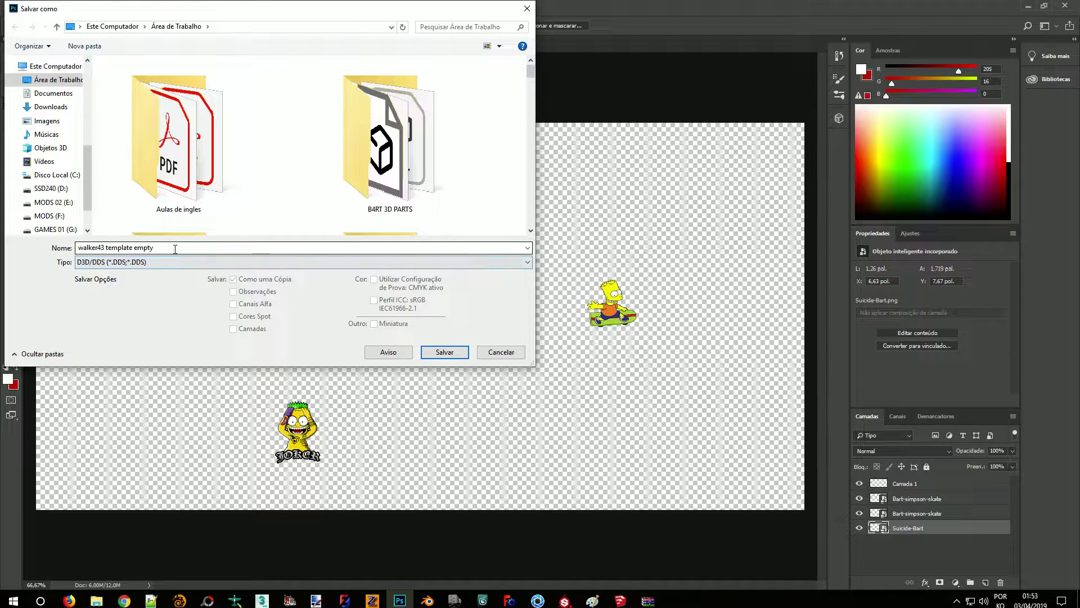
{"action": "left_click_drag", "start_coordinate": [175, 249], "coordinate": [78, 248]}
{"action": "type", "text": "16"}
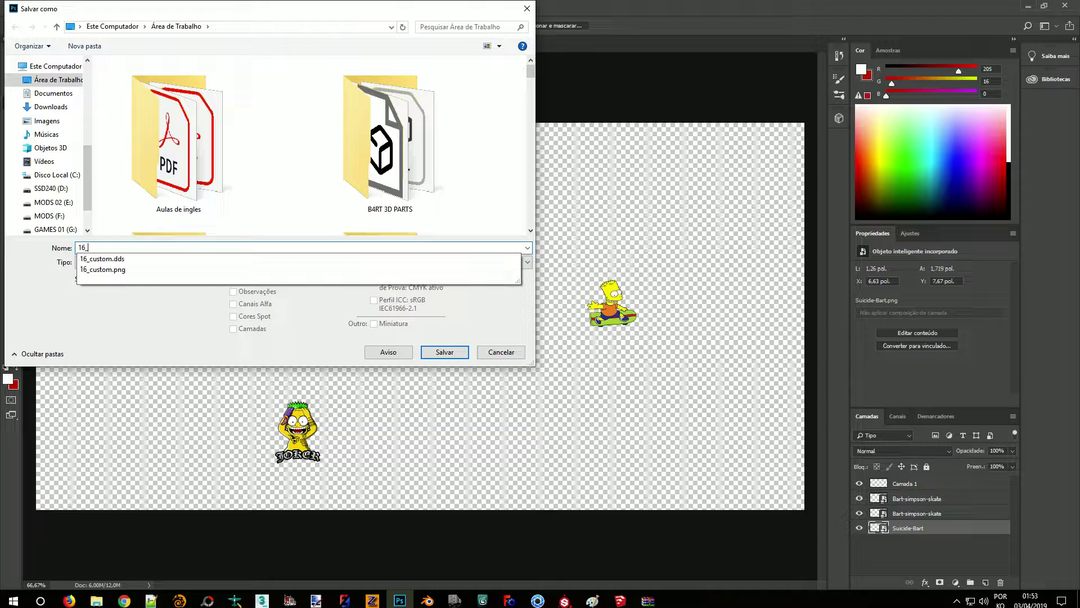
{"action": "type", "text": "_custom"}
{"action": "left_click", "coordinate": [445, 352]}
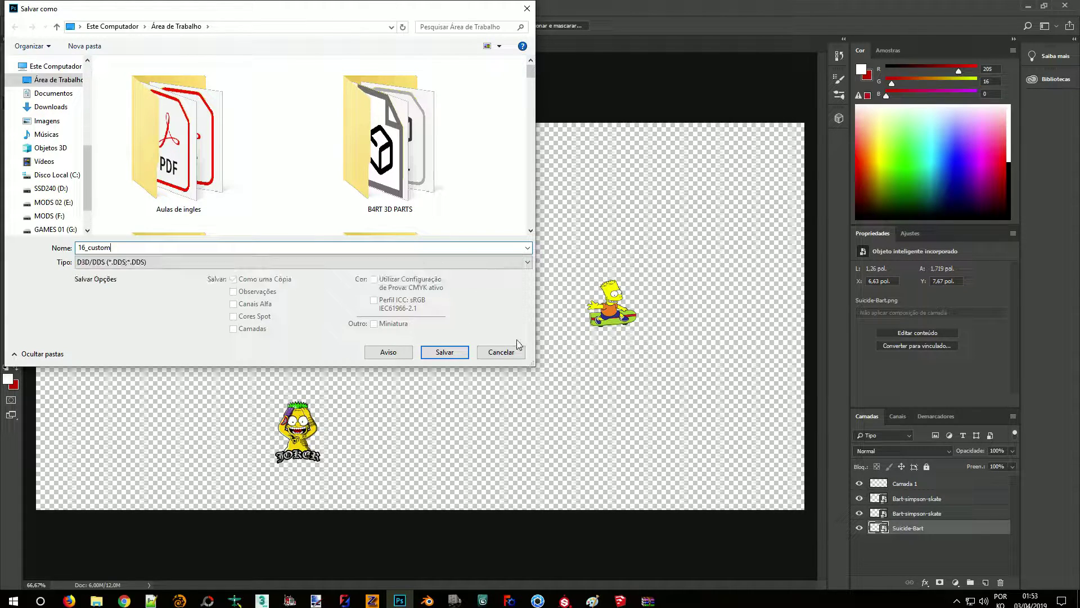
{"action": "left_click", "coordinate": [567, 300]}
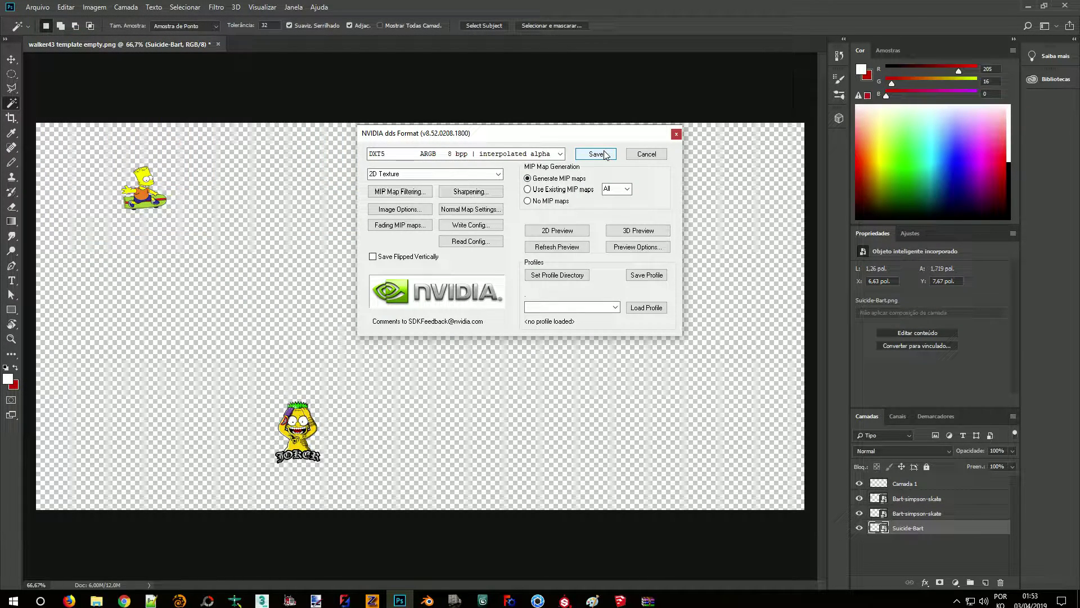
{"action": "left_click", "coordinate": [606, 155]}
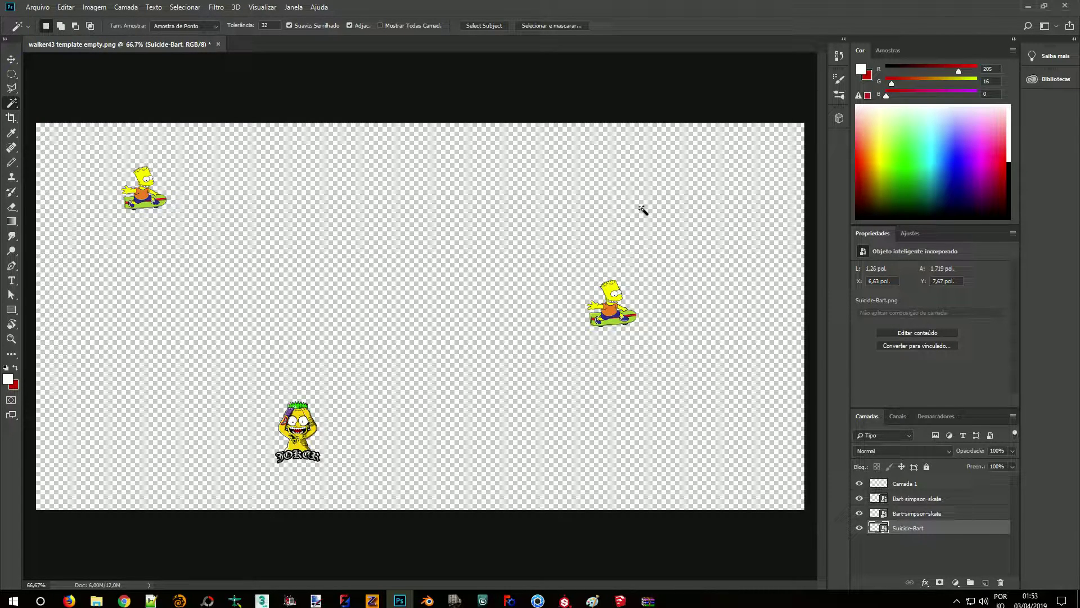
Step: Switch to the desktop and move the saved 16_custom file to an empty area near its middle
{"action": "left_click", "coordinate": [1028, 6]}
{"action": "left_click_drag", "start_coordinate": [488, 286], "coordinate": [366, 350]}
{"action": "left_click_drag", "start_coordinate": [76, 469], "coordinate": [553, 211]}
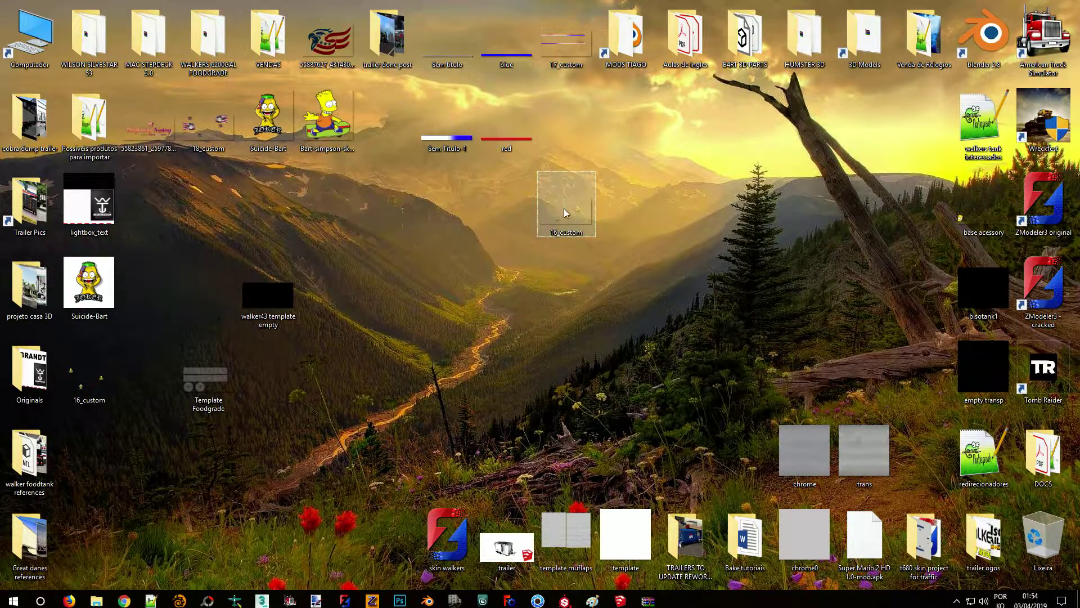
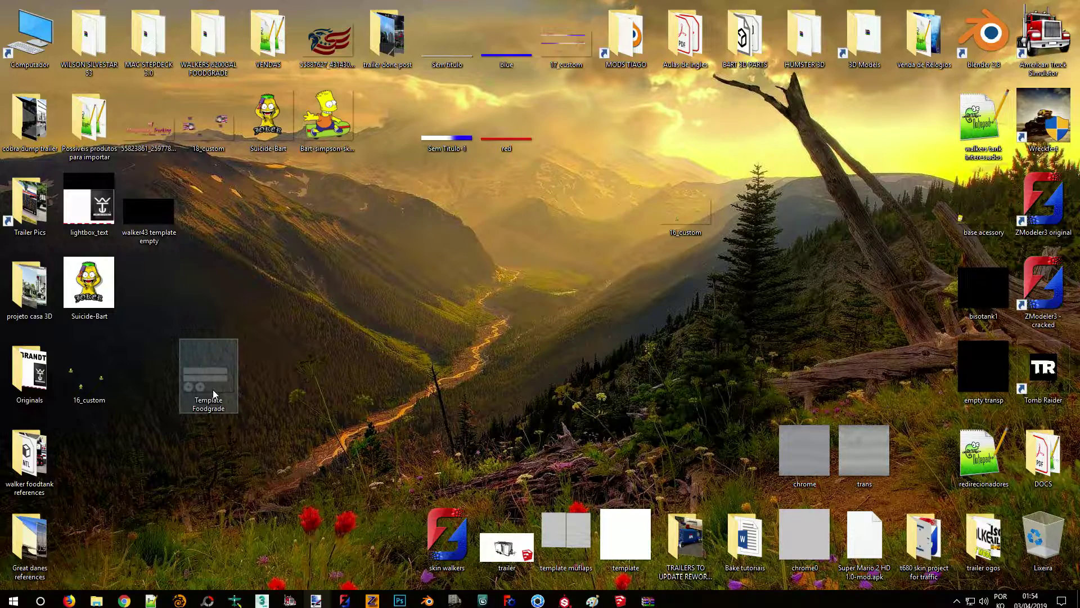
Step: Open the walker43 template empty image from the desktop in paint.net
{"action": "left_click", "coordinate": [149, 213]}
{"action": "mouse_move", "coordinate": [147, 217]}
{"action": "left_mouse_down"}
{"action": "mouse_move", "coordinate": [209, 230]}
{"action": "mouse_move", "coordinate": [376, 512]}
{"action": "mouse_move", "coordinate": [314, 498]}
{"action": "mouse_move", "coordinate": [317, 600]}
{"action": "mouse_move", "coordinate": [419, 162]}
{"action": "left_mouse_up"}
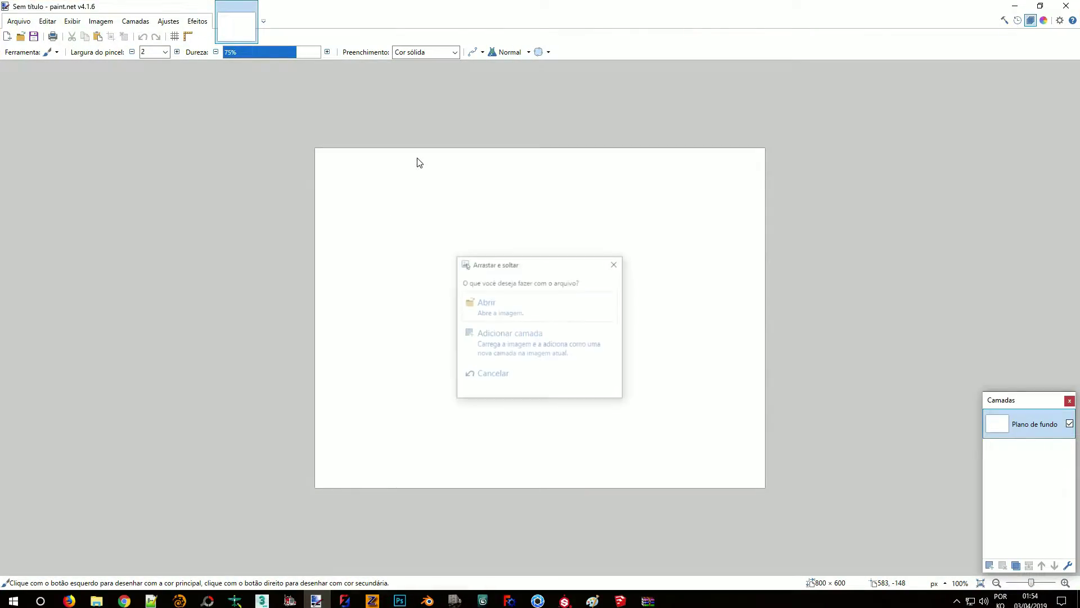
{"action": "left_click", "coordinate": [532, 318]}
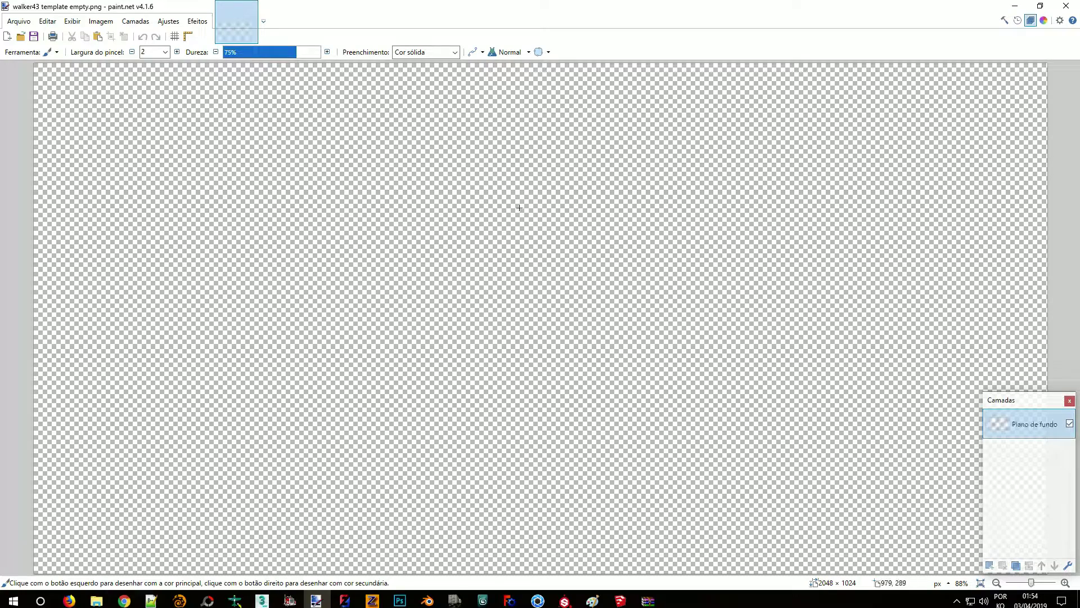
Step: Add an empty layer, bring in the Template Foodgrade image from the desktop as another layer, and clear the selection
{"action": "left_click", "coordinate": [1026, 6]}
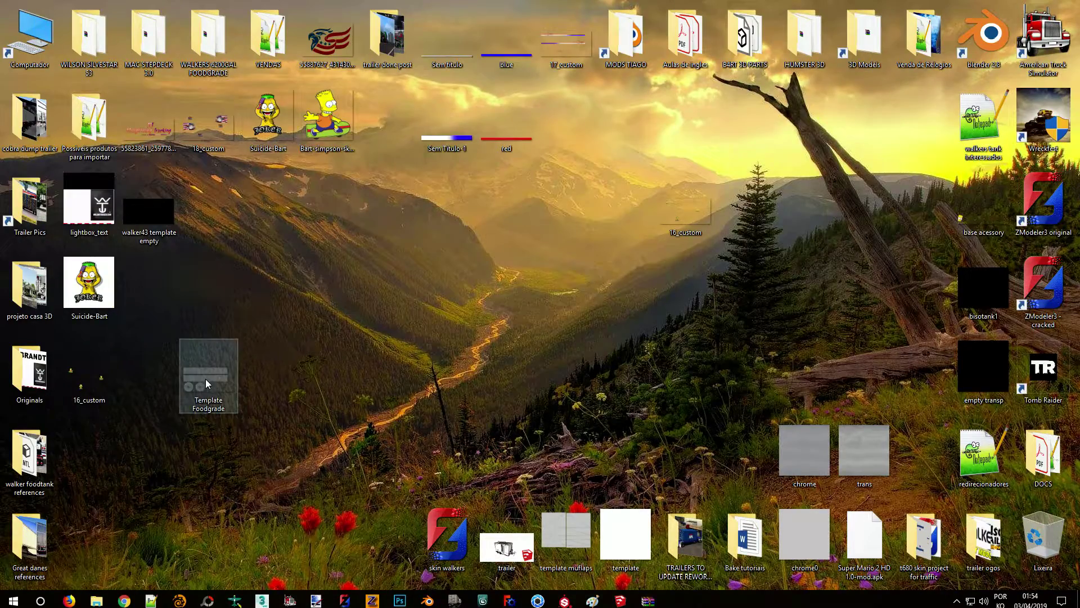
{"action": "left_click", "coordinate": [316, 597]}
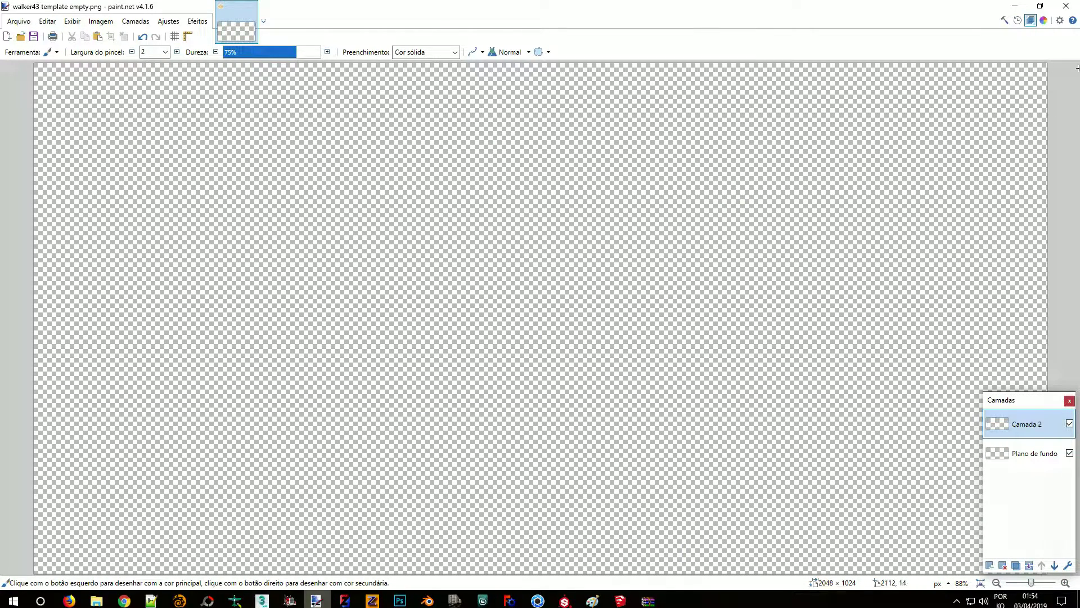
{"action": "left_click", "coordinate": [1015, 5]}
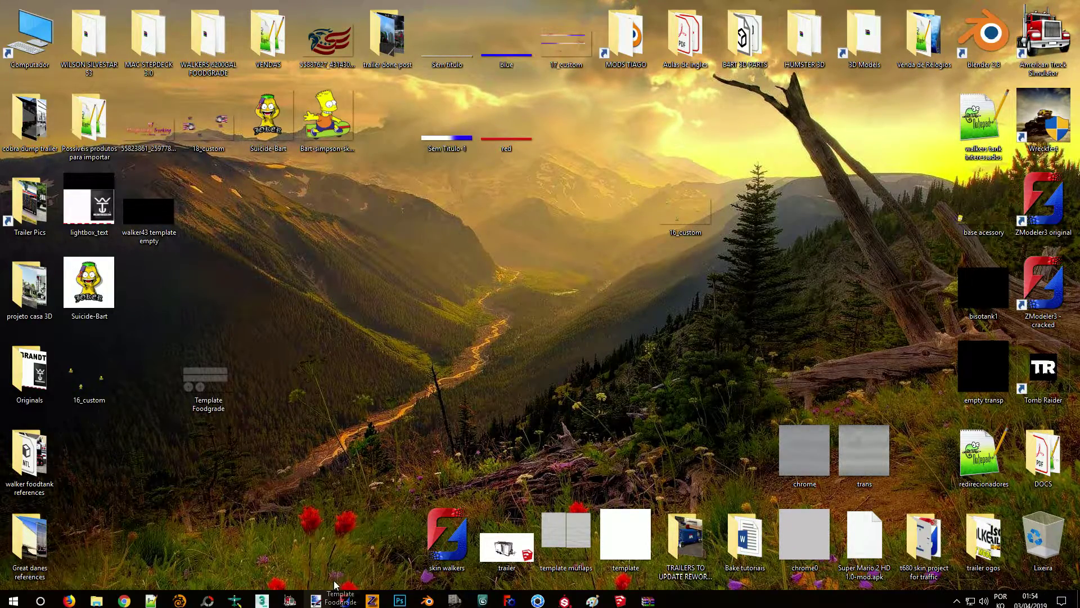
{"action": "left_click", "coordinate": [316, 599]}
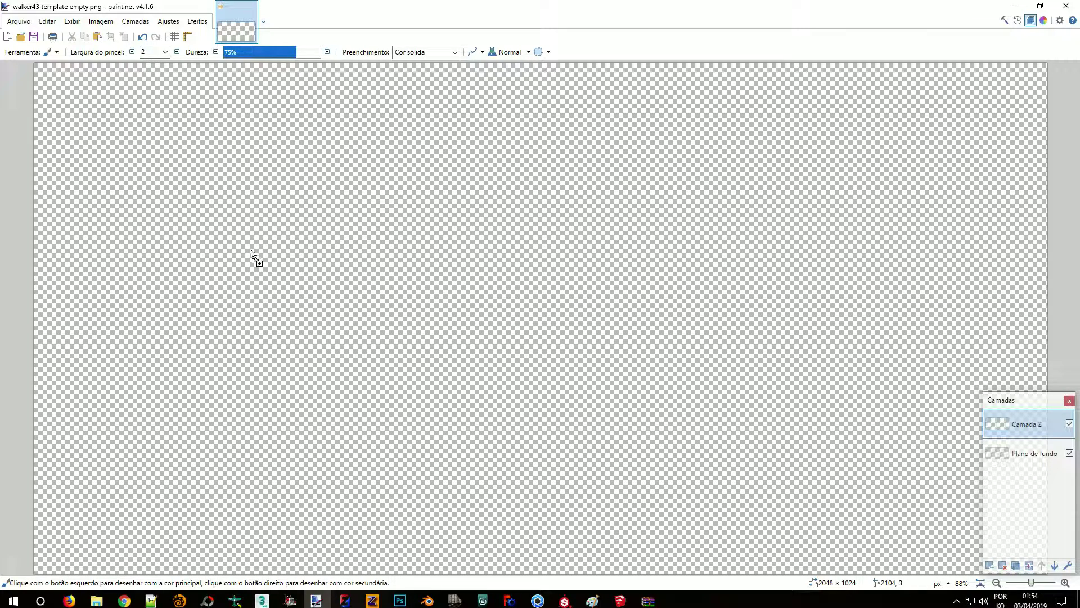
{"action": "left_click_drag", "start_coordinate": [252, 251], "coordinate": [302, 234]}
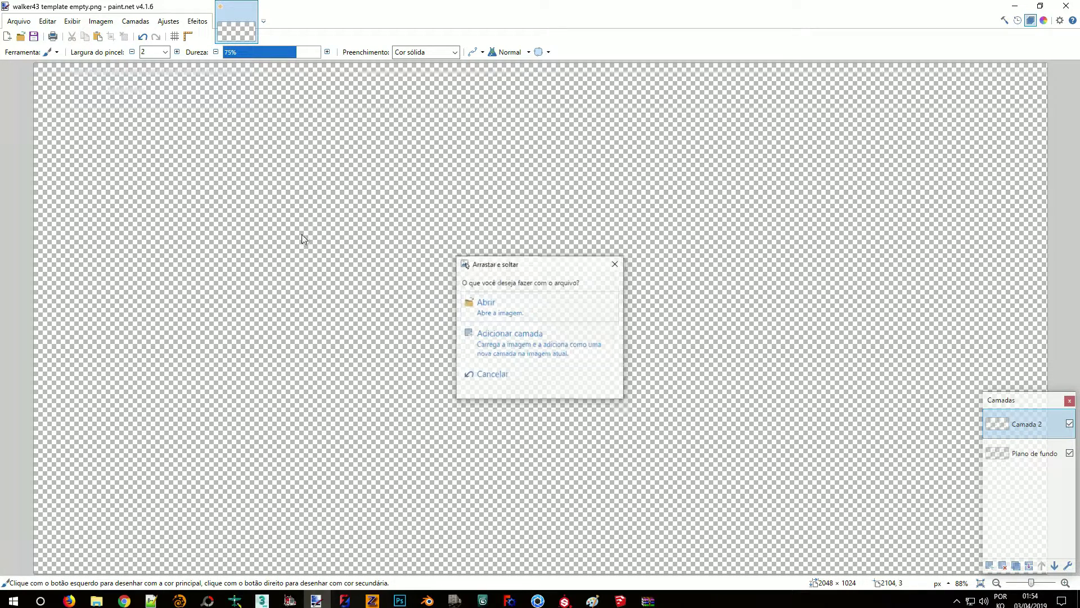
{"action": "left_click", "coordinate": [531, 346]}
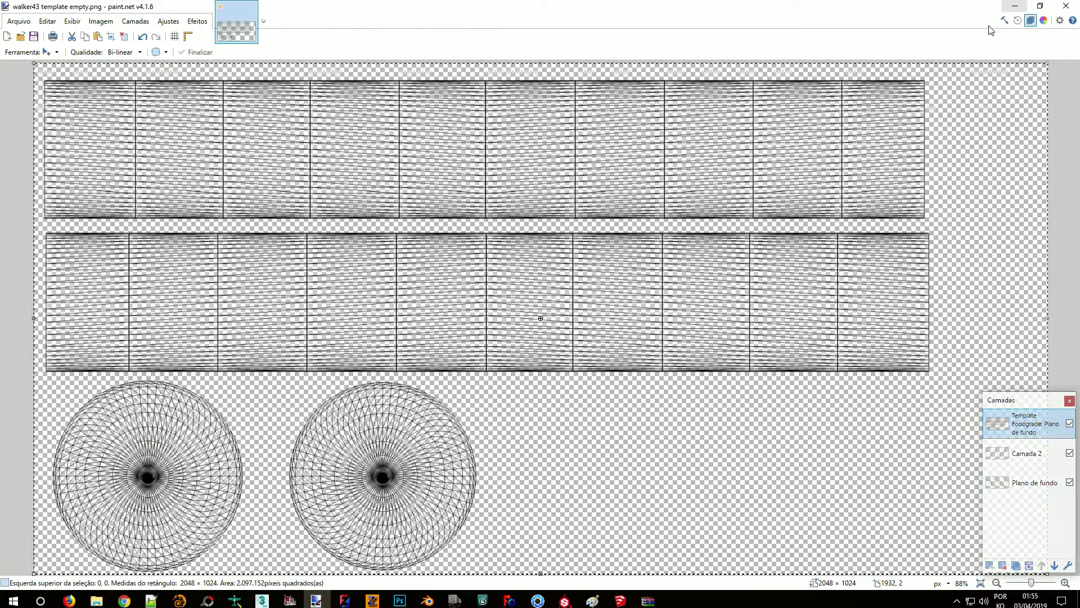
{"action": "key", "text": "ctrl+d"}
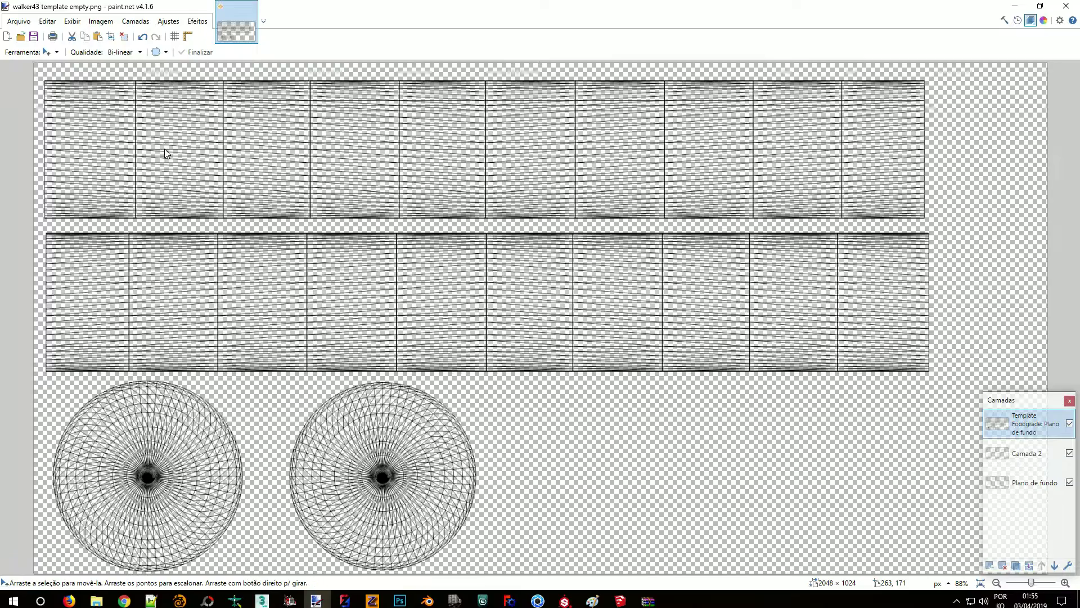
Step: Add the Suicide-Bart image from the desktop as a layer, scaled to about 276 × 219 px in the middle of the second circle
{"action": "left_click", "coordinate": [1015, 6]}
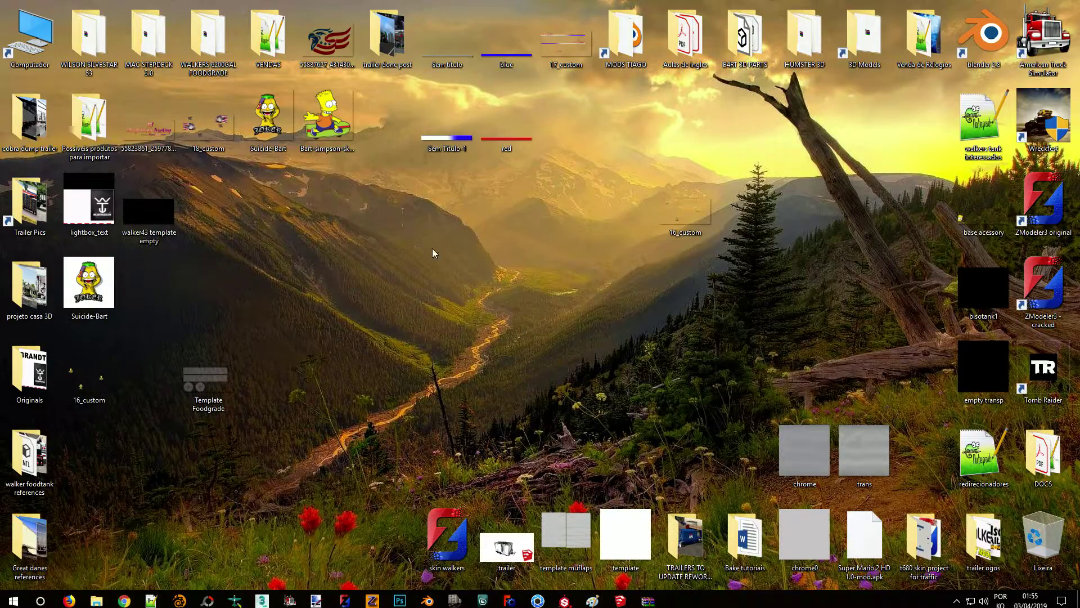
{"action": "left_click", "coordinate": [282, 116]}
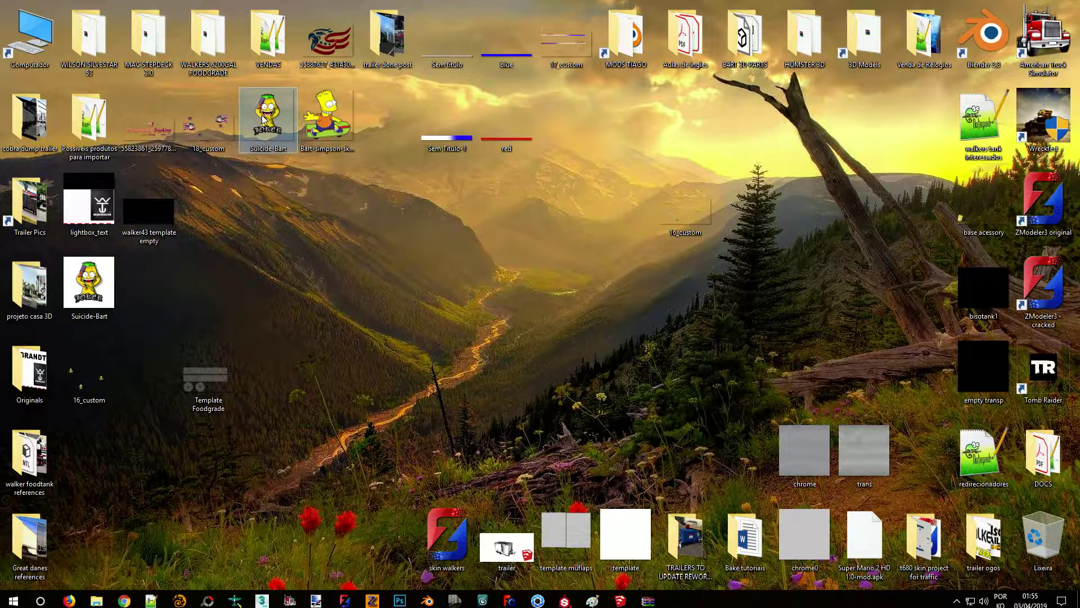
{"action": "mouse_move", "coordinate": [273, 130]}
{"action": "left_mouse_down"}
{"action": "mouse_move", "coordinate": [323, 393]}
{"action": "mouse_move", "coordinate": [333, 512]}
{"action": "mouse_move", "coordinate": [314, 600]}
{"action": "mouse_move", "coordinate": [385, 471]}
{"action": "left_mouse_up"}
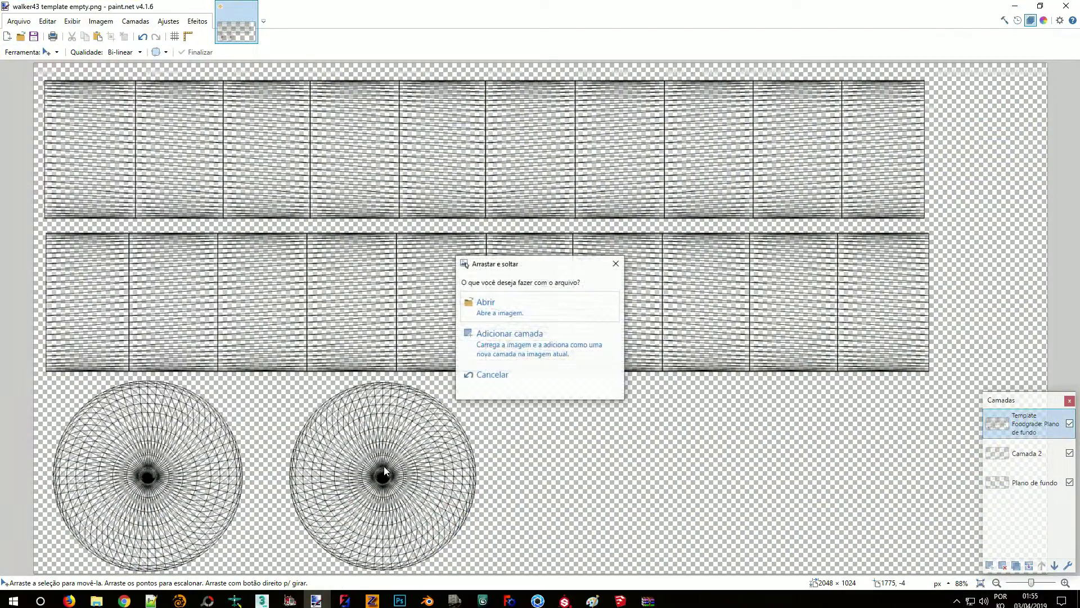
{"action": "left_click", "coordinate": [525, 344]}
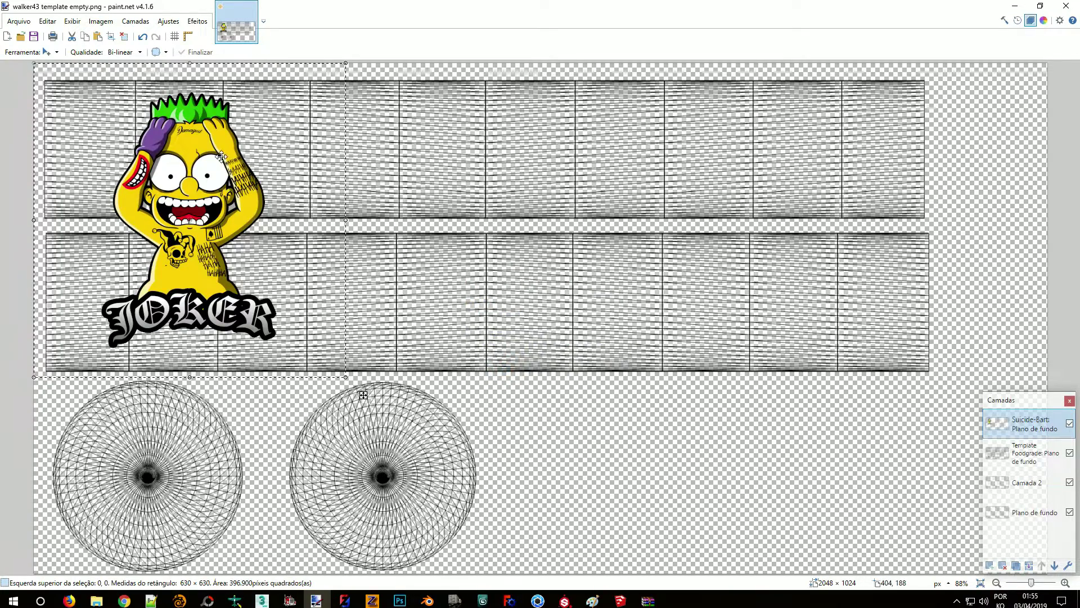
{"action": "left_click_drag", "start_coordinate": [365, 374], "coordinate": [573, 549]}
{"action": "left_click_drag", "start_coordinate": [555, 216], "coordinate": [377, 468]}
{"action": "left_click_drag", "start_coordinate": [399, 547], "coordinate": [470, 547]}
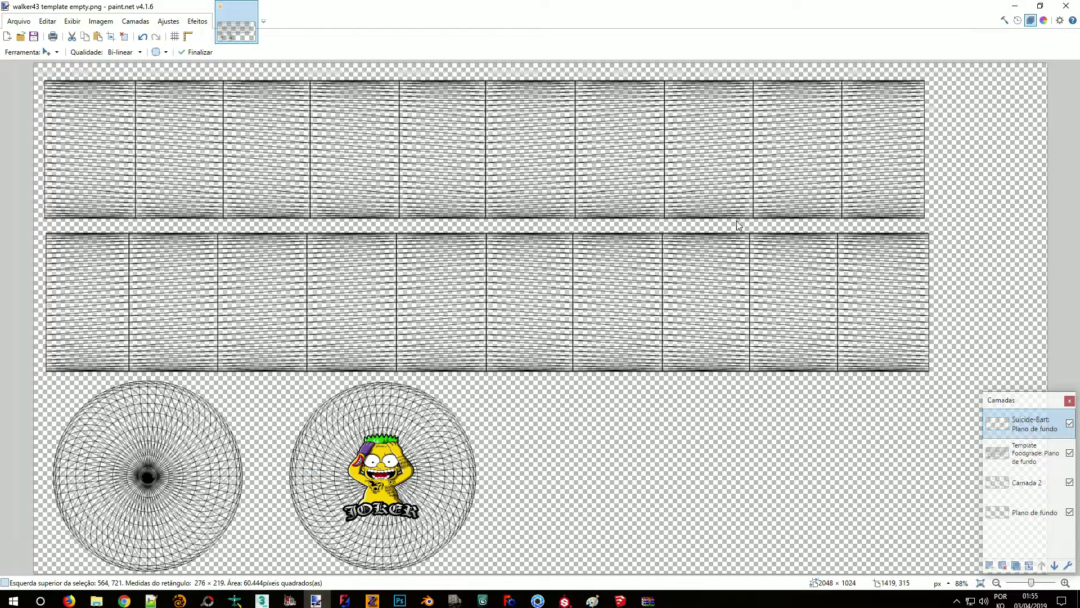
Step: Add the Bart-simpson-skate image from the desktop as a layer, scaled to about 176 × 155 px in the upper strip's second panel
{"action": "left_click", "coordinate": [1018, 5]}
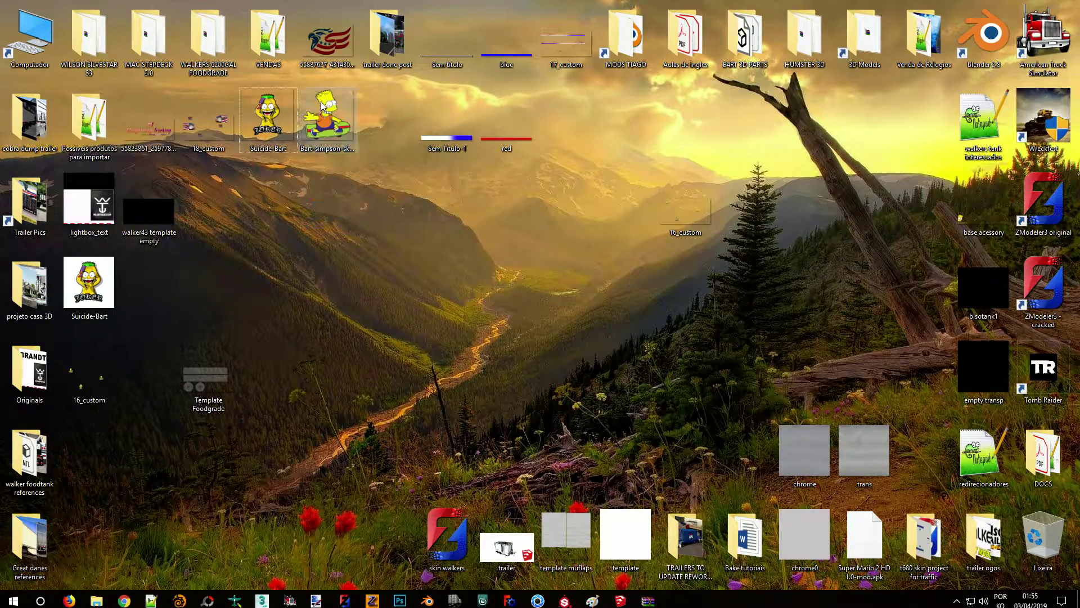
{"action": "mouse_move", "coordinate": [327, 120]}
{"action": "left_mouse_down"}
{"action": "mouse_move", "coordinate": [316, 599]}
{"action": "mouse_move", "coordinate": [272, 113]}
{"action": "mouse_move", "coordinate": [227, 143]}
{"action": "left_mouse_up"}
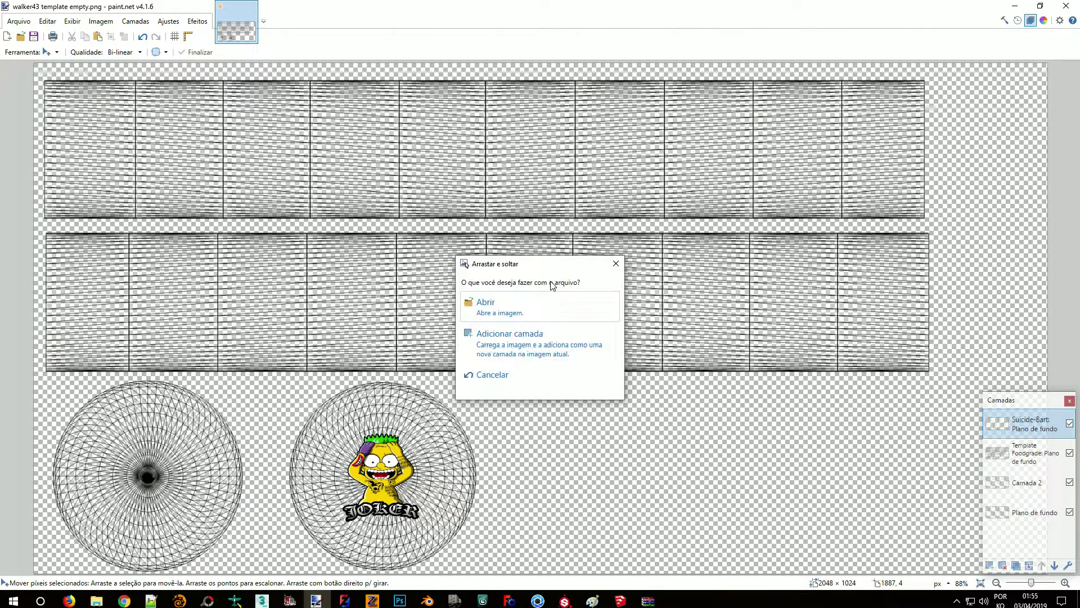
{"action": "left_click", "coordinate": [523, 339]}
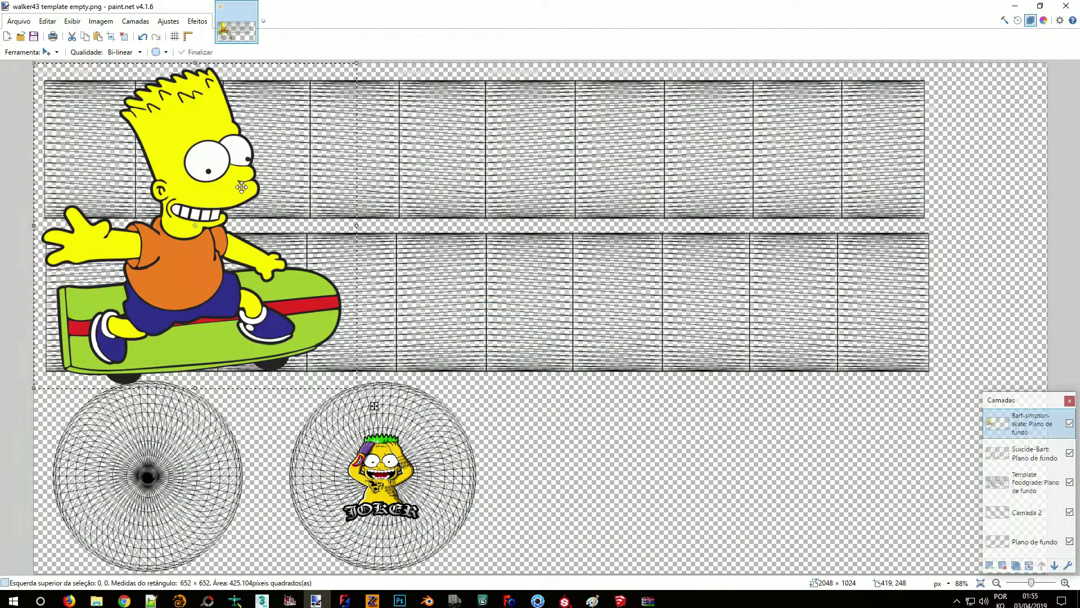
{"action": "left_click_drag", "start_coordinate": [358, 66], "coordinate": [153, 281]}
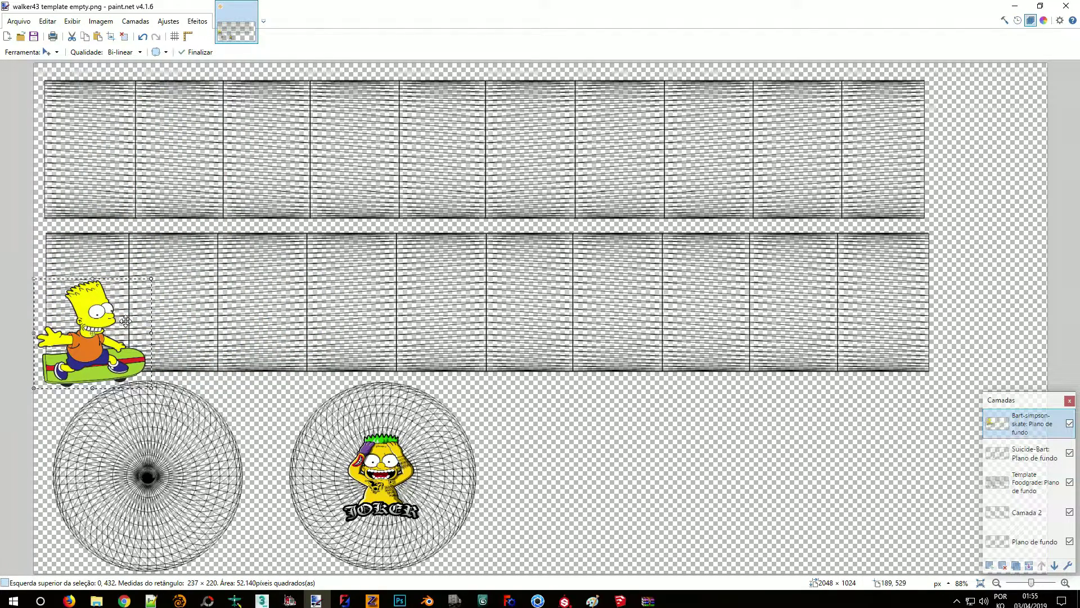
{"action": "left_click_drag", "start_coordinate": [109, 314], "coordinate": [222, 136]}
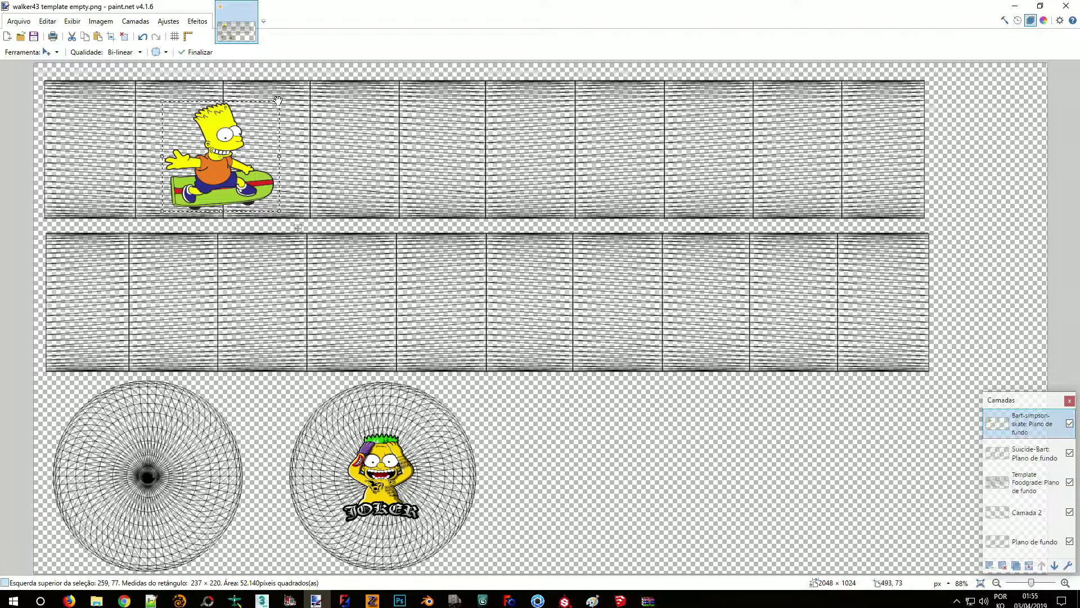
{"action": "left_click_drag", "start_coordinate": [278, 100], "coordinate": [231, 94]}
{"action": "left_click_drag", "start_coordinate": [197, 133], "coordinate": [177, 147]}
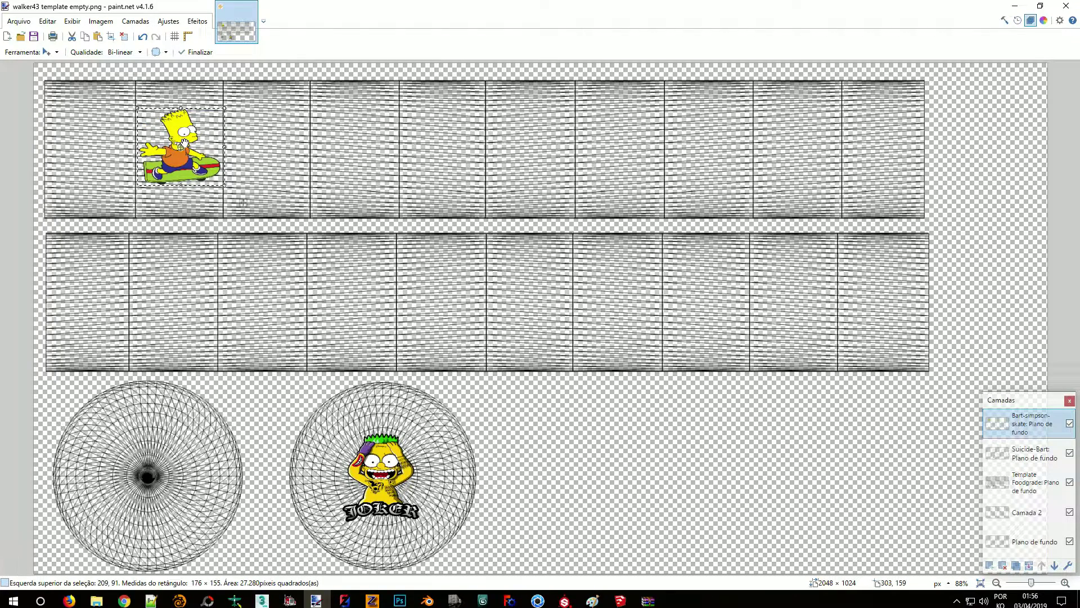
Step: Copy the skateboarding Bart onto the same layer, place the copy in the lower strip's second-to-last panel, and deselect it
{"action": "key", "text": "ctrl+d"}
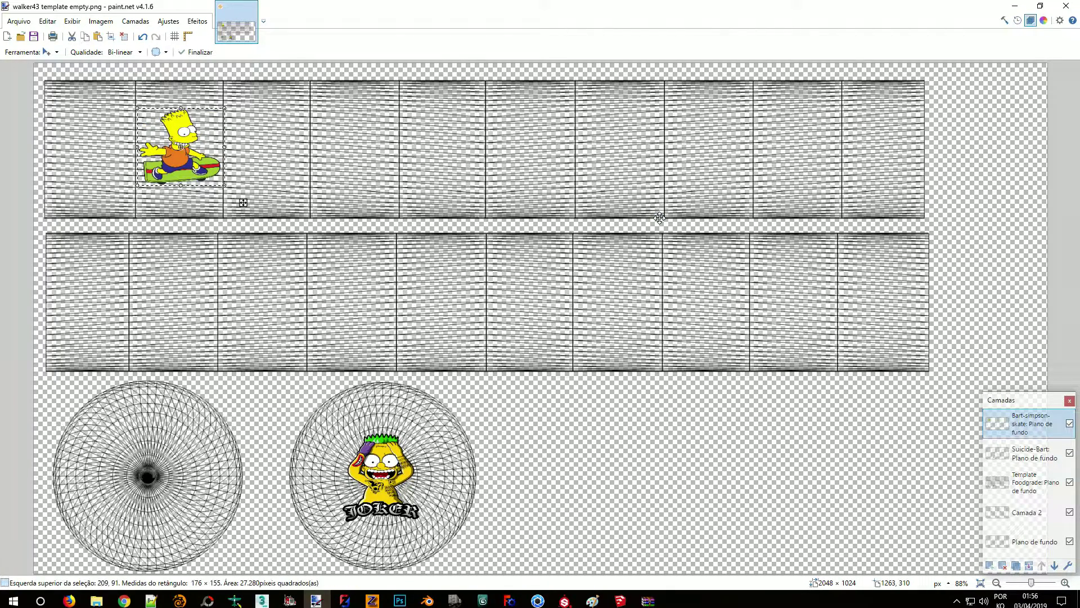
{"action": "key", "text": "ctrl+v"}
{"action": "left_click_drag", "start_coordinate": [241, 203], "coordinate": [864, 353]}
{"action": "mouse_move", "coordinate": [779, 274]}
{"action": "left_mouse_down"}
{"action": "mouse_move", "coordinate": [768, 269]}
{"action": "mouse_move", "coordinate": [800, 280]}
{"action": "mouse_move", "coordinate": [796, 271]}
{"action": "left_mouse_up"}
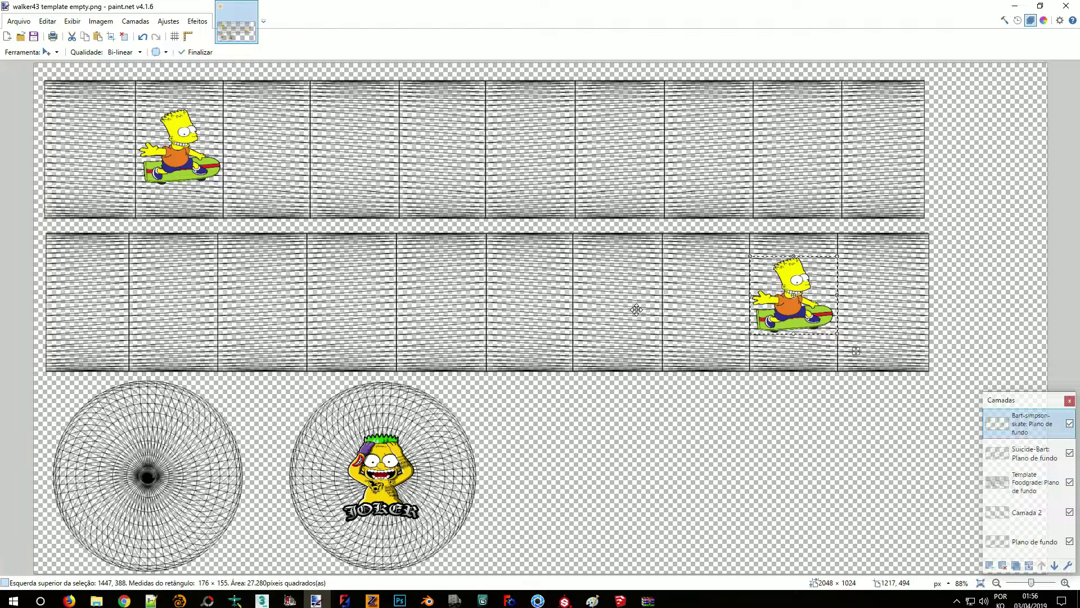
{"action": "key", "text": "ctrl+d"}
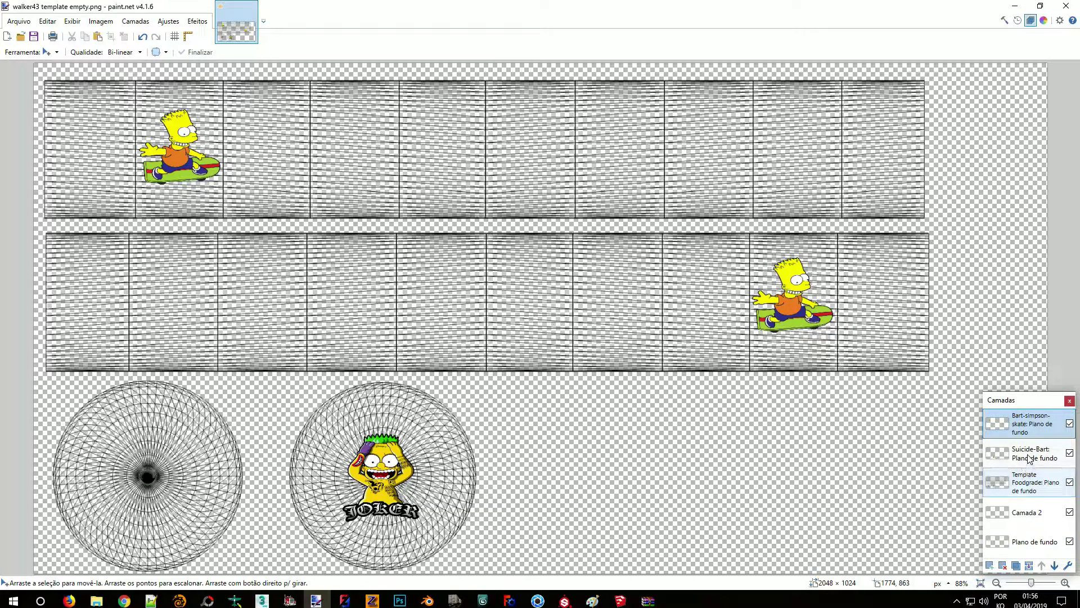
Step: Toggle the Template Foodgrade layer's visibility to check the artwork without it, and delete that layer
{"action": "left_click", "coordinate": [1058, 485]}
{"action": "left_click", "coordinate": [1070, 482]}
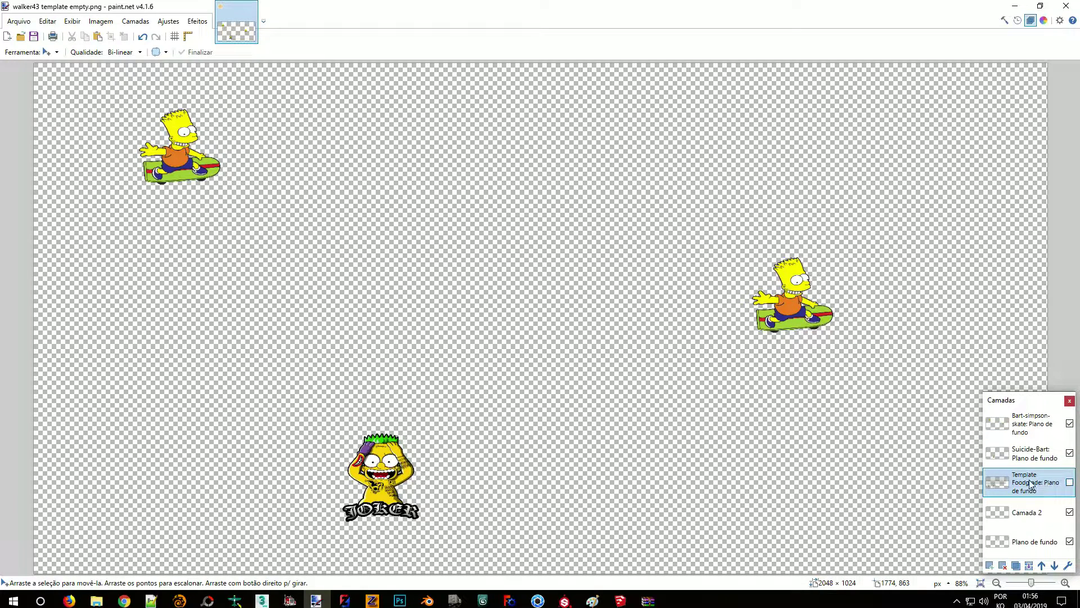
{"action": "left_click", "coordinate": [1070, 483]}
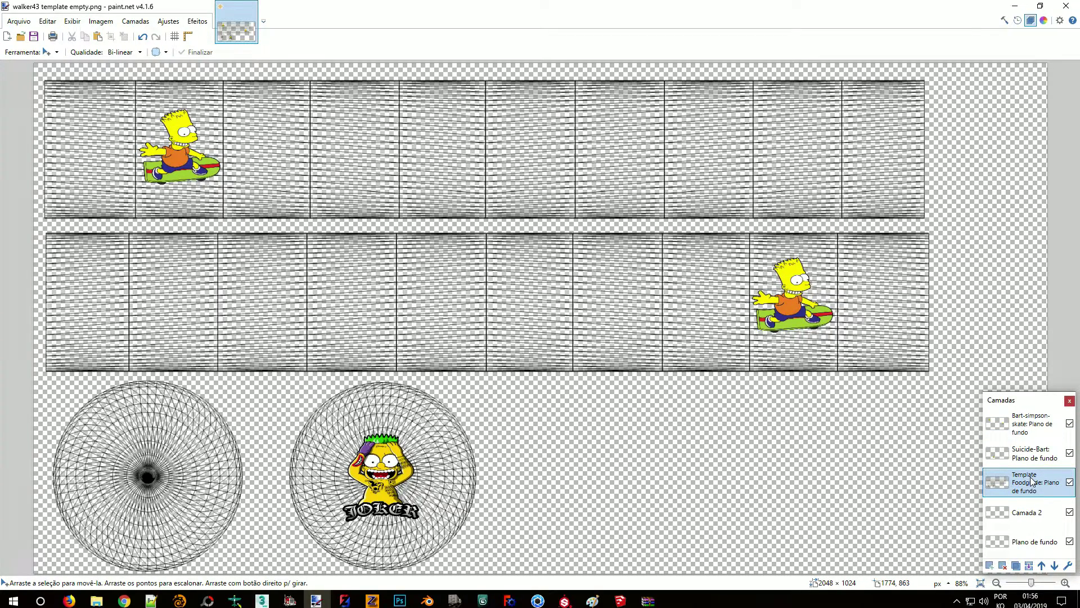
{"action": "left_click", "coordinate": [1004, 565]}
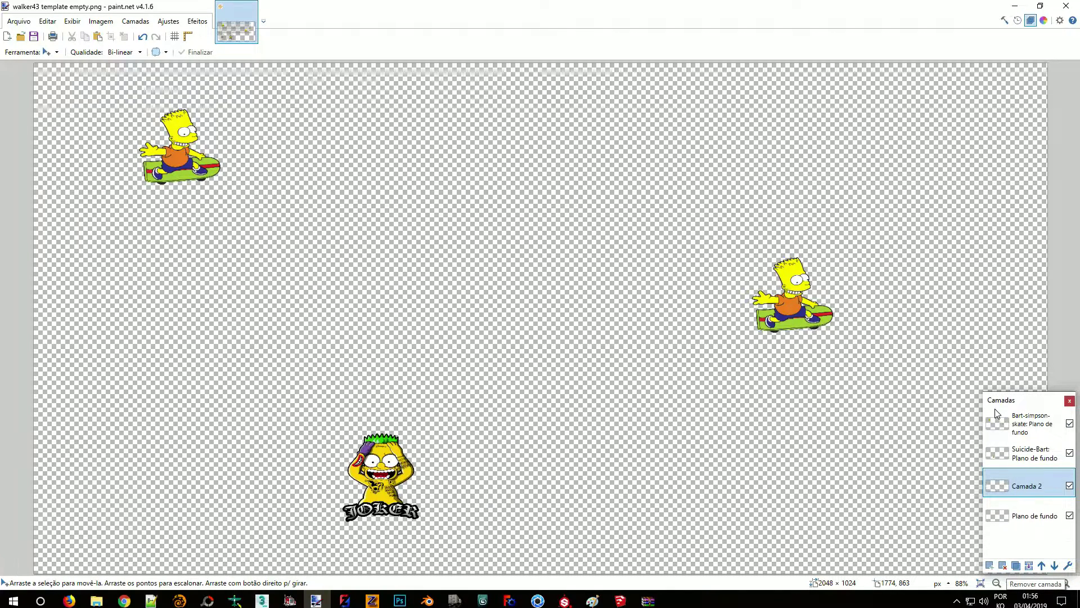
Step: Save the artwork to the desktop as 16_custom in DirectDraw Surface (DDS) format, replacing the existing file
{"action": "left_click", "coordinate": [12, 22]}
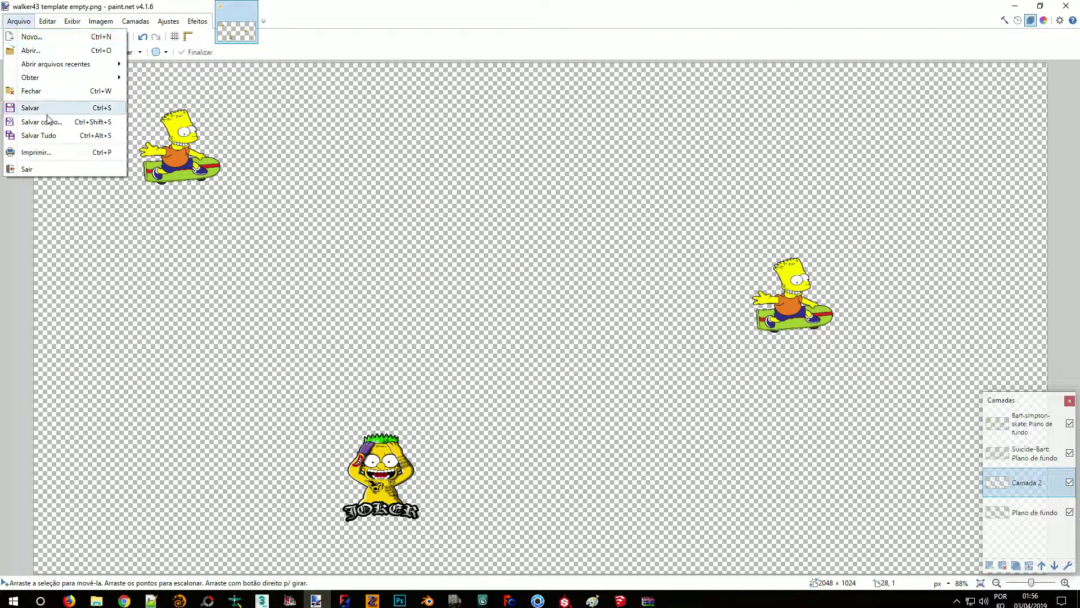
{"action": "left_click", "coordinate": [120, 117]}
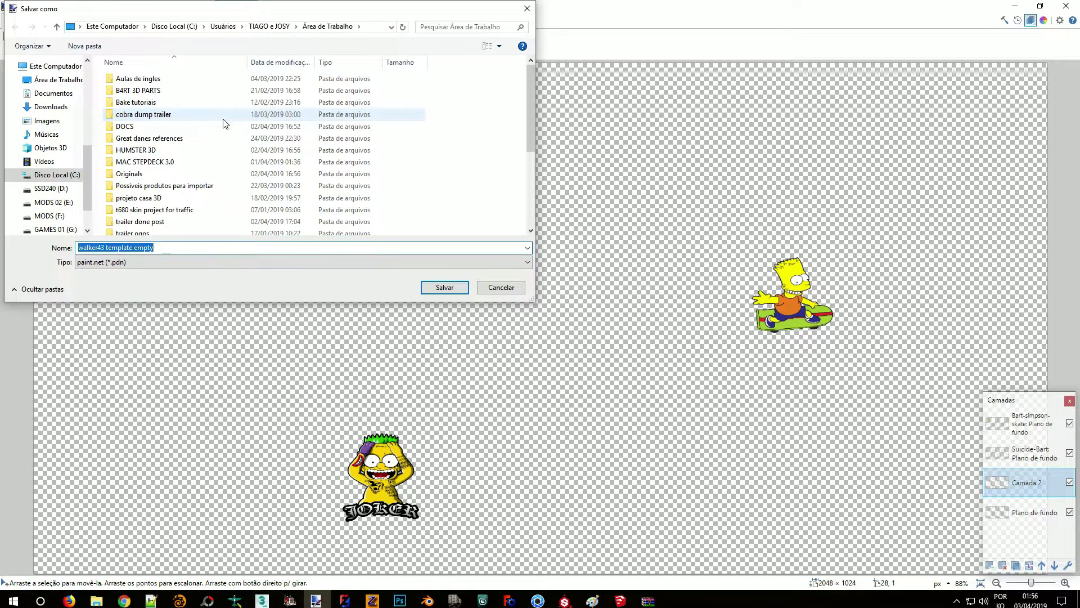
{"action": "left_click", "coordinate": [110, 262]}
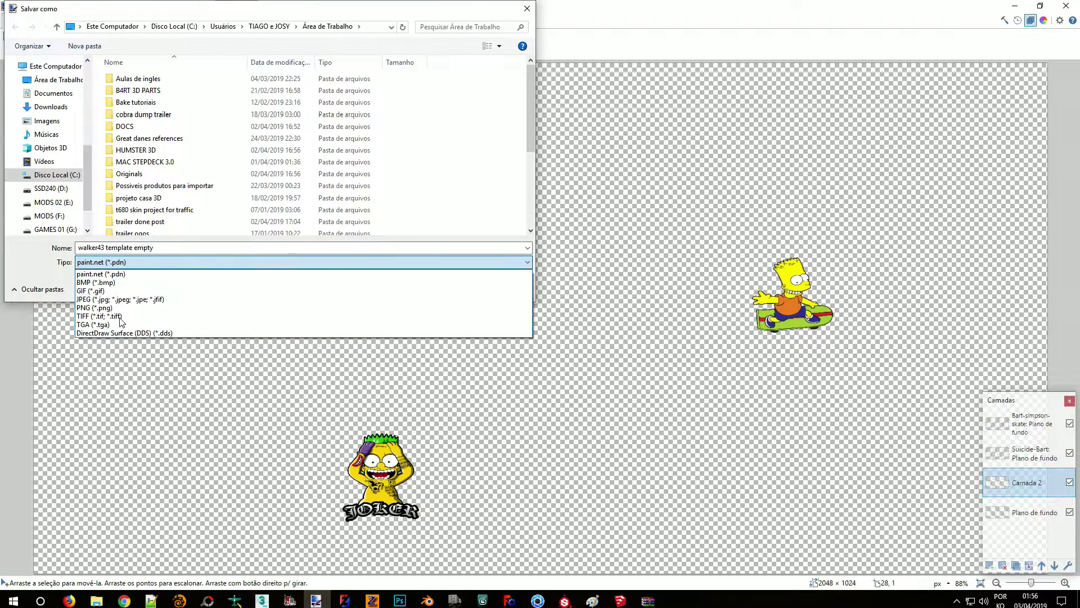
{"action": "left_click", "coordinate": [124, 333]}
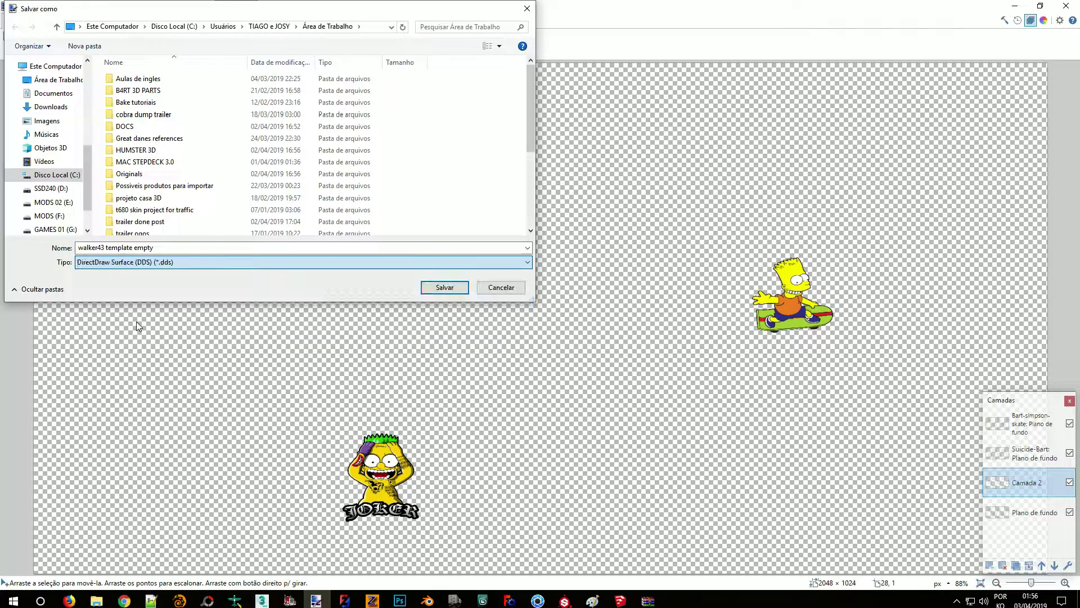
{"action": "left_click", "coordinate": [171, 248]}
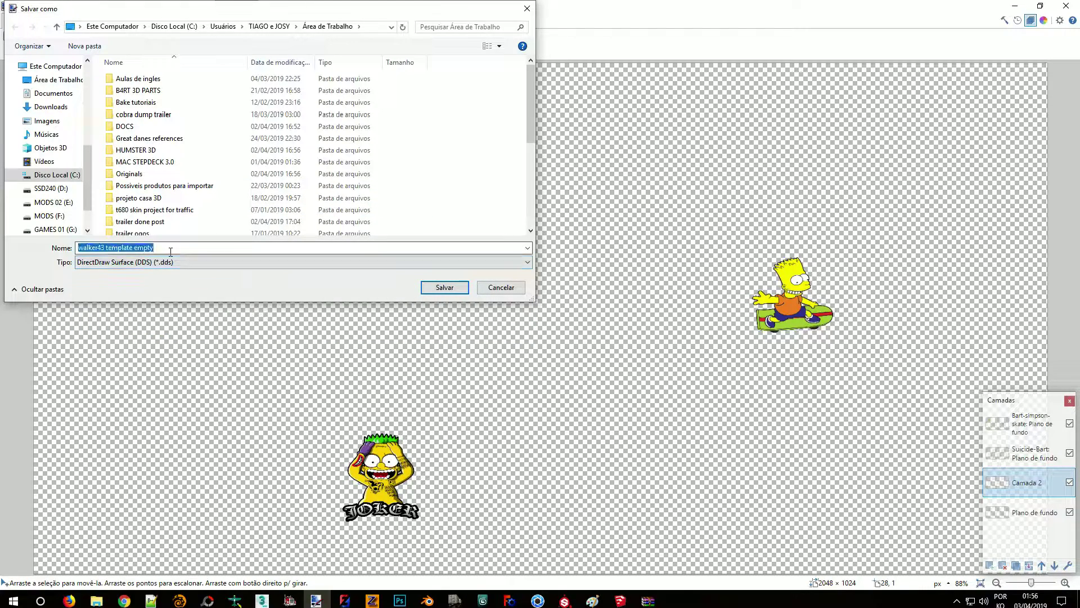
{"action": "type", "text": "16_custom"}
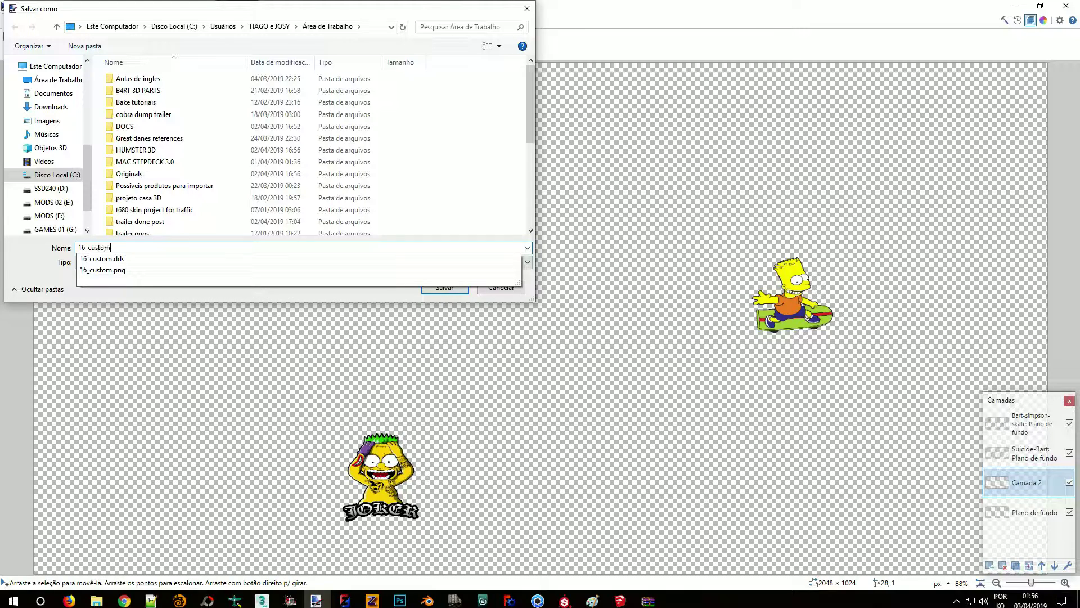
{"action": "left_click", "coordinate": [200, 5]}
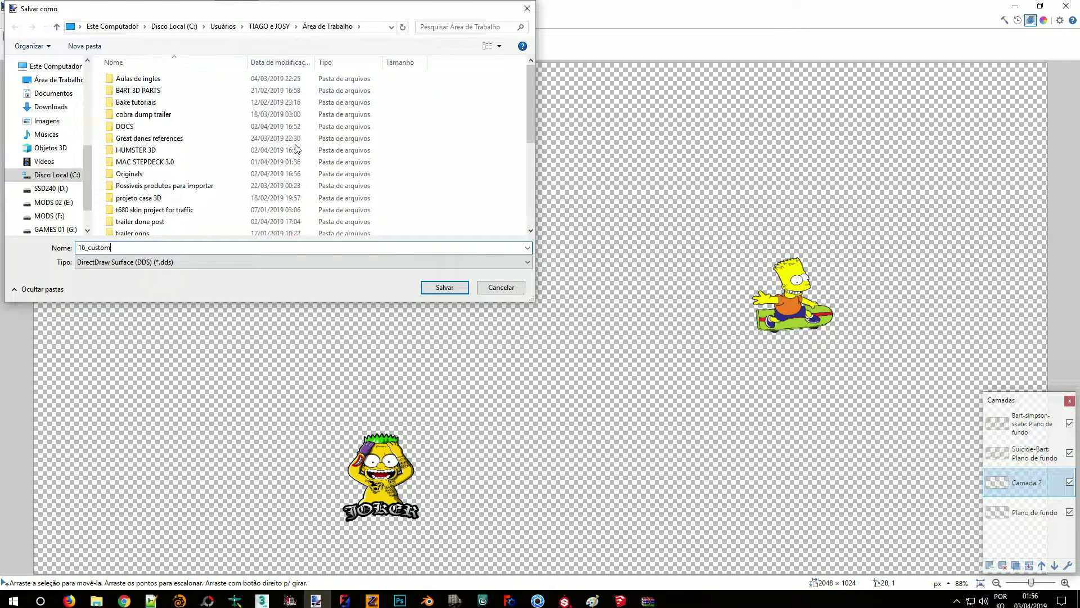
{"action": "left_click", "coordinate": [56, 79]}
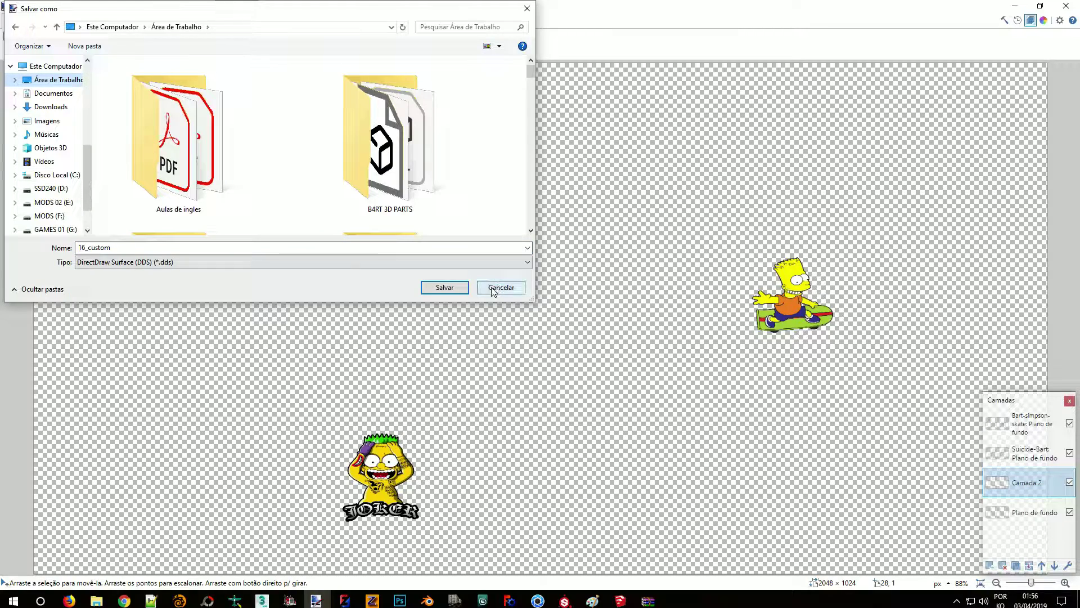
{"action": "left_click", "coordinate": [444, 288]}
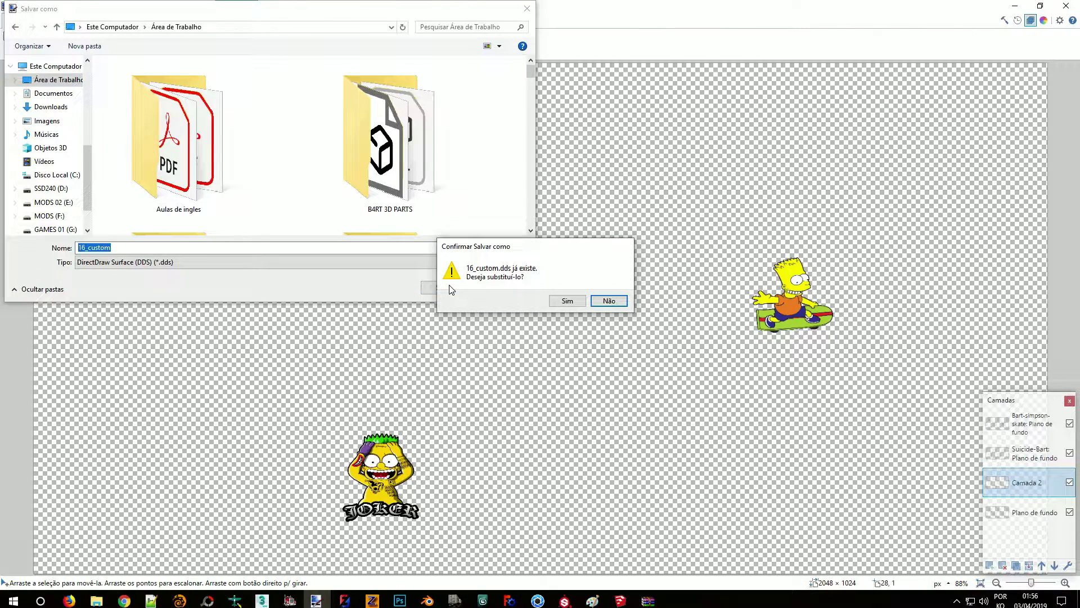
{"action": "left_click", "coordinate": [566, 300]}
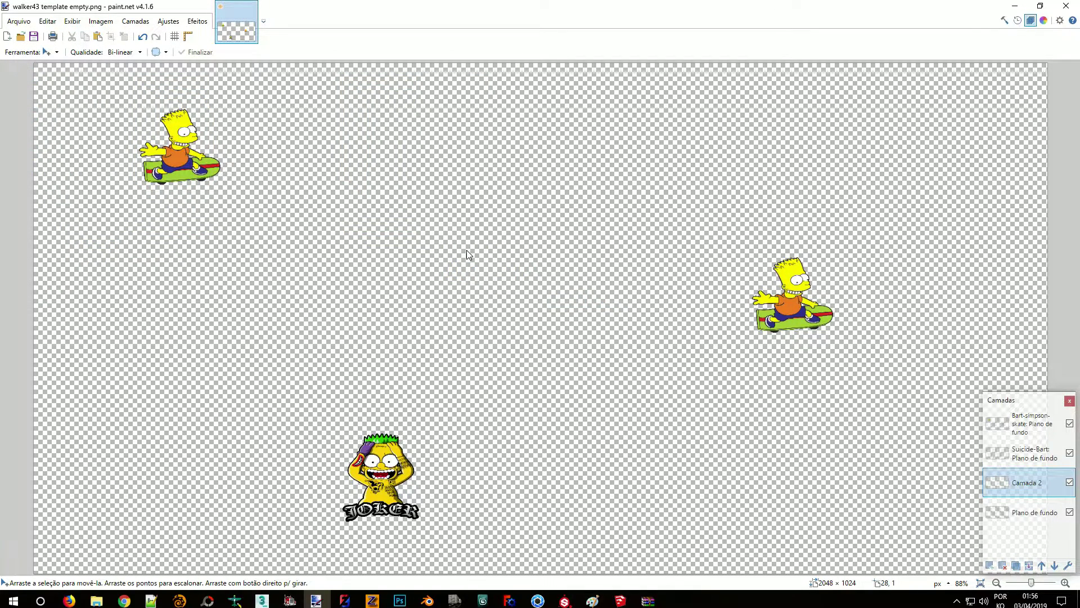
Step: Set the DDS compression to DXT5 (Alpha interpolado) and finish the save with the layers flattened
{"action": "left_click", "coordinate": [423, 214]}
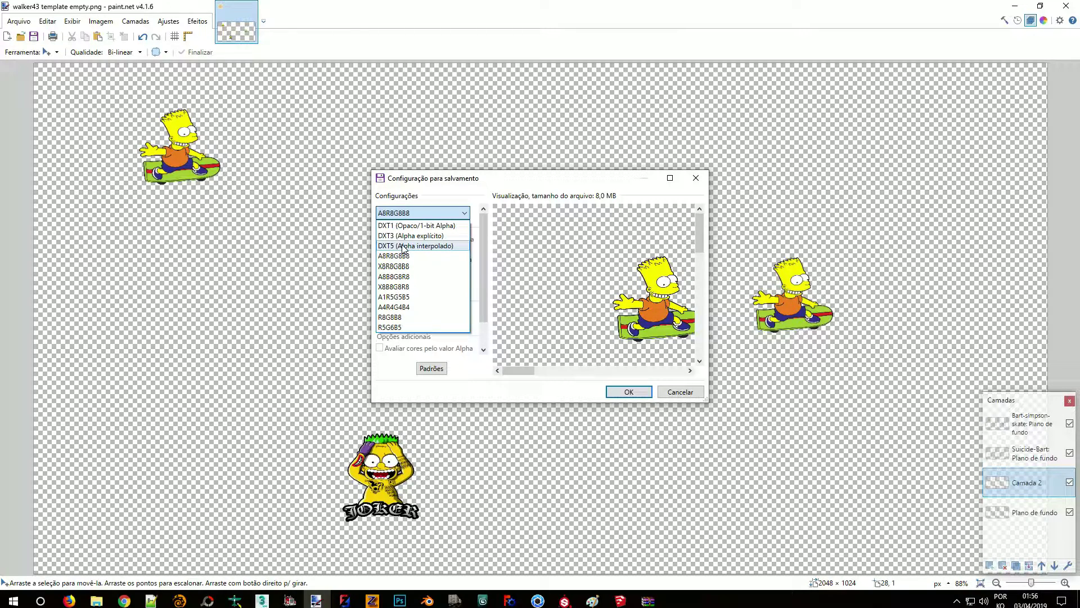
{"action": "left_click", "coordinate": [403, 246]}
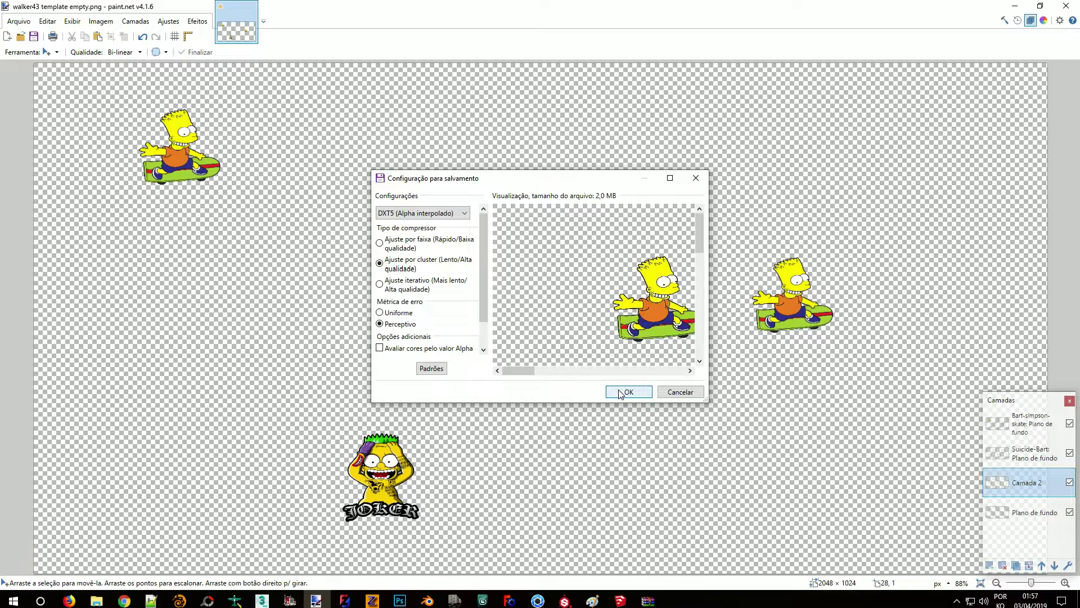
{"action": "left_click", "coordinate": [621, 393]}
{"action": "left_click", "coordinate": [509, 311]}
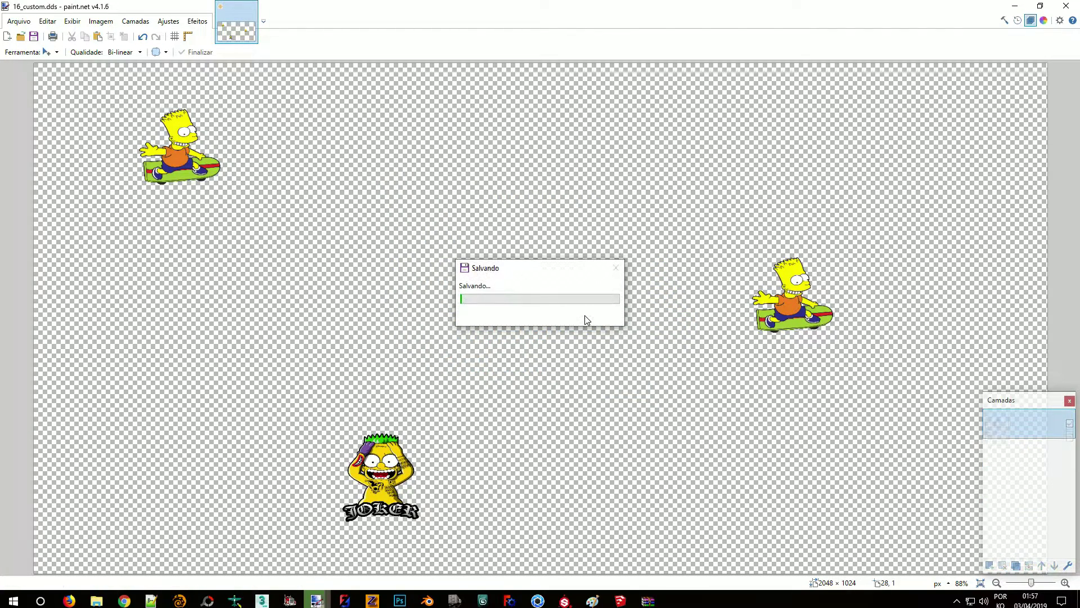
Step: Switch to the desktop and move the newly saved 16_custom file below the Template Foodgrade image
{"action": "left_click", "coordinate": [1011, 6]}
{"action": "left_click_drag", "start_coordinate": [214, 362], "coordinate": [227, 251]}
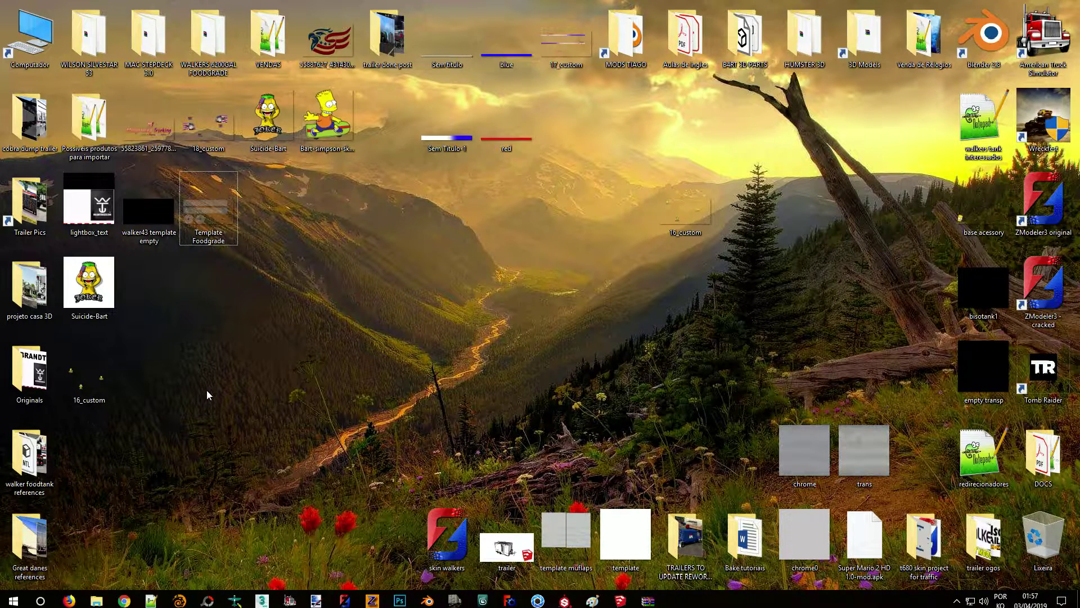
{"action": "left_click_drag", "start_coordinate": [89, 379], "coordinate": [207, 296]}
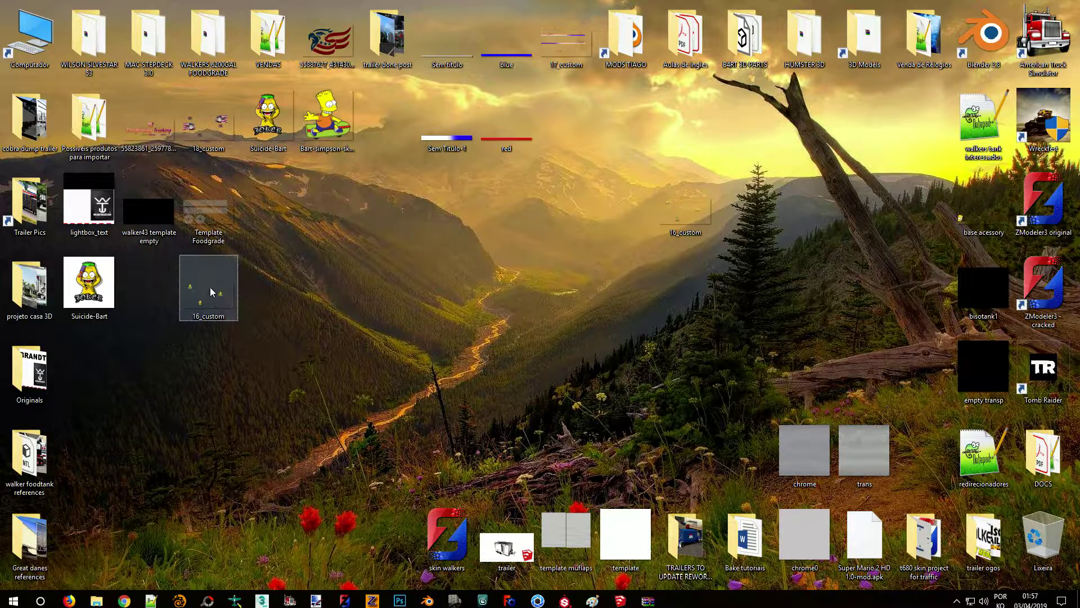
{"action": "left_click", "coordinate": [316, 252]}
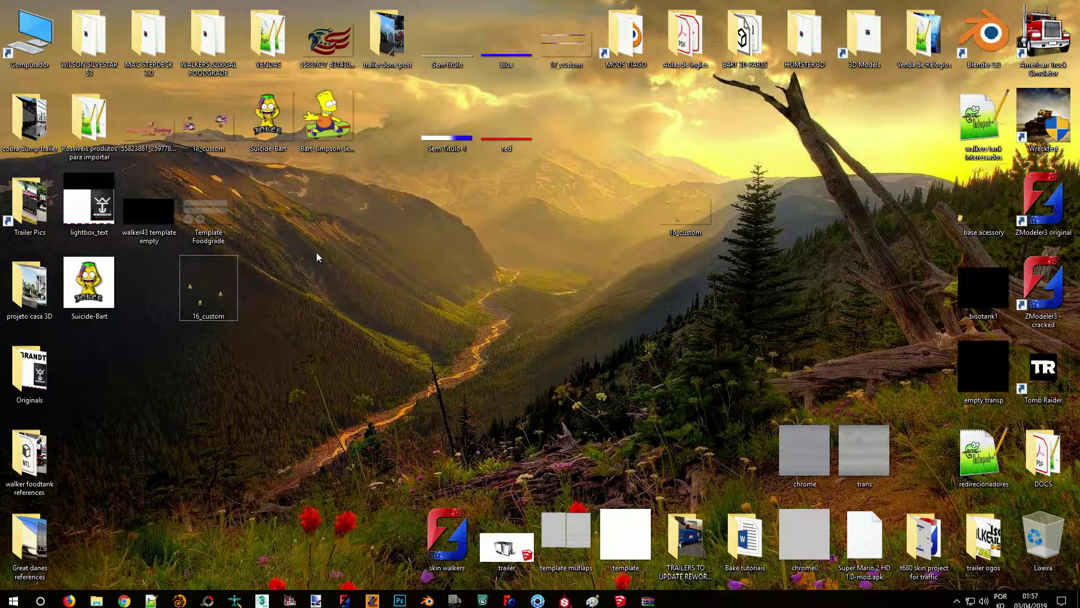
{"action": "left_click", "coordinate": [685, 203]}
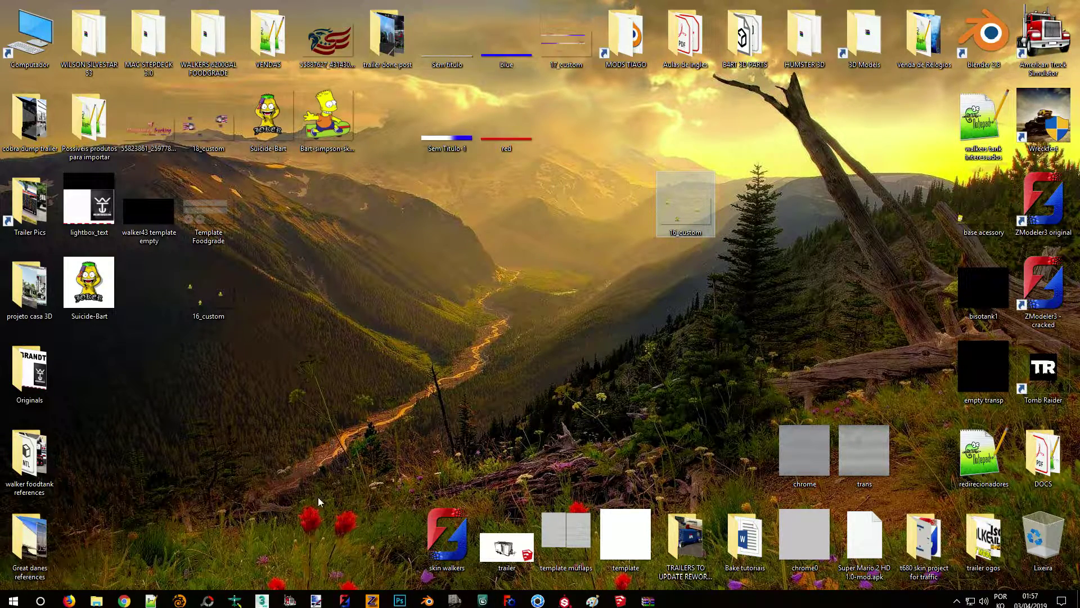
Step: Switch to DXTBmp and open the 16_custom.dds texture from the desktop
{"action": "left_click", "coordinate": [234, 601]}
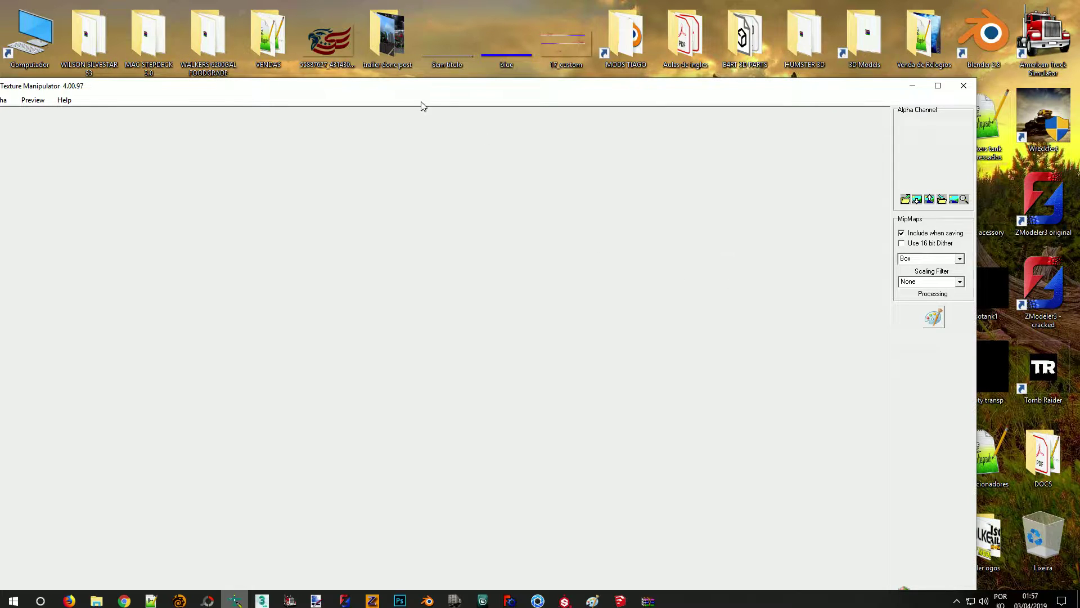
{"action": "left_click_drag", "start_coordinate": [501, 128], "coordinate": [856, 238]}
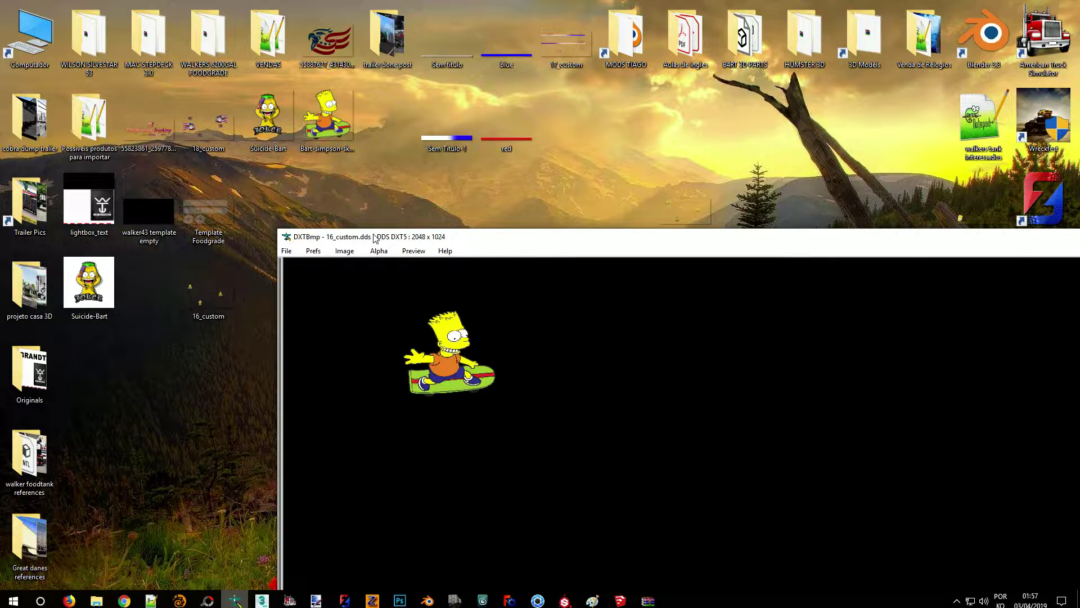
{"action": "left_click_drag", "start_coordinate": [376, 239], "coordinate": [458, 109]}
Step: Export the texture to the desktop as 16_custom in DDS DXT5 format, replacing the existing file, and close DXTBmp
{"action": "left_click", "coordinate": [369, 122]}
{"action": "mouse_move", "coordinate": [399, 160]}
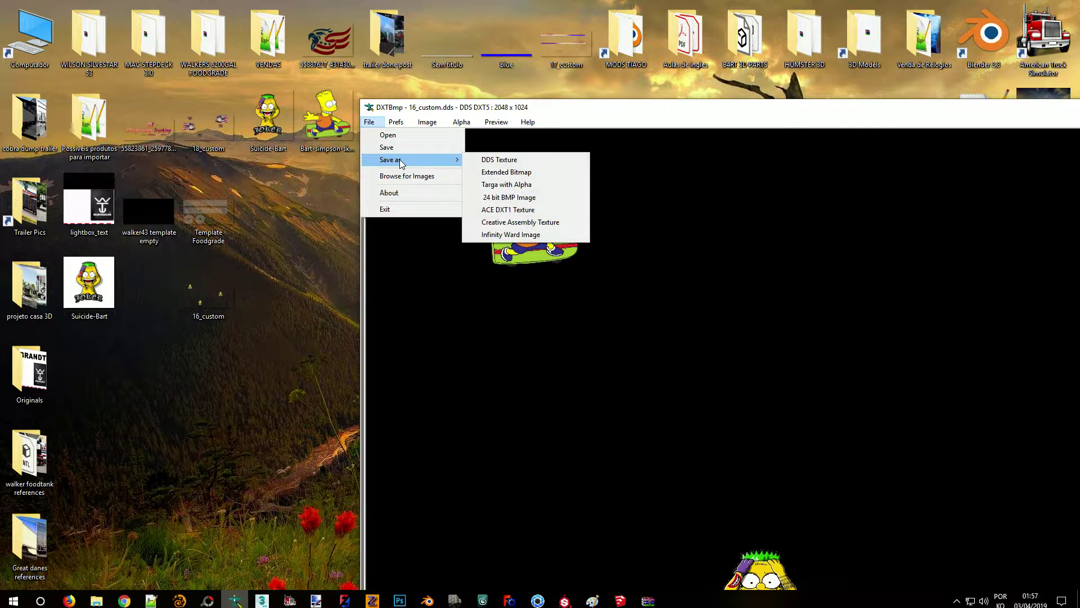
{"action": "left_click", "coordinate": [495, 160]}
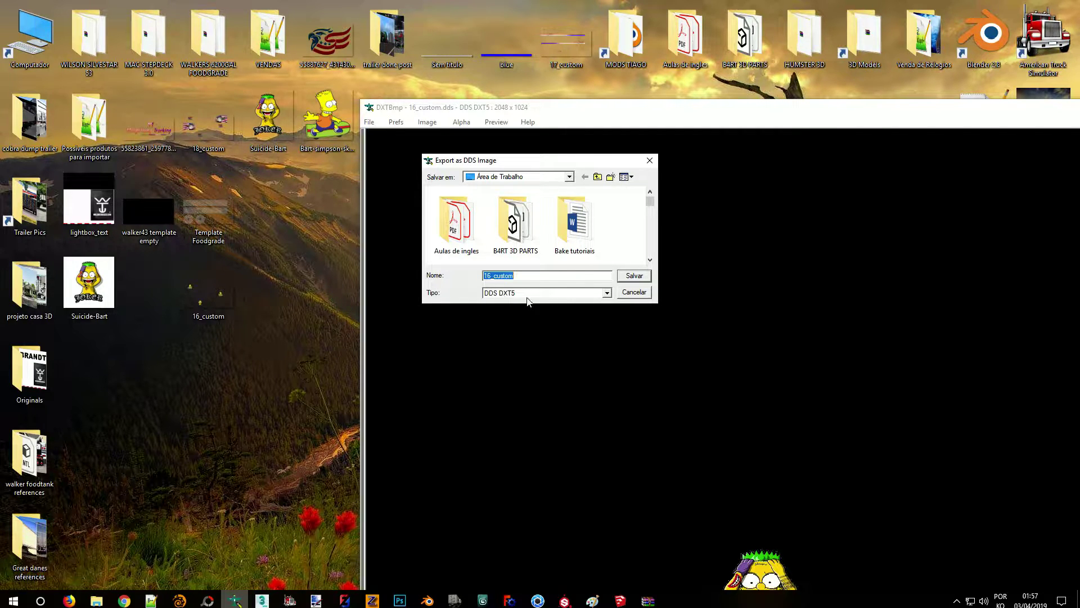
{"action": "left_click", "coordinate": [635, 276]}
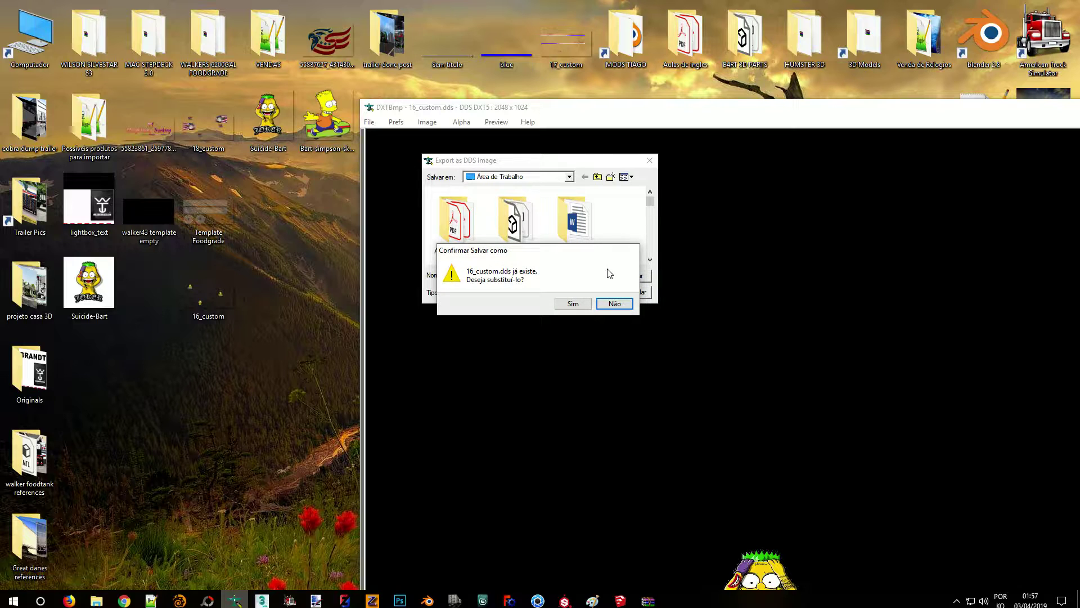
{"action": "left_click", "coordinate": [578, 303]}
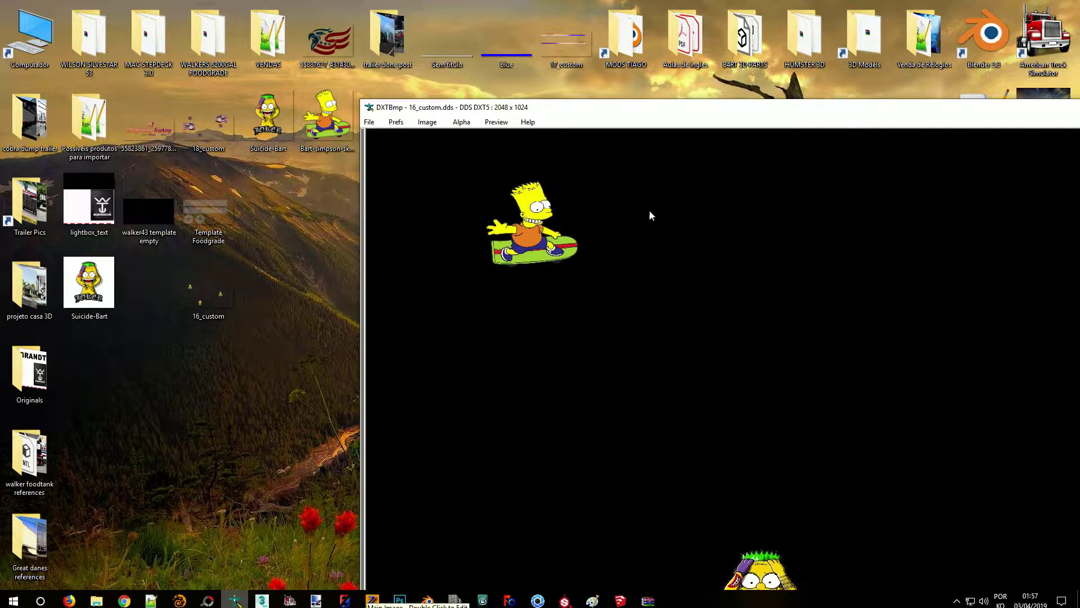
{"action": "left_click_drag", "start_coordinate": [805, 108], "coordinate": [389, 140]}
{"action": "left_click", "coordinate": [1024, 137]}
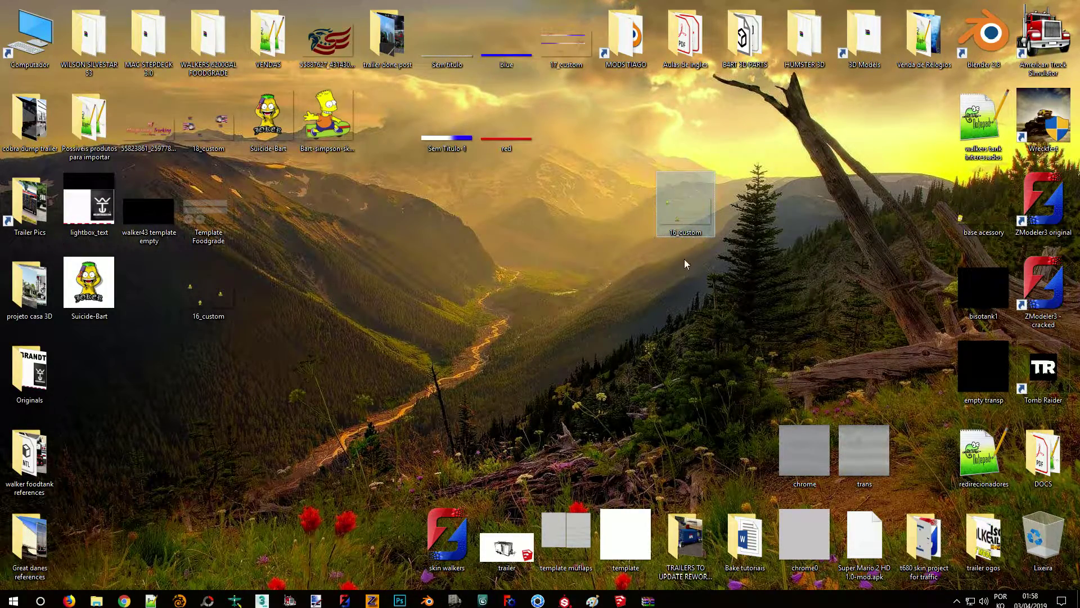
Step: Look over the skins folder of the Walk6200 gal Food Grade A archive in WinRAR and minimize the window
{"action": "left_click_drag", "start_coordinate": [674, 174], "coordinate": [290, 321]}
{"action": "left_click", "coordinate": [624, 502]}
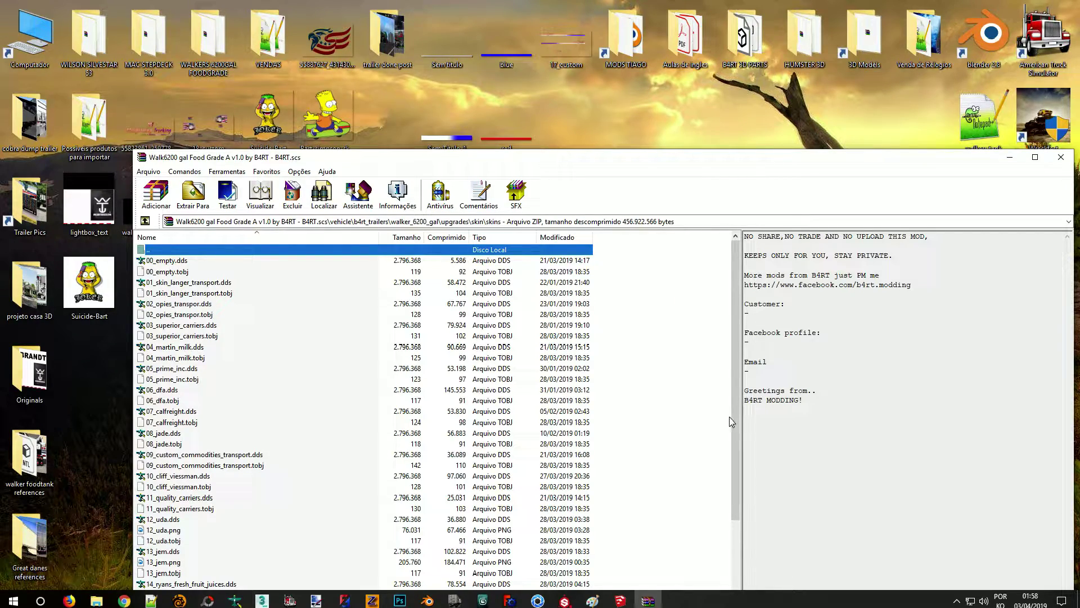
{"action": "left_click_drag", "start_coordinate": [684, 162], "coordinate": [471, 150]}
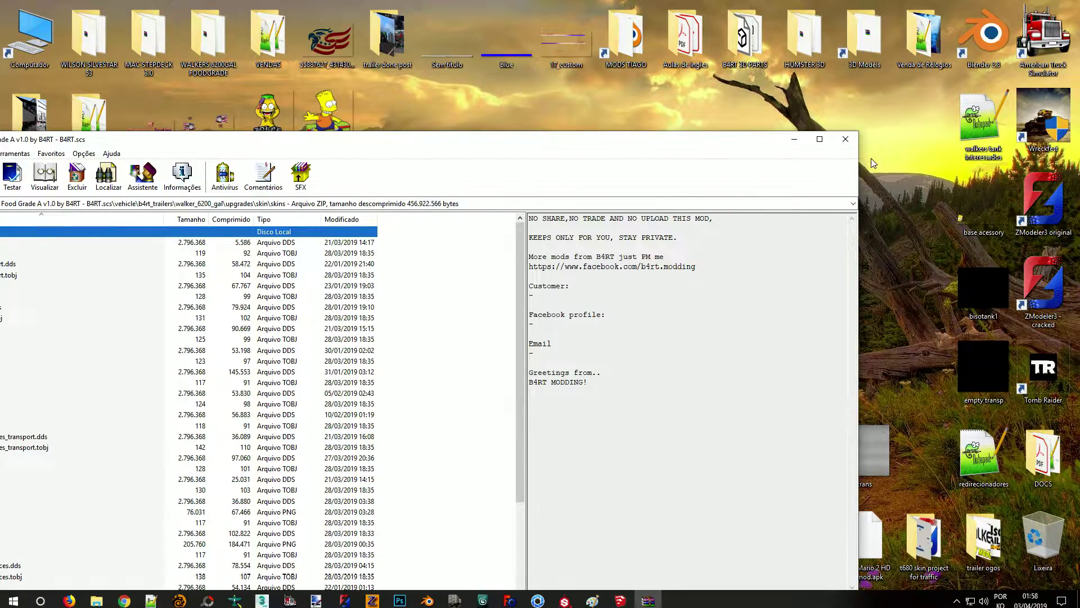
{"action": "left_click", "coordinate": [797, 145]}
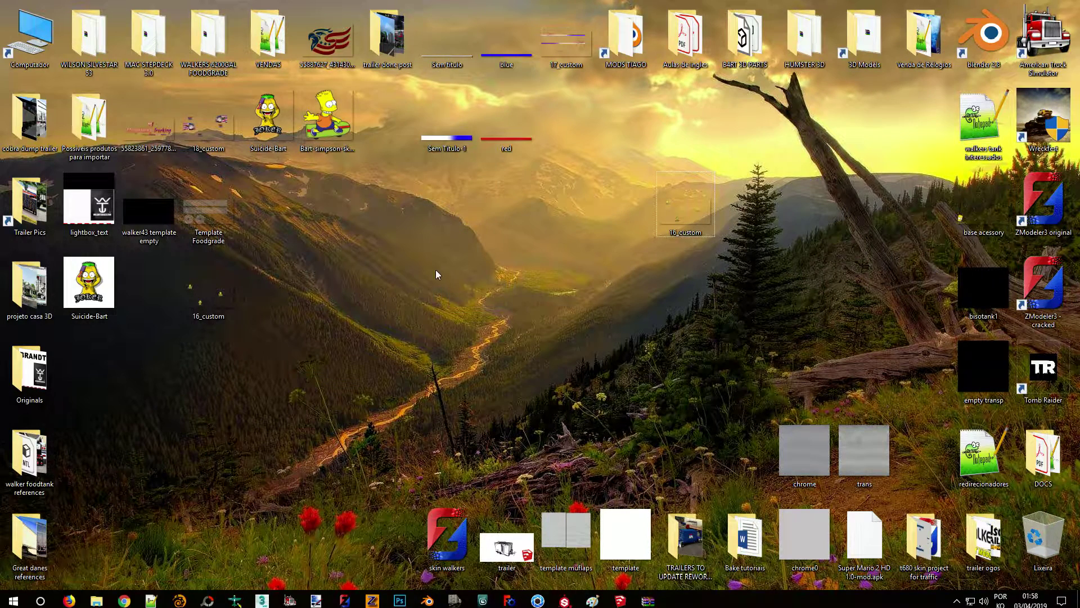